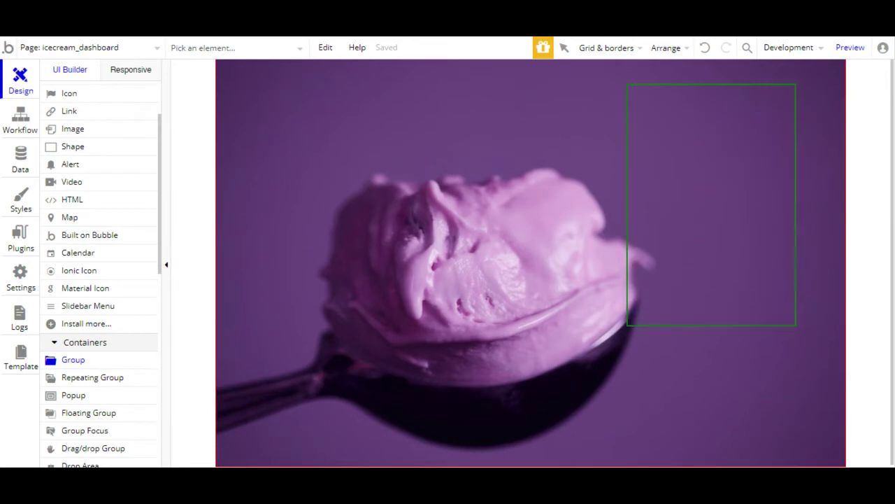
Set Group A's background style to None so it is transparent.
left_click_drag(552, 391, 341, 44)
left_click(462, 233)
left_click(455, 252)
Position Group A at X 600, Y 0.
scroll(380, 271, "down", 3)
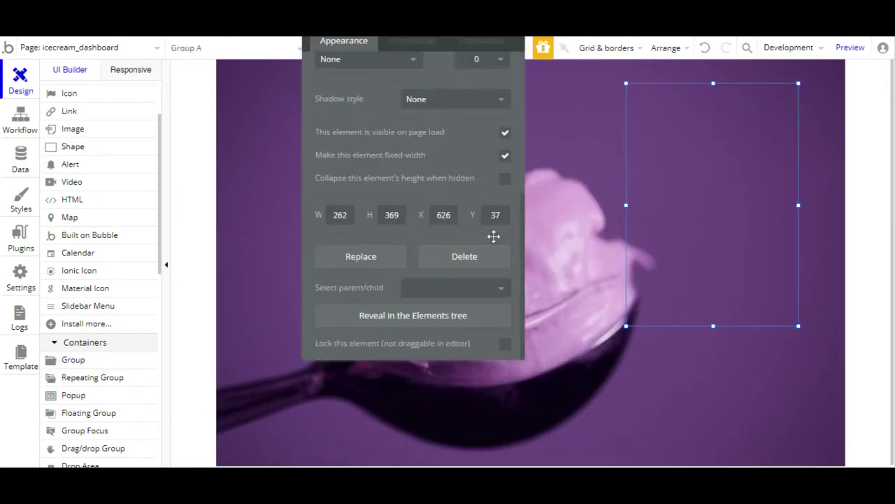
left_click(443, 214)
type("0")
left_click(340, 215)
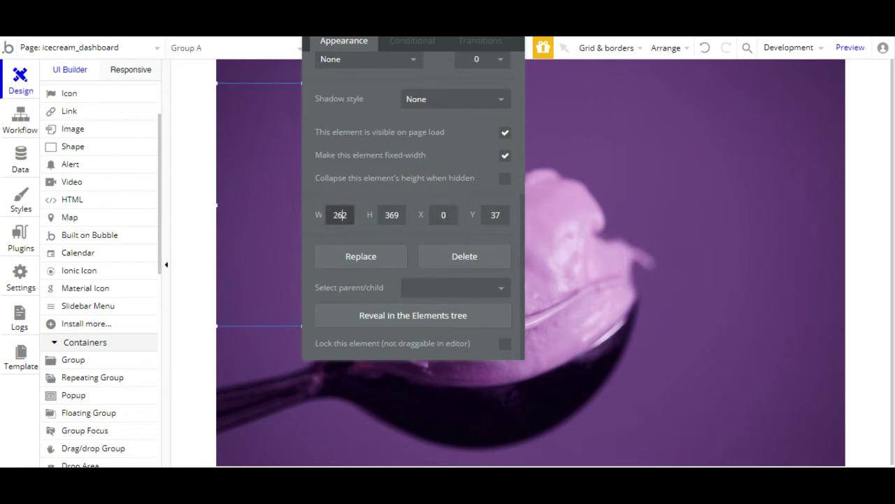
left_click(443, 215)
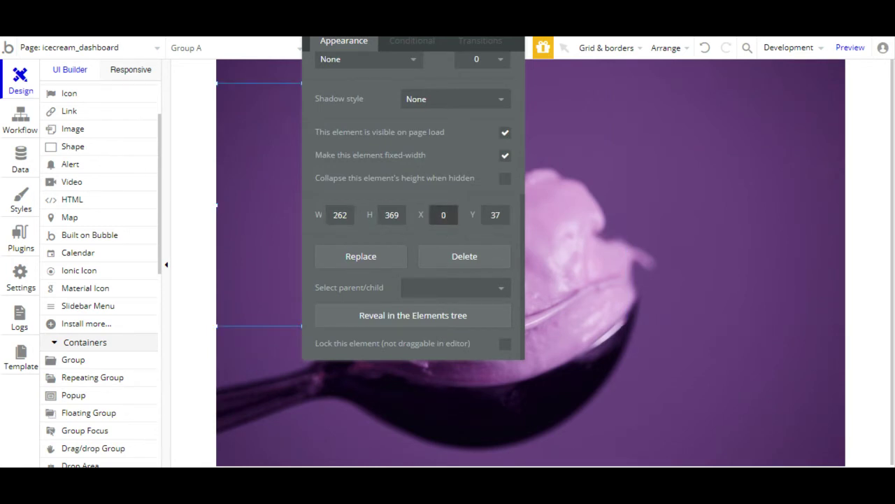
type("600")
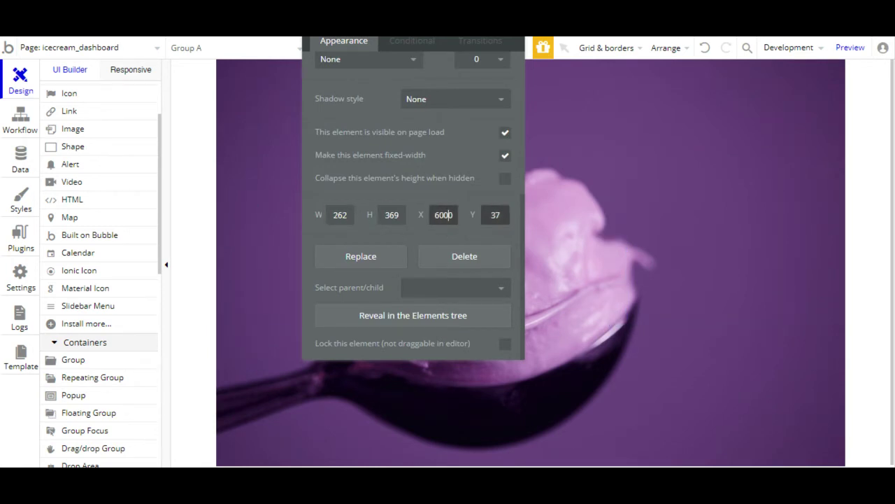
key("BackSpace")
left_click(497, 215)
type("0")
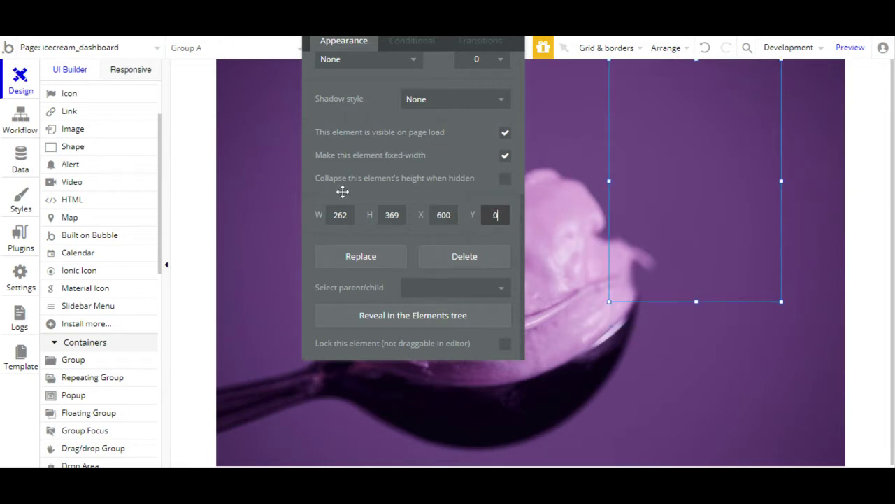
Size Group A to width 360 and height 600.
left_click(342, 214)
type("360")
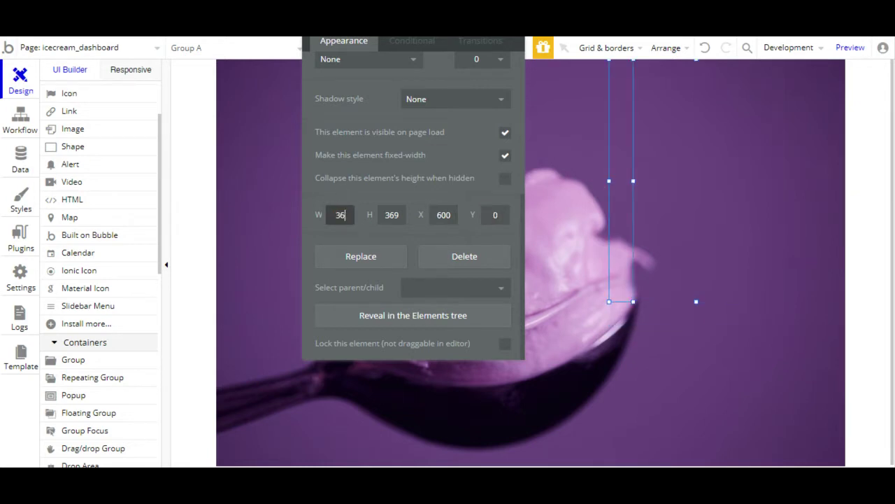
left_click(398, 215)
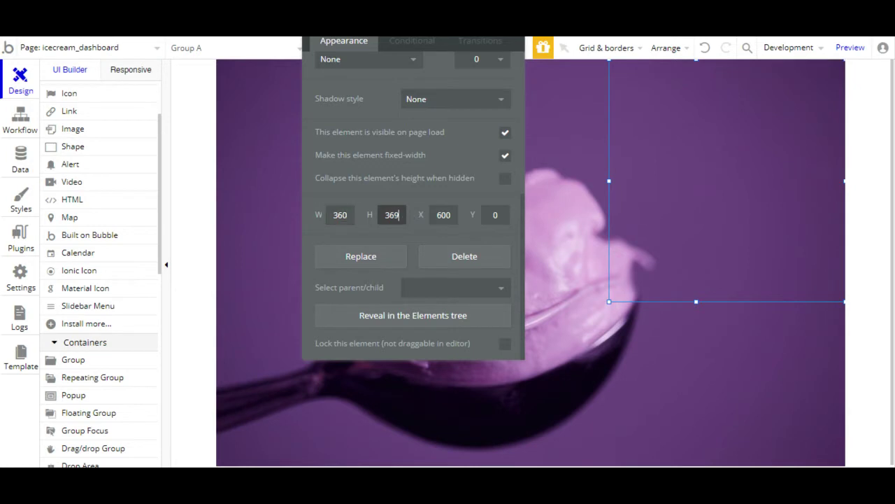
type("6")
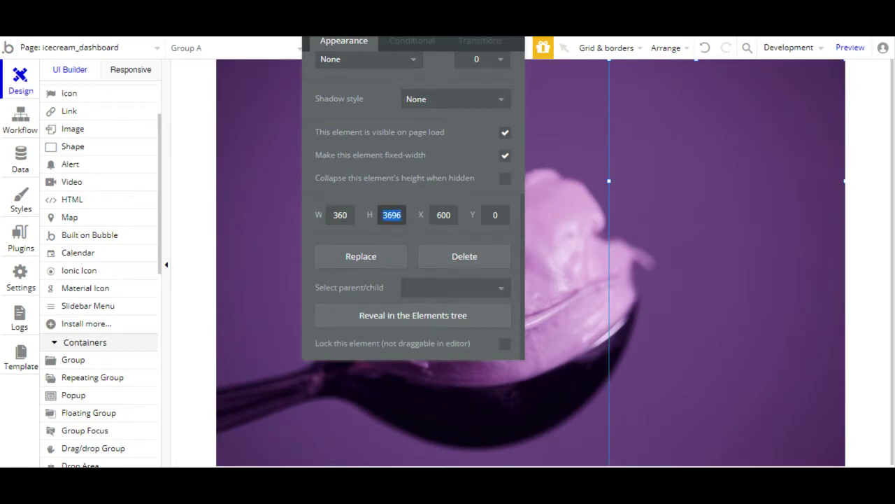
type("600")
left_click(695, 151)
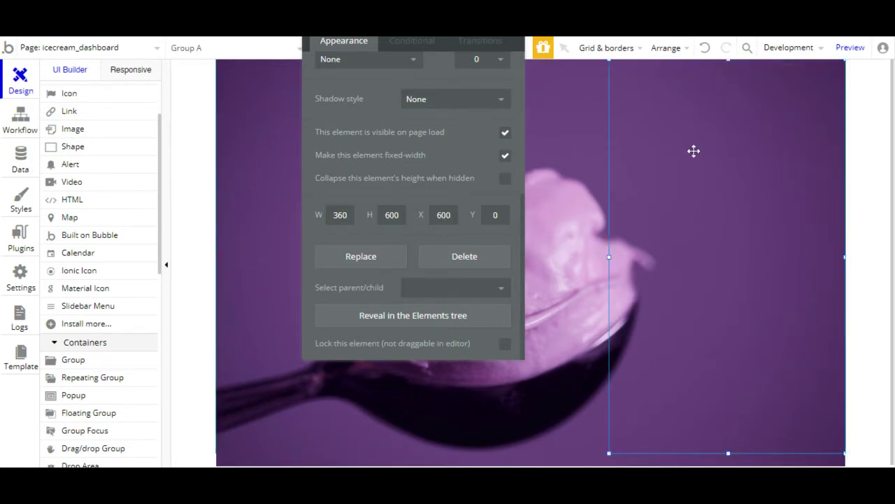
left_click_drag(359, 147, 809, 266)
left_click(72, 359)
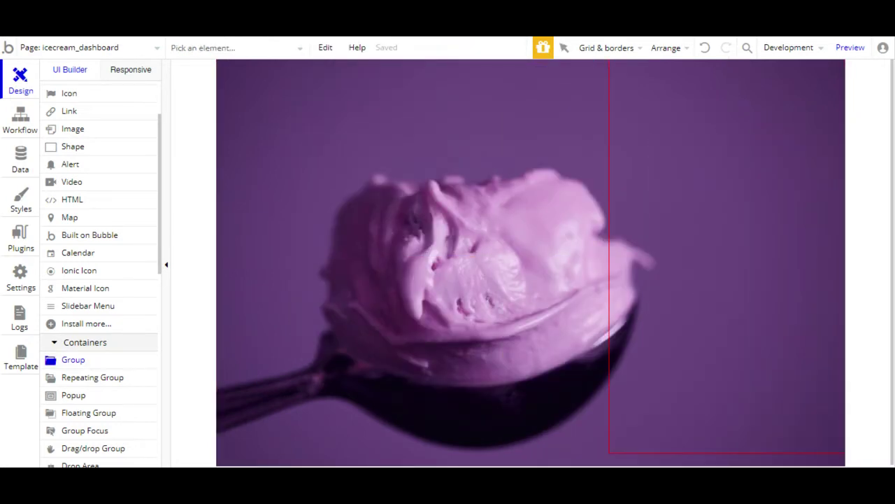
Draw Group B at the page's top right with background style None.
left_click_drag(647, 74, 778, 305)
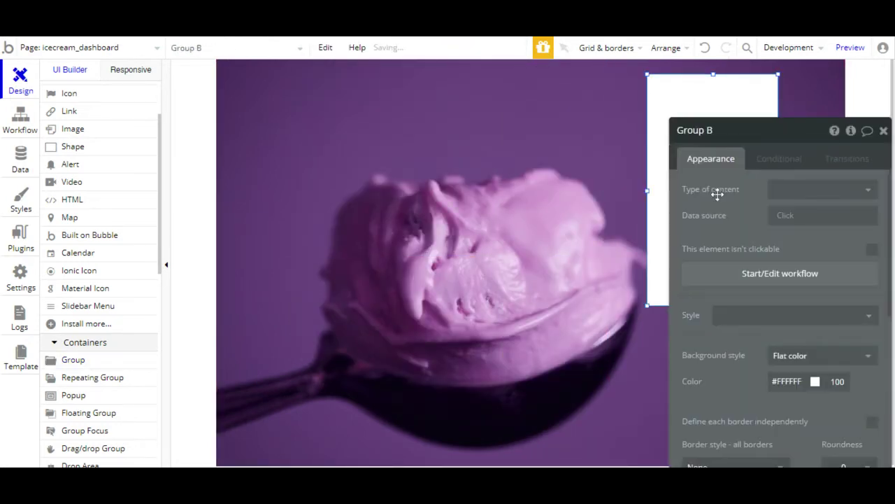
left_click_drag(718, 194, 306, 247)
scroll(308, 238, "down", 5)
scroll(309, 222, "up", 3)
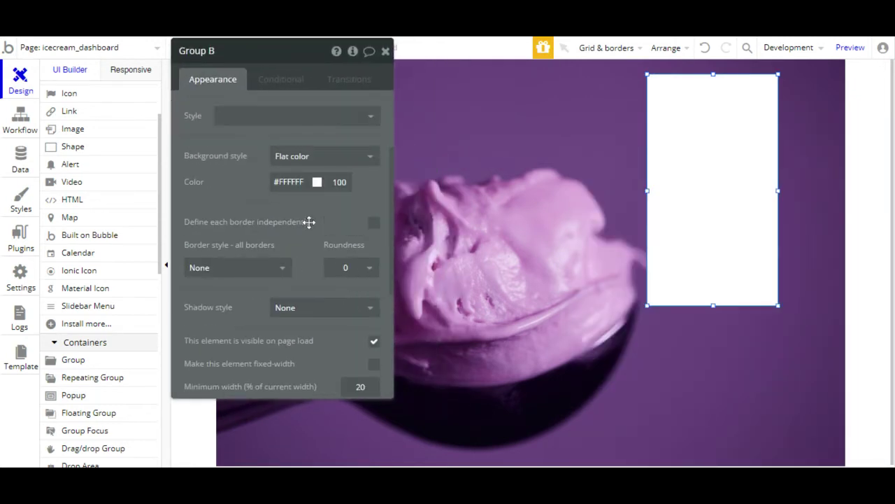
left_click(306, 160)
left_click(294, 175)
Give Group B X 20, W 320, Y 0 and H 600, then close its editor.
scroll(290, 205, "down", 5)
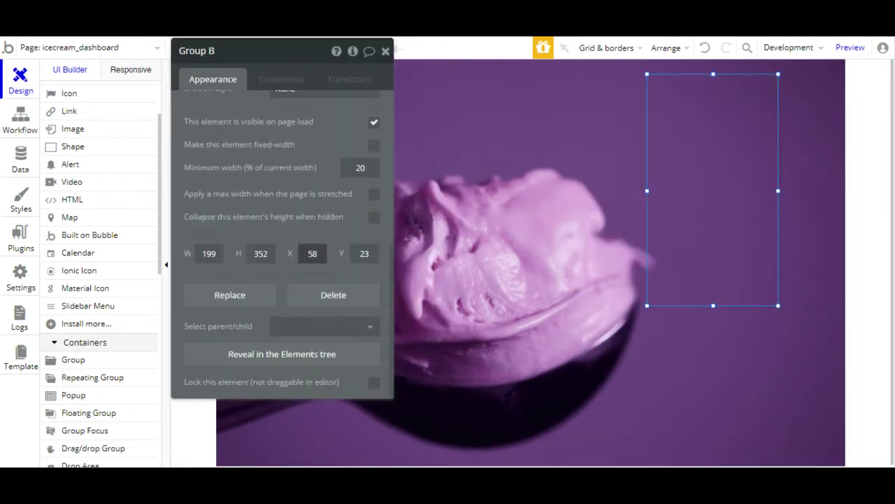
type("20")
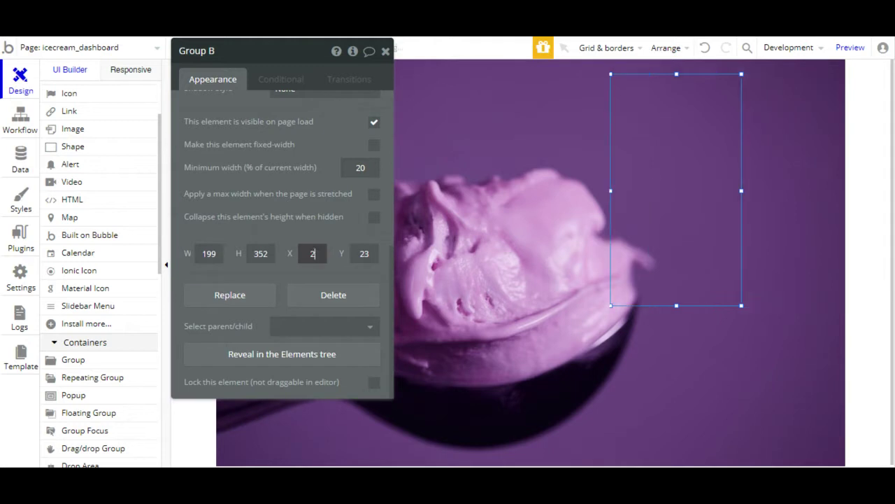
key("Tab")
type("320")
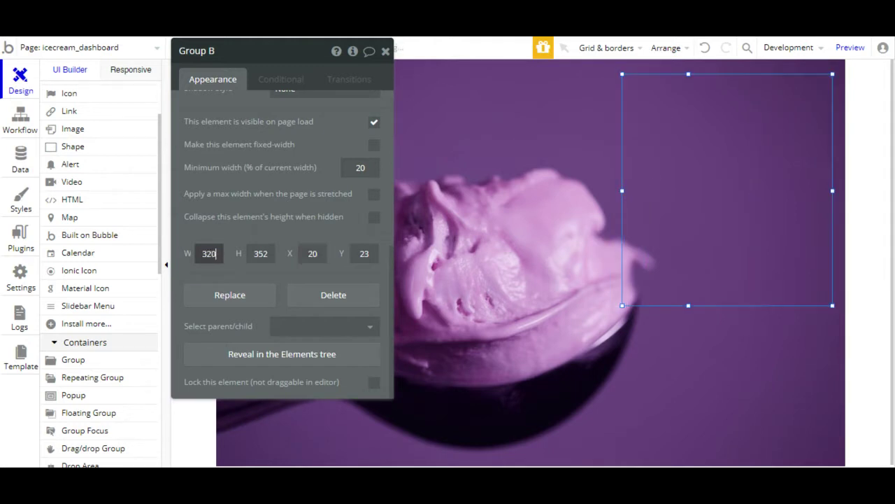
left_click(360, 253)
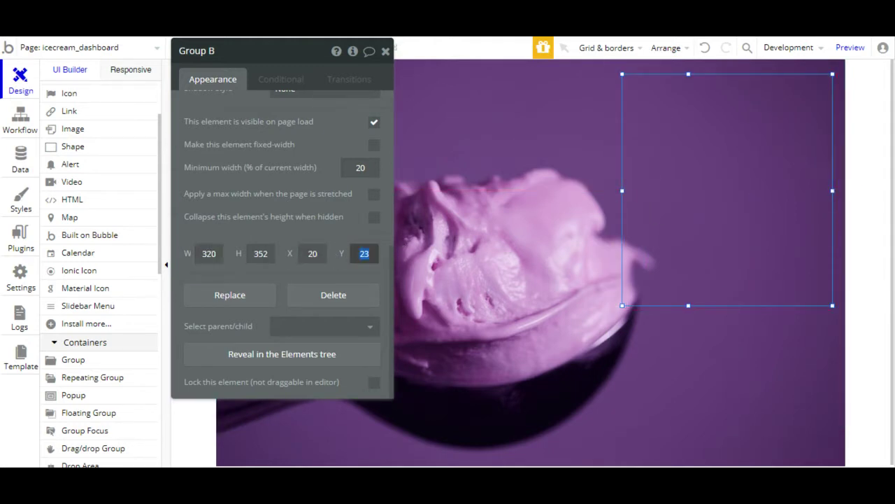
type("0")
left_click(261, 253)
type("600")
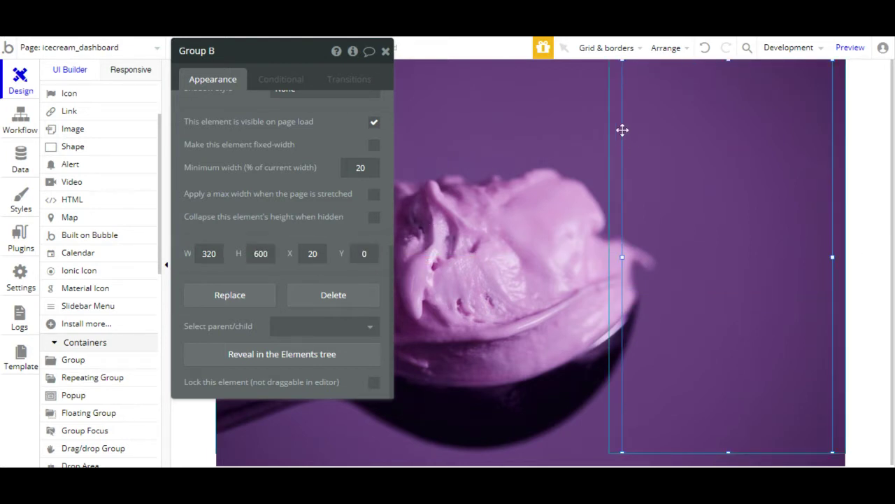
left_click(385, 51)
scroll(72, 260, "up", 3)
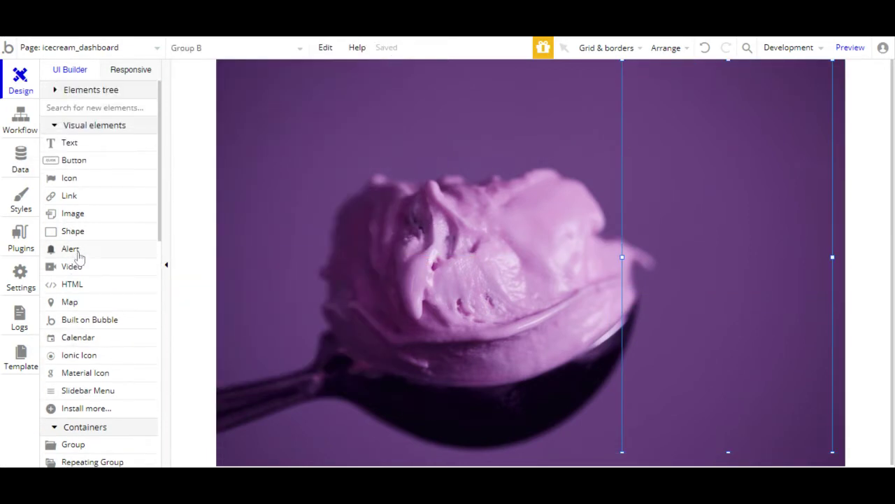
Draw a text box at the top of the right panel and clear its preset style.
left_click(65, 144)
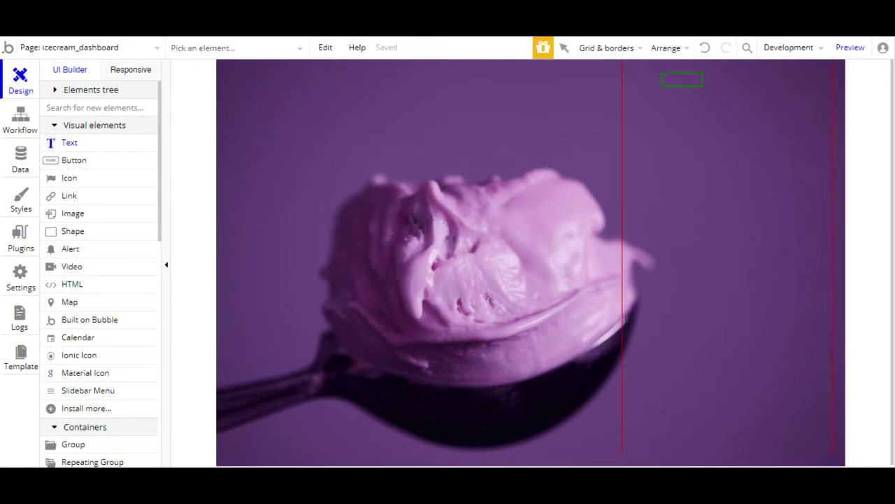
left_click_drag(703, 86, 792, 126)
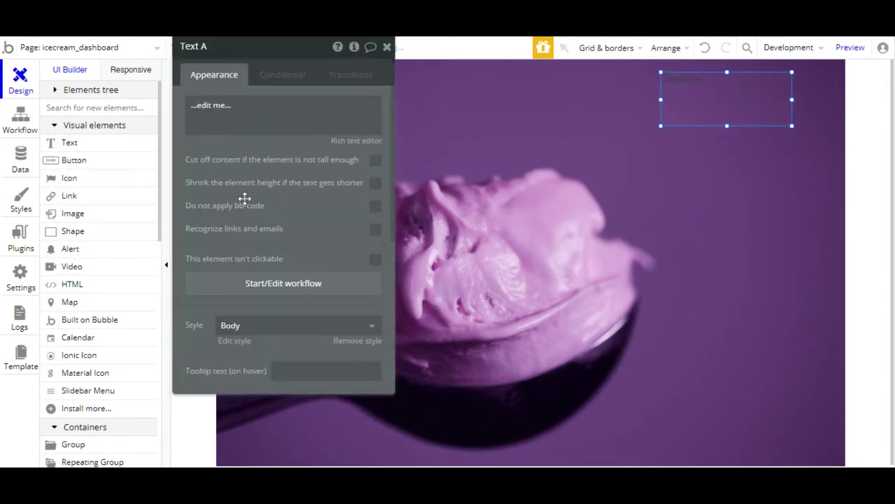
left_click(249, 271)
left_click(249, 290)
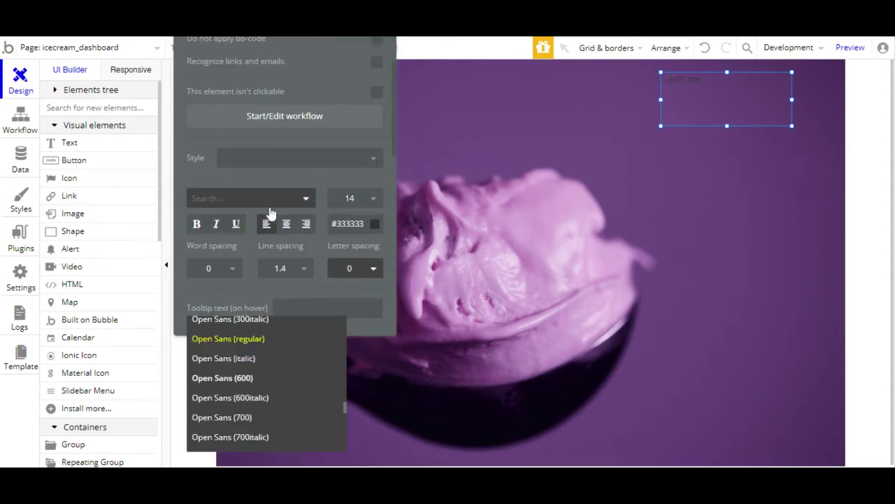
Set the text's font to Roboto (regular).
left_click(293, 198)
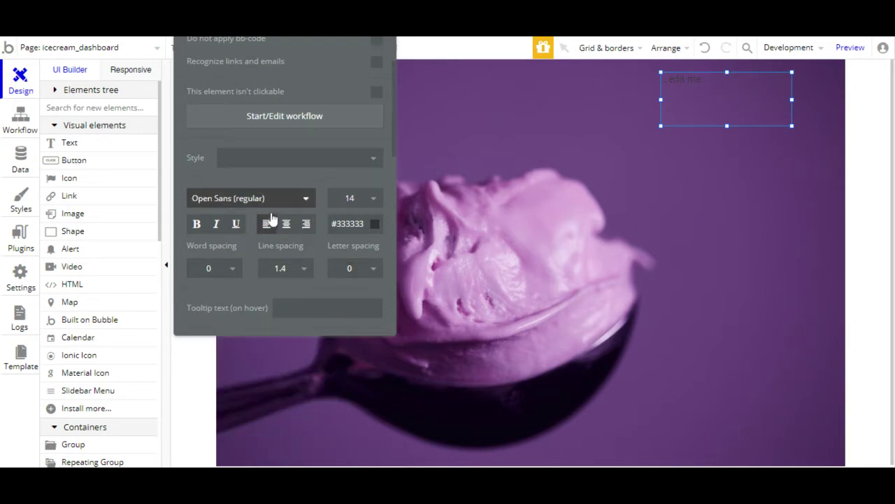
left_click(275, 203)
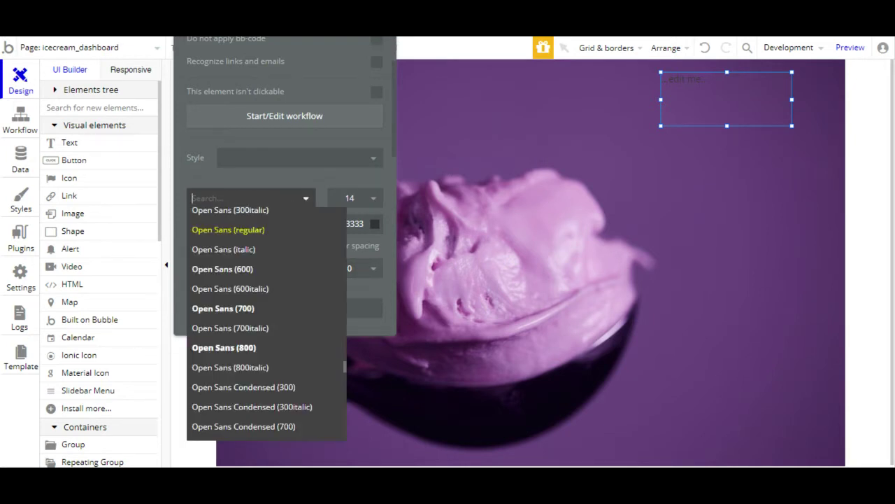
type("Roboto")
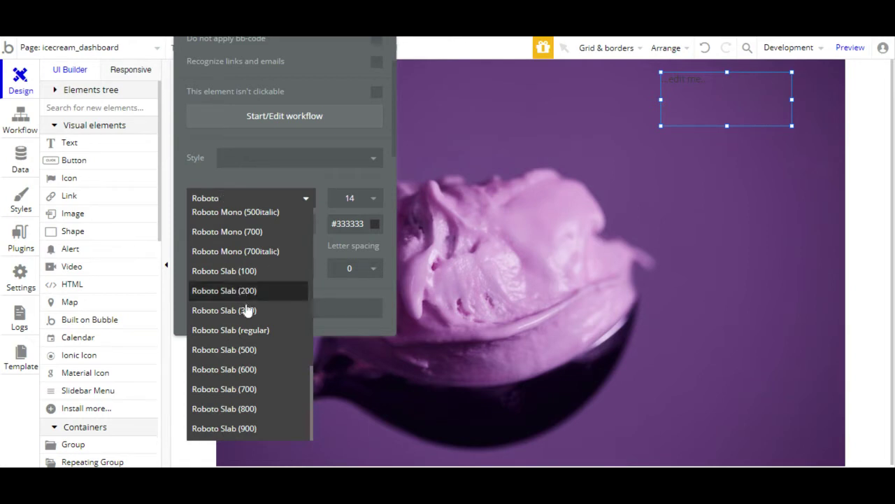
scroll(261, 359, "up", 5)
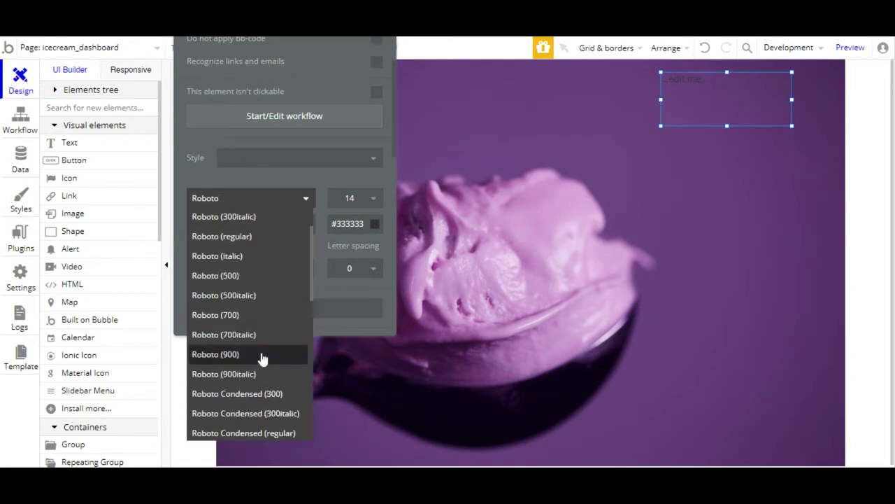
left_click(236, 238)
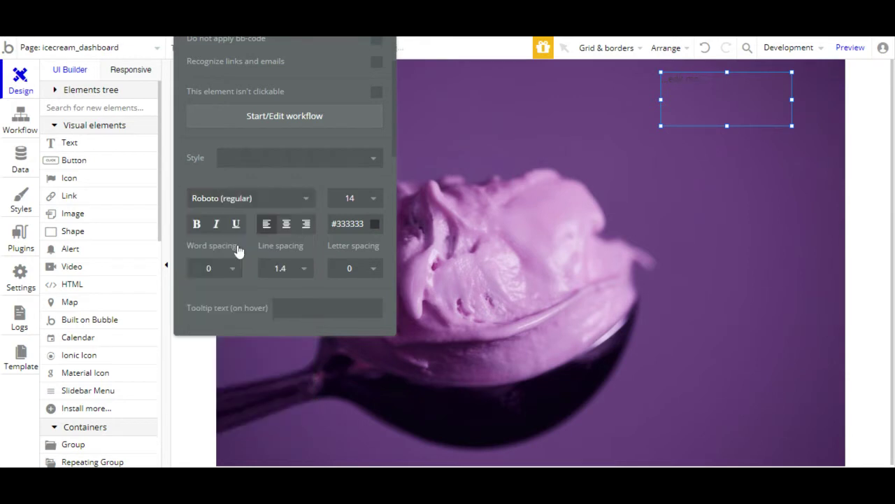
Set the text to size 24, centre-aligned, with line spacing 1.
left_click(373, 198)
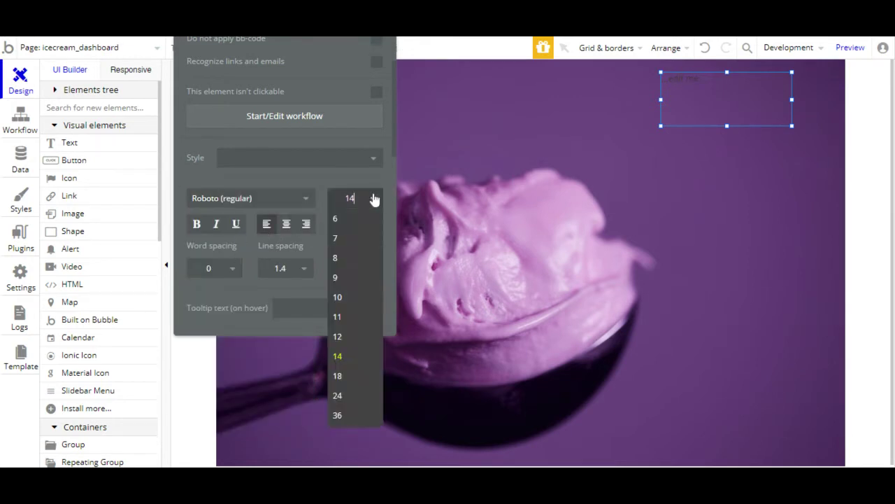
left_click(344, 394)
left_click(286, 223)
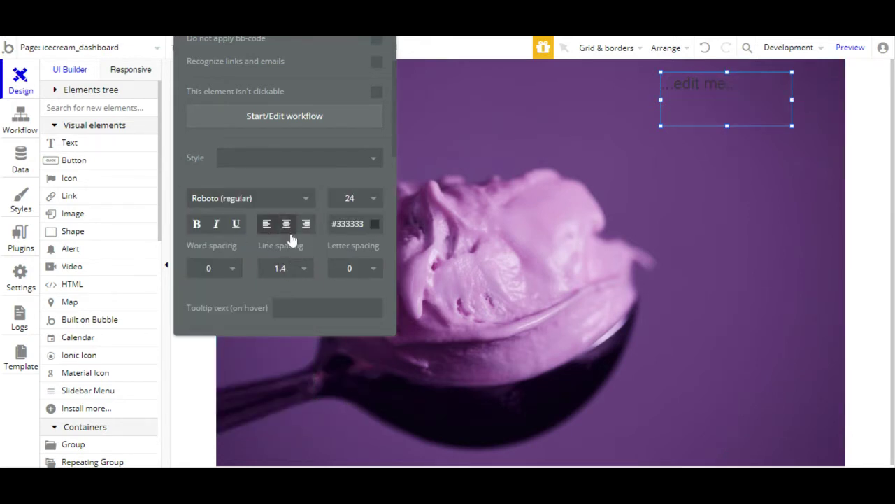
left_click(299, 276)
left_click(285, 308)
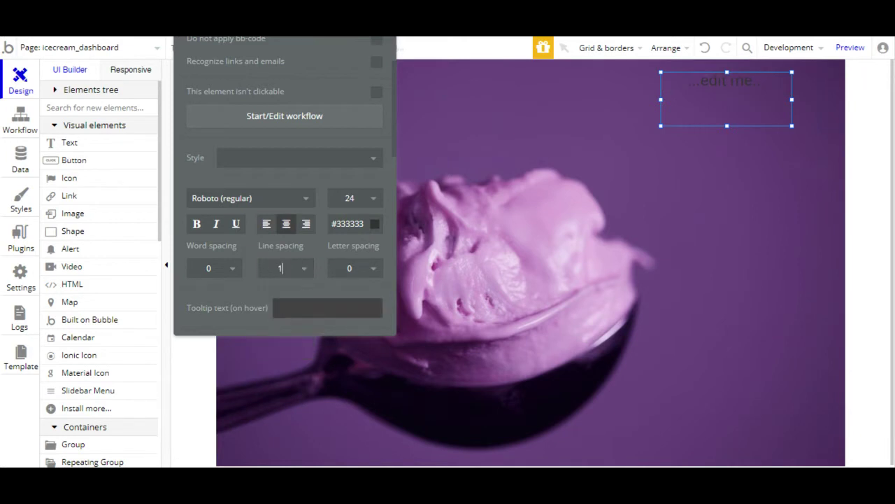
Widen the text box on both sides and make it 35 px tall.
left_click_drag(661, 100, 623, 100)
left_click_drag(792, 100, 833, 100)
scroll(290, 246, "down", 10)
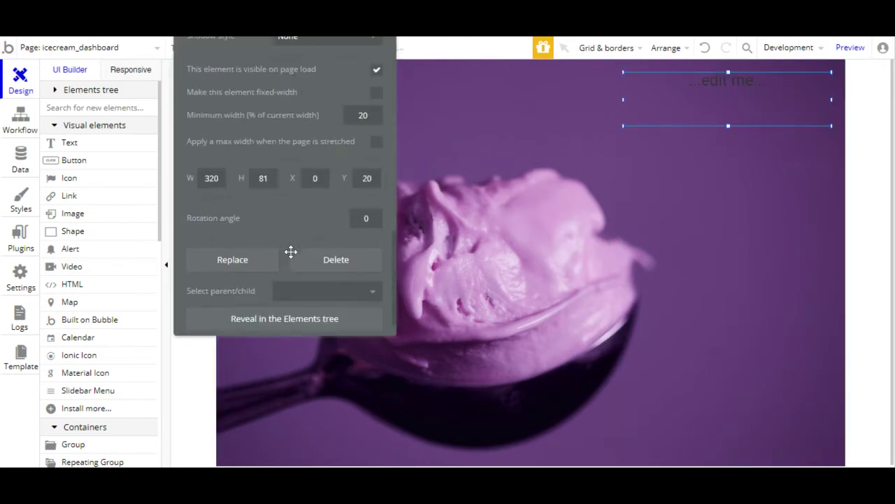
left_click_drag(697, 114, 728, 96)
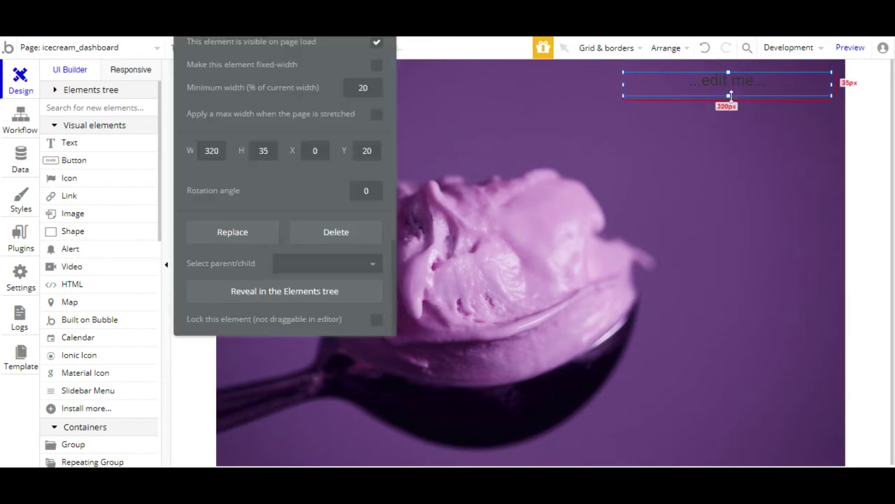
scroll(214, 234, "up", 10)
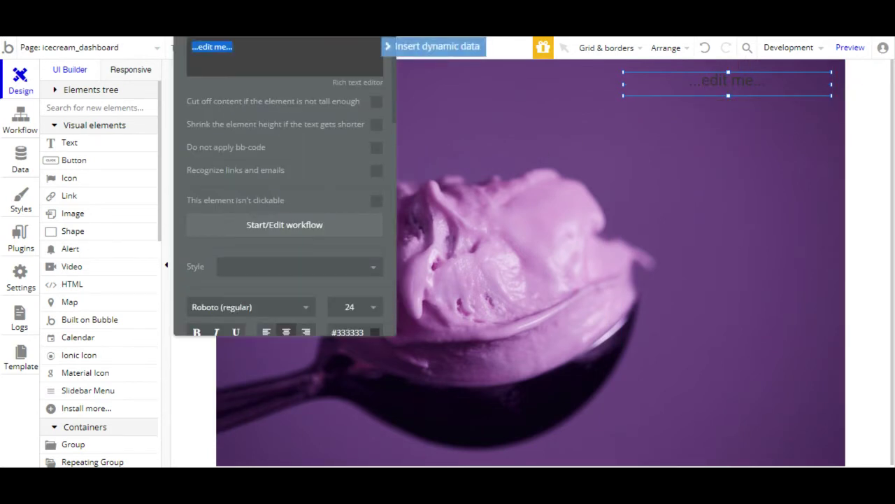
Make the text read SIGN UP in bold white #FFFFFF, centred vertically.
type("SIGN UP")
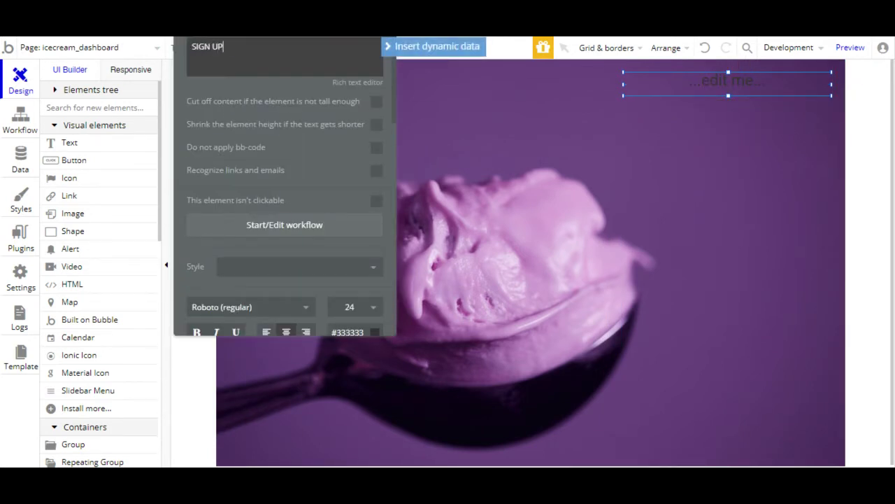
scroll(240, 147, "down", 3)
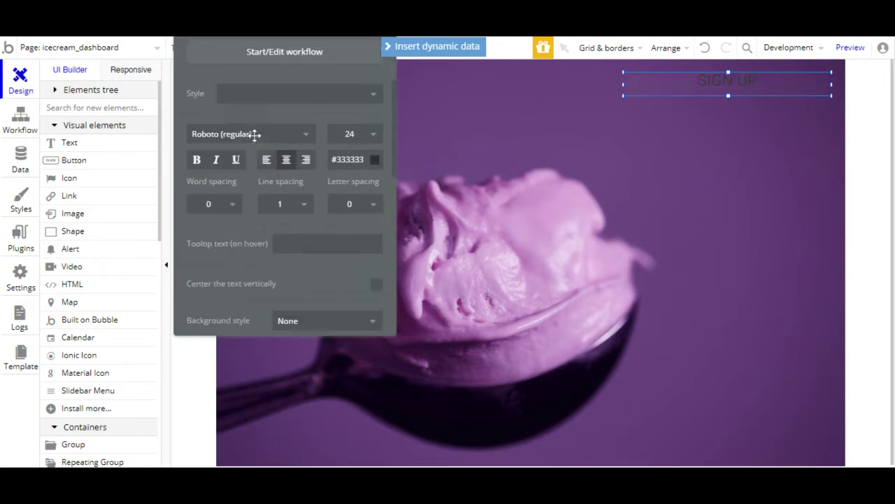
left_click(375, 114)
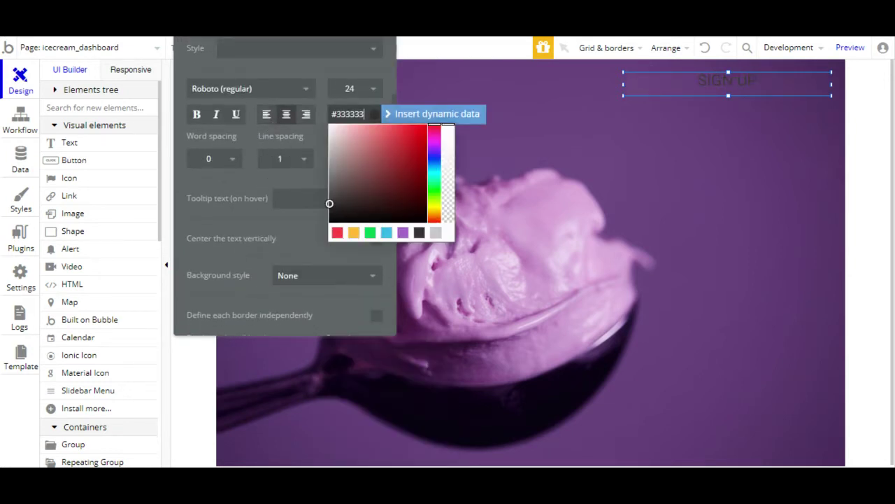
left_click_drag(329, 203, 330, 125)
left_click(197, 116)
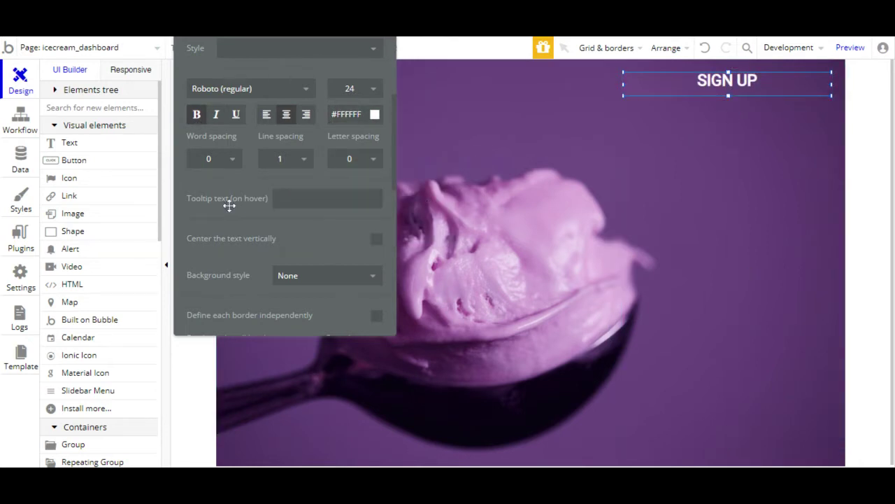
left_click(378, 241)
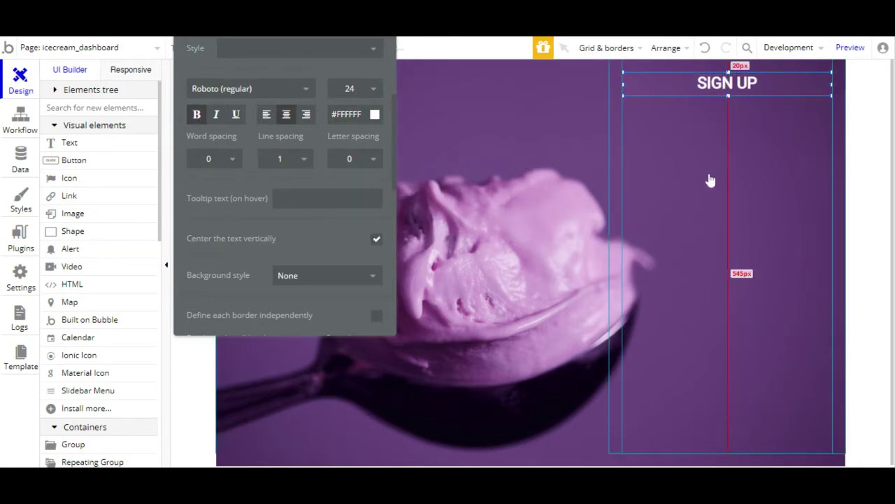
Select the right-hand group holding SIGN UP and close its settings.
left_click(504, 168)
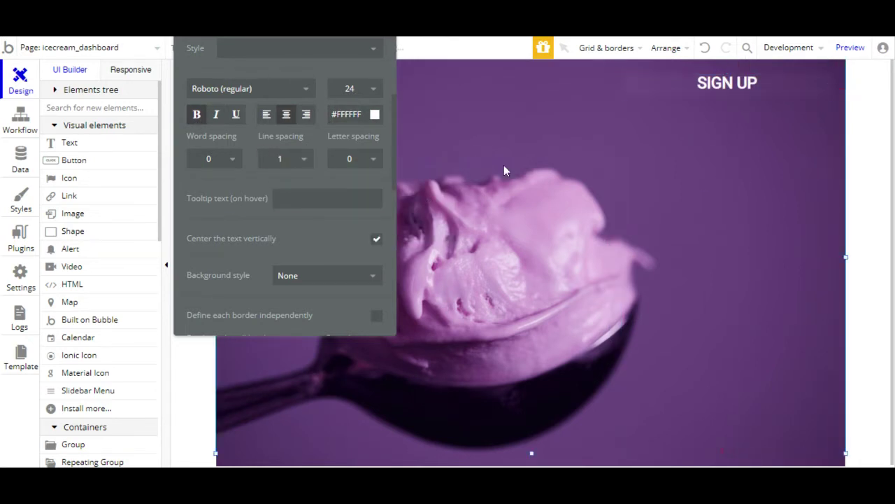
left_click(789, 170)
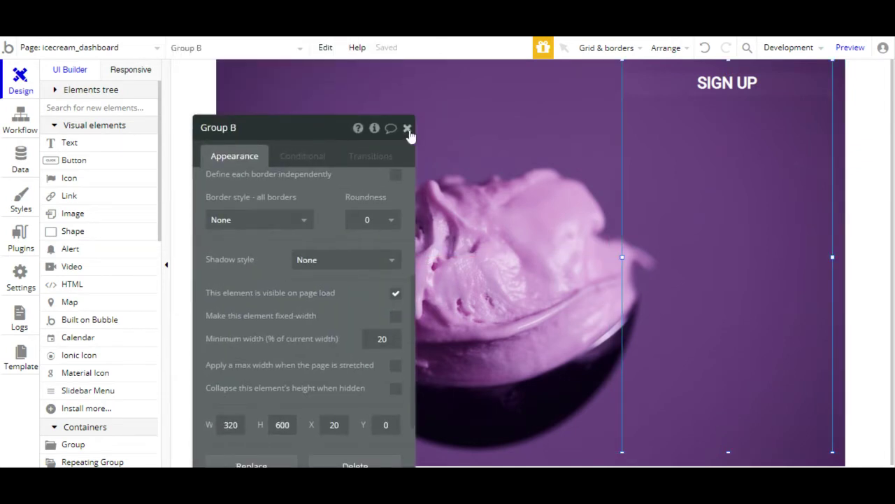
left_click(405, 127)
scroll(58, 257, "down", 3)
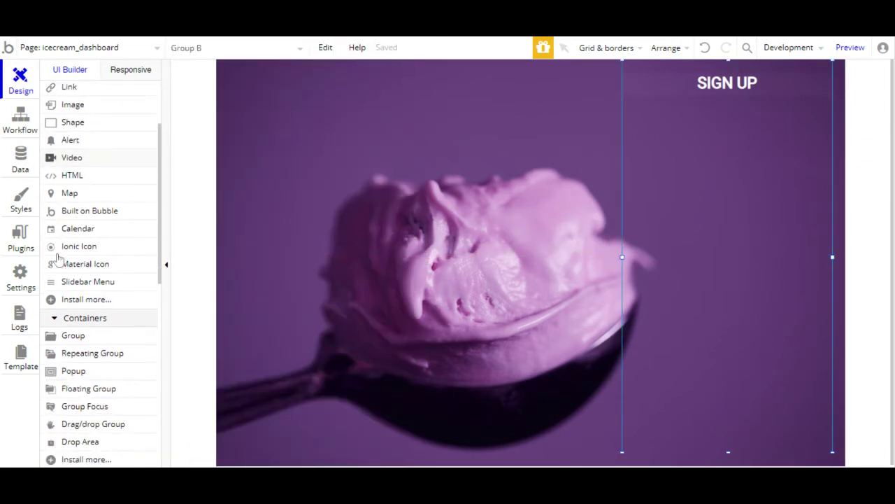
Draw a group below SIGN UP with width 320 and Y 79.
left_click(86, 337)
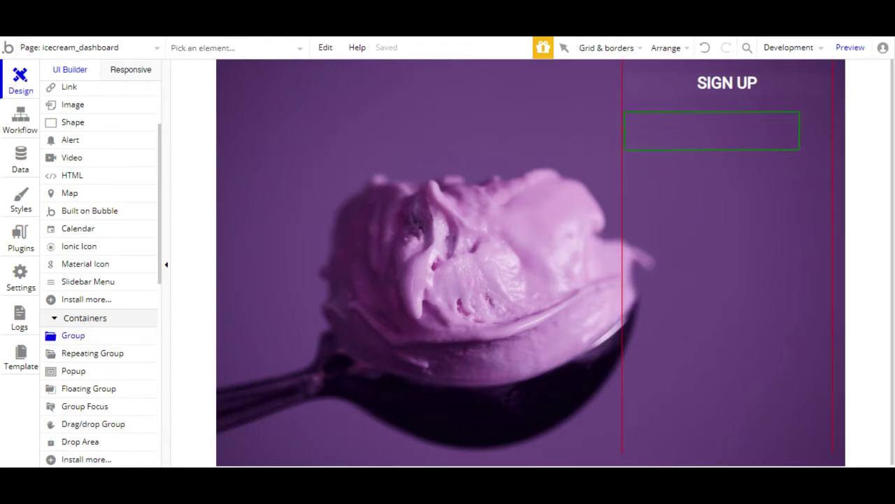
left_click_drag(800, 150, 830, 153)
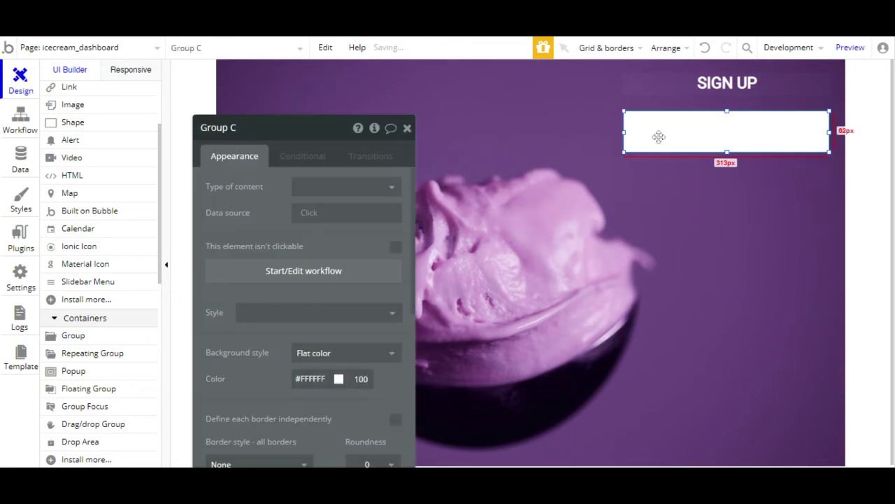
scroll(275, 287, "down", 5)
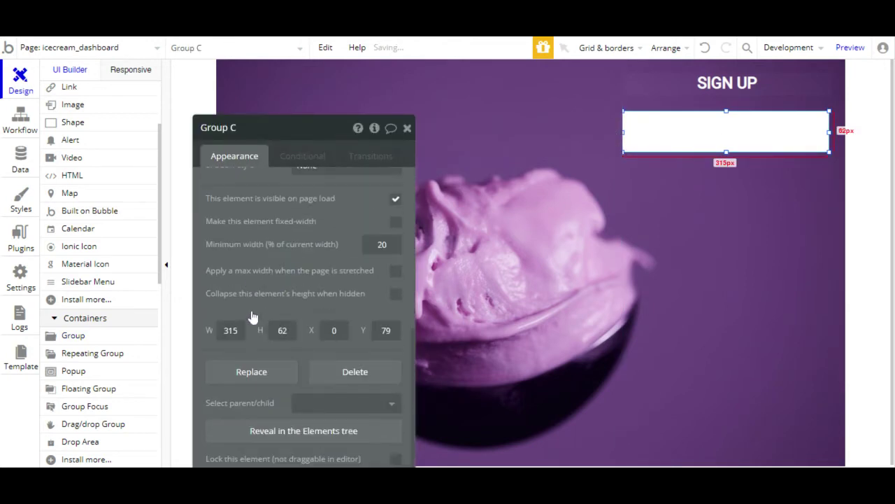
scroll(290, 222, "down", 2)
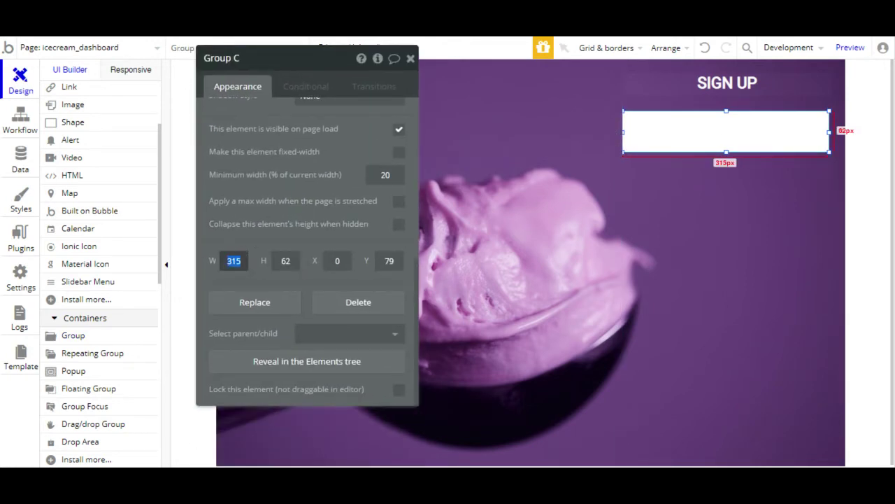
type("320")
scroll(308, 280, "up", 3)
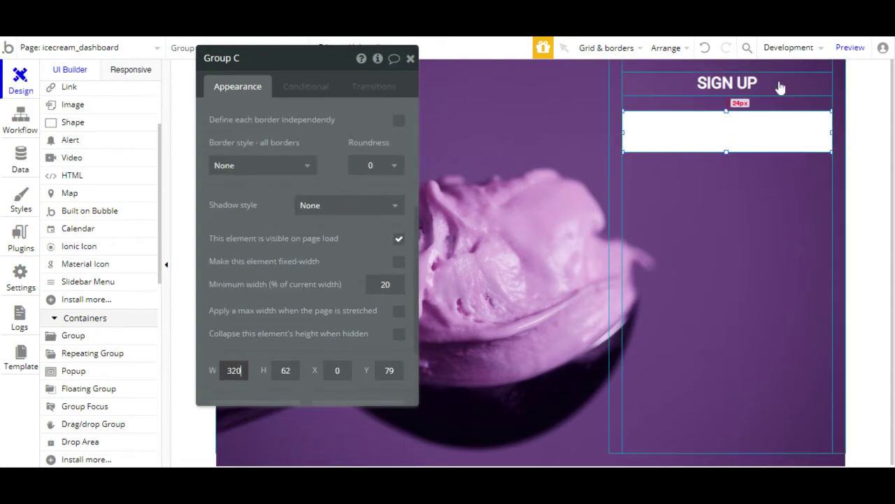
left_click(391, 370)
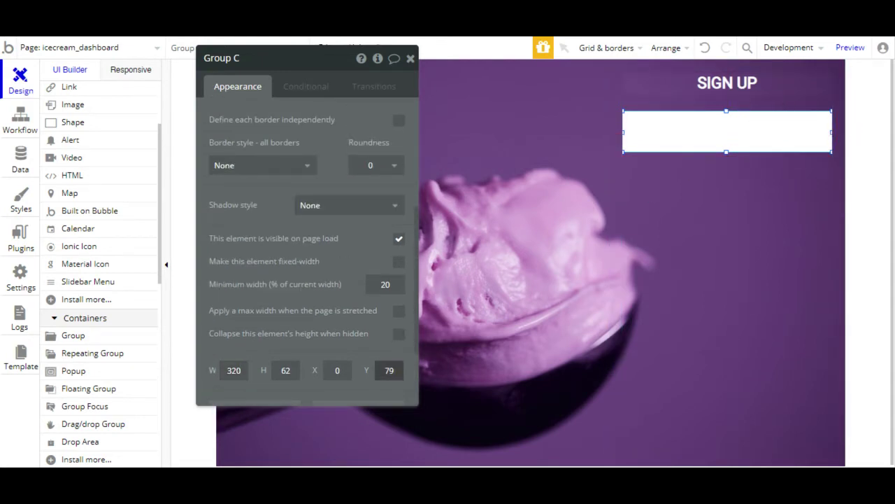
type("1")
key("BackSpace")
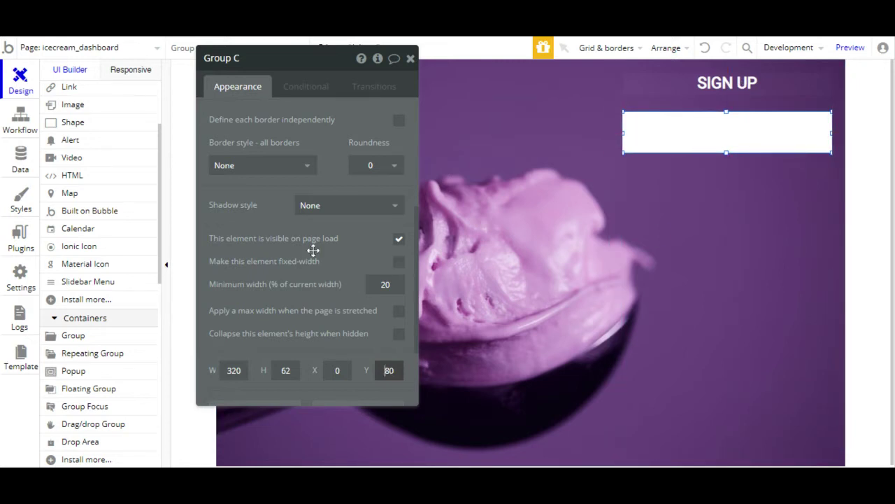
Set the new group's background style to None, then select the SIGN UP heading.
scroll(287, 205, "up", 3)
scroll(287, 205, "up", 1)
left_click(322, 284)
left_click(312, 303)
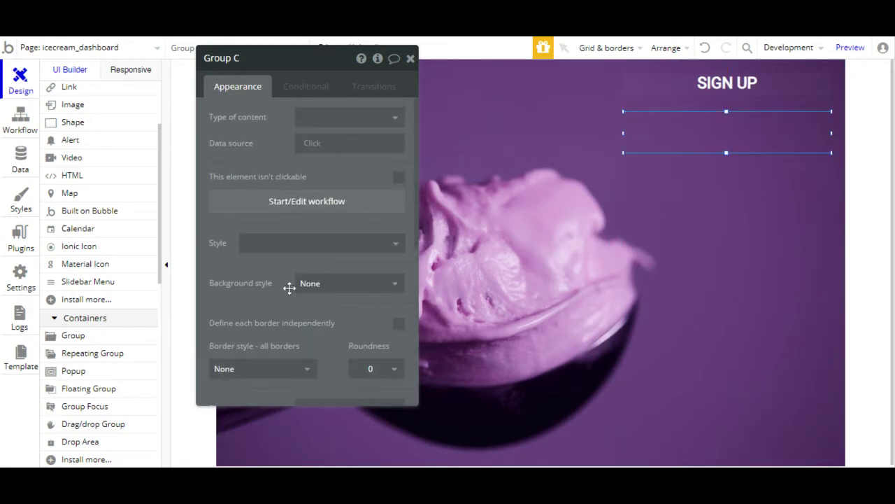
left_click_drag(233, 146, 816, 271)
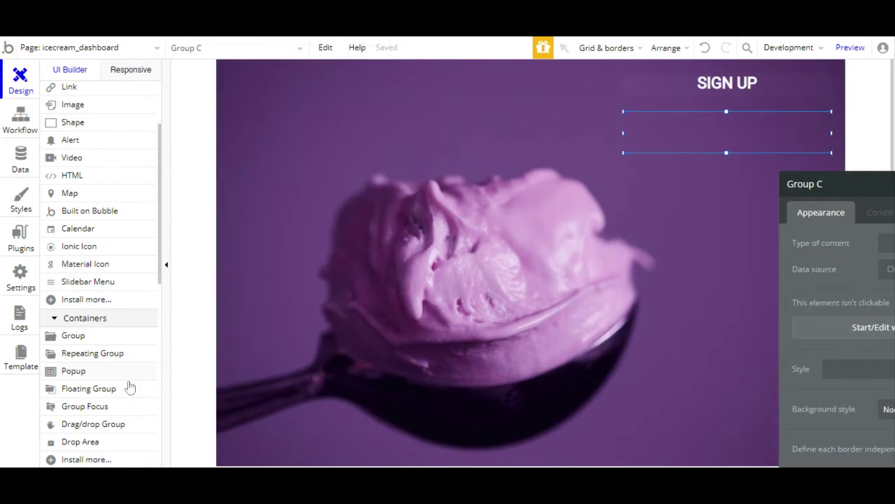
scroll(128, 378, "up", 5)
left_click(695, 82)
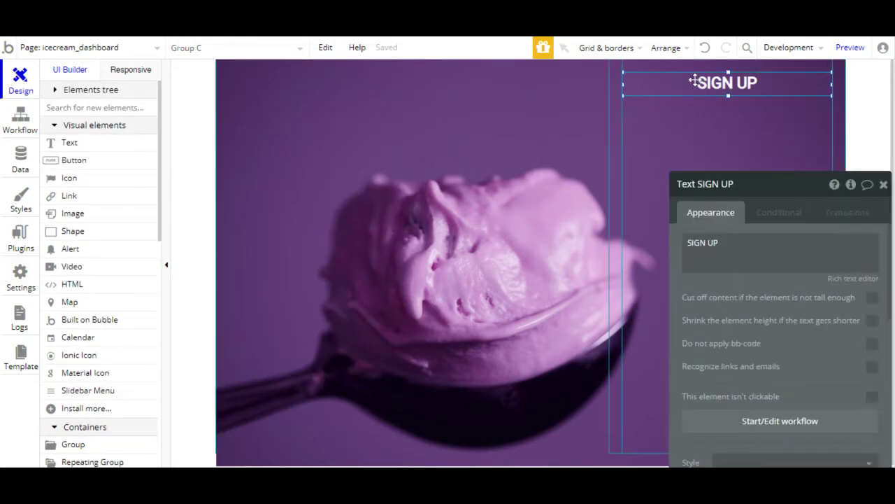
Paste a copy of the SIGN UP heading into the new group below it.
left_click(663, 137)
key("ctrl+v")
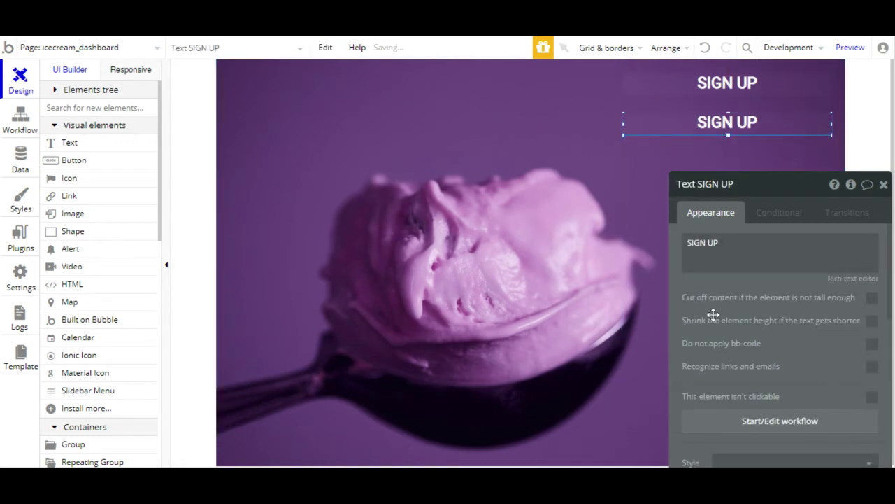
scroll(694, 216, "down", 8)
scroll(694, 216, "up", 5)
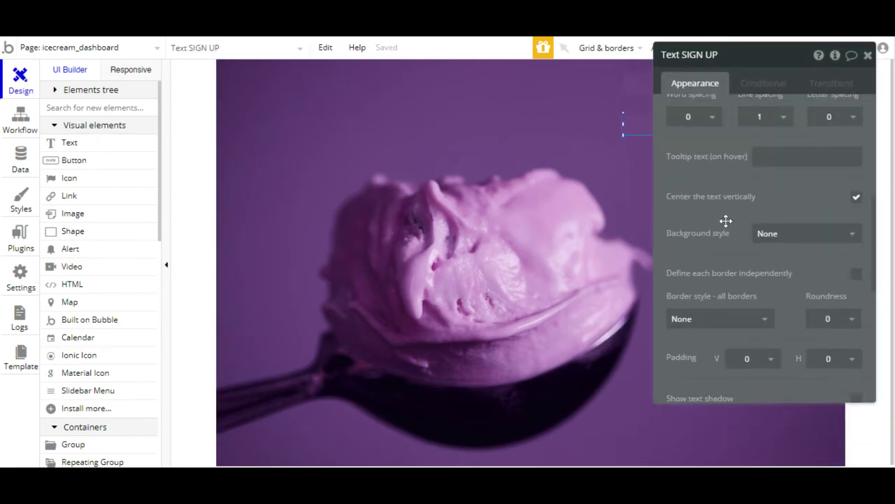
scroll(786, 237, "up", 3)
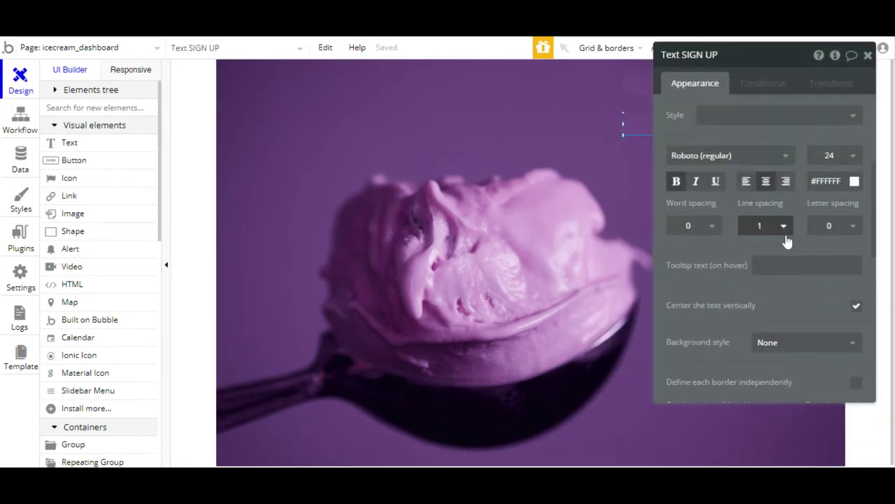
Make the copied text size 14, left-aligned, not bold, and shorter in height.
left_click(828, 156)
left_click(831, 313)
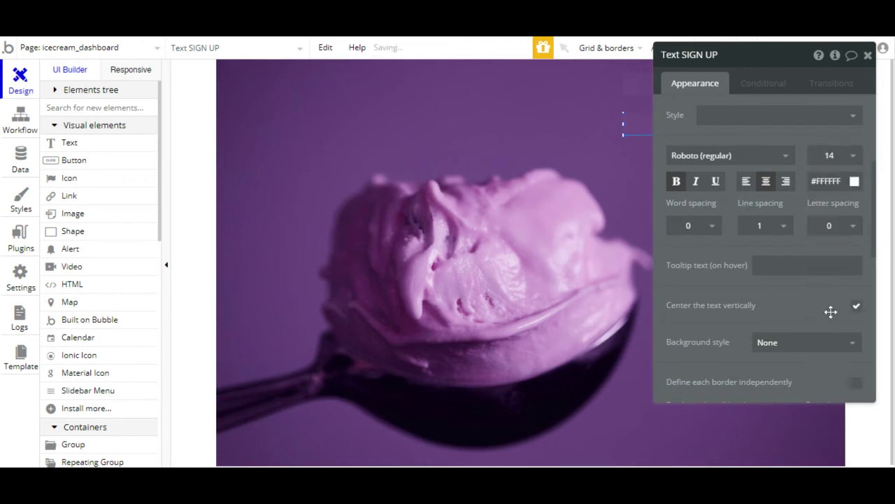
left_click(746, 182)
left_click(677, 181)
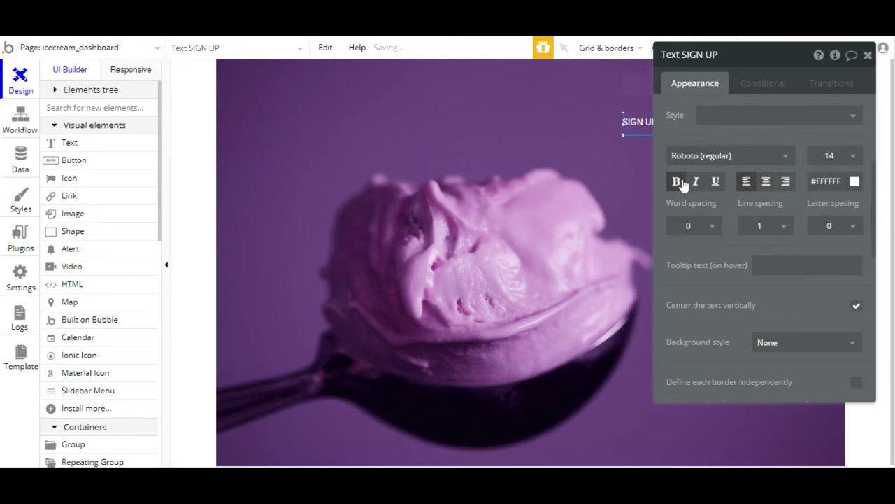
scroll(786, 210, "down", 5)
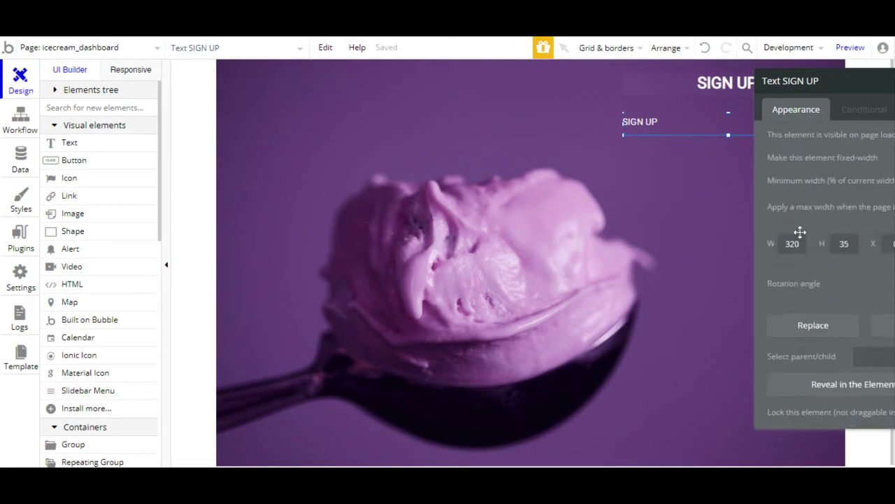
double_click(844, 244)
type("25")
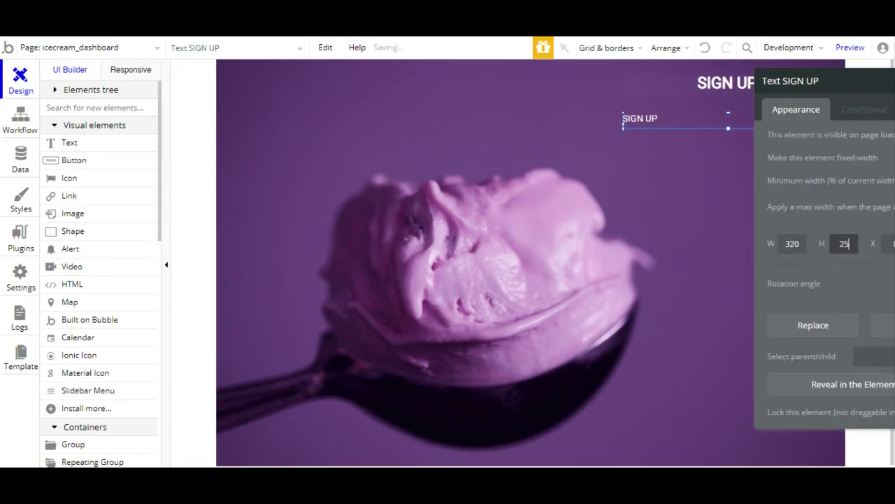
key("Return")
scroll(831, 275, "up", 5)
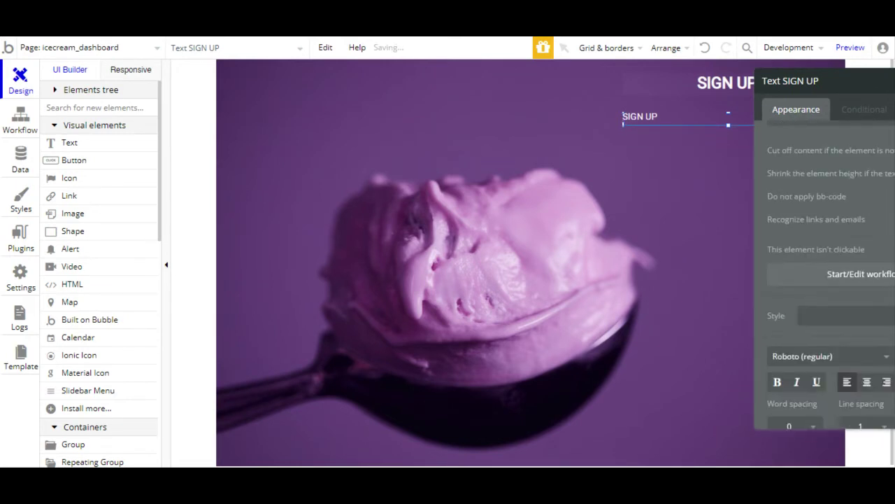
Change the label's text to 'First Name' and select its containing group.
triple_click(787, 139)
type("Fir")
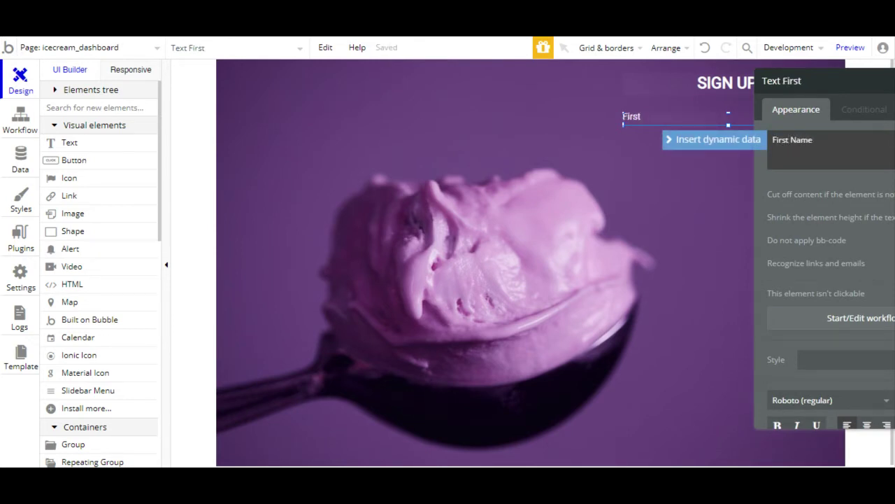
type("st Name")
left_click(835, 186)
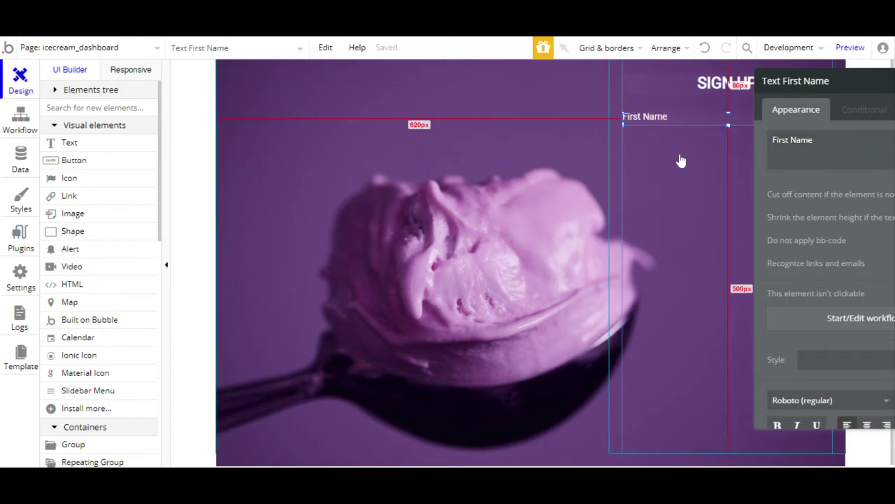
left_click_drag(873, 180, 327, 180)
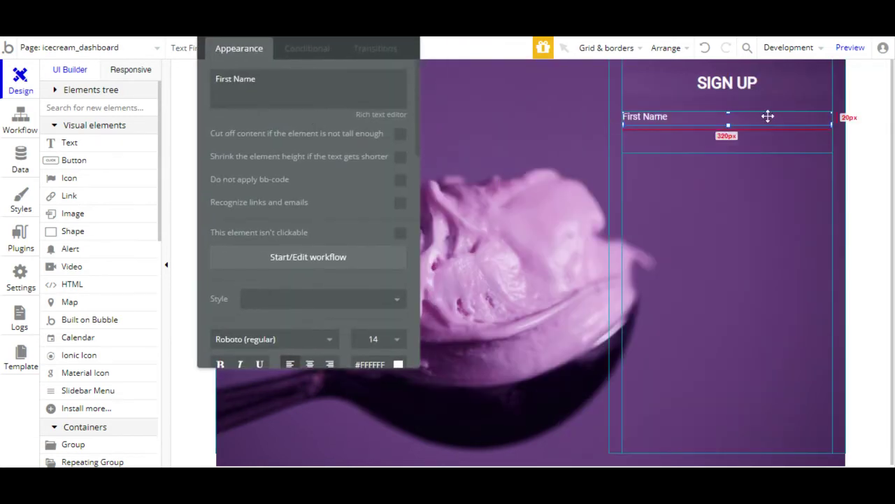
left_click(705, 147)
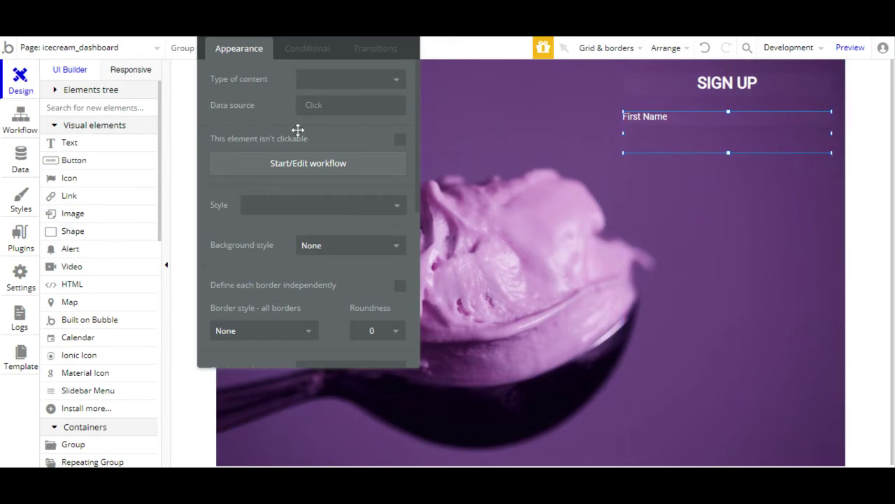
scroll(76, 329, "down", 6)
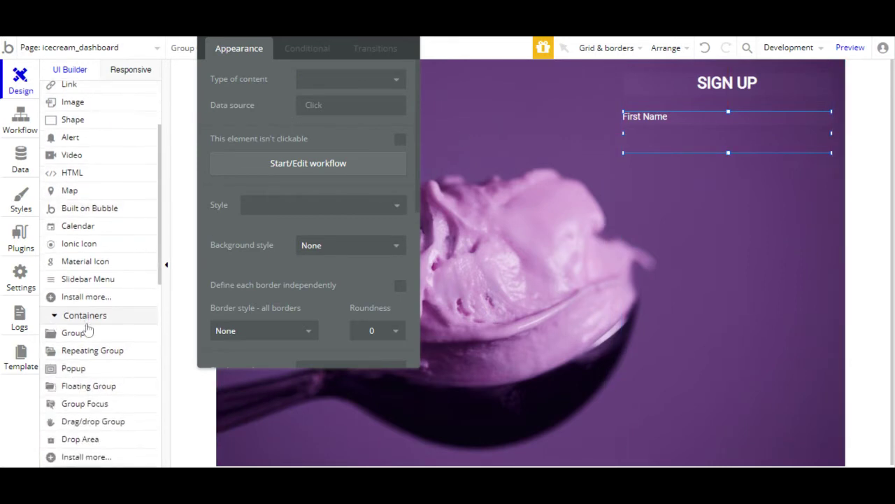
scroll(79, 387, "up", 3)
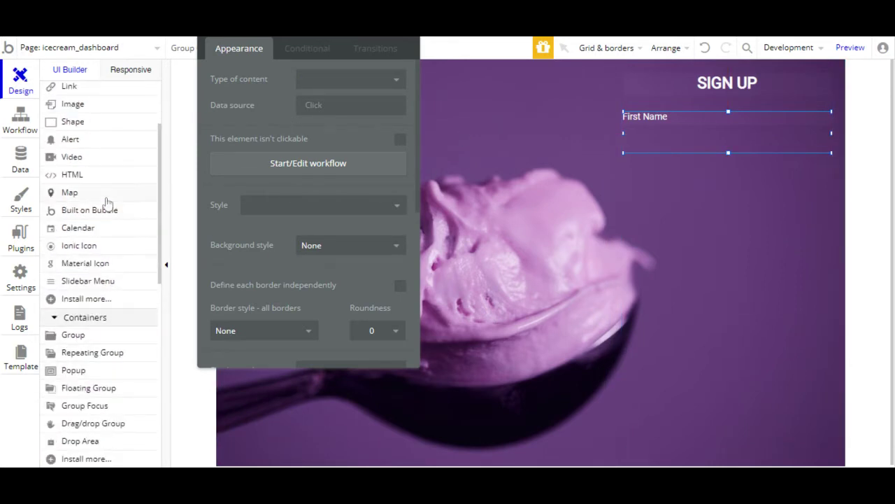
scroll(88, 195, "up", 3)
scroll(80, 226, "down", 6)
scroll(77, 241, "down", 6)
Place a text input beneath the First Name label.
left_click(74, 168)
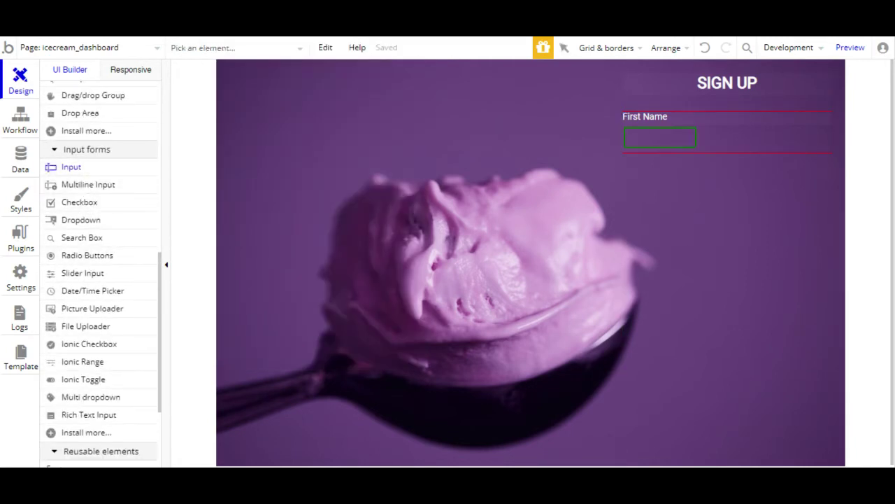
mouse_move(701, 150)
left_mouse_down()
mouse_move(695, 137)
mouse_move(850, 152)
mouse_move(839, 144)
left_mouse_up()
left_click(731, 142)
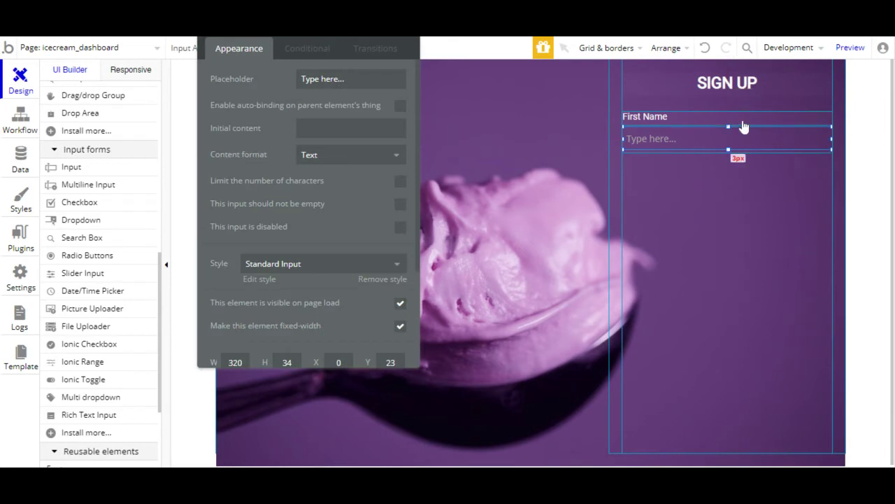
Set the input to Y 20 and height 40, with non-fixed width.
scroll(256, 306, "down", 2)
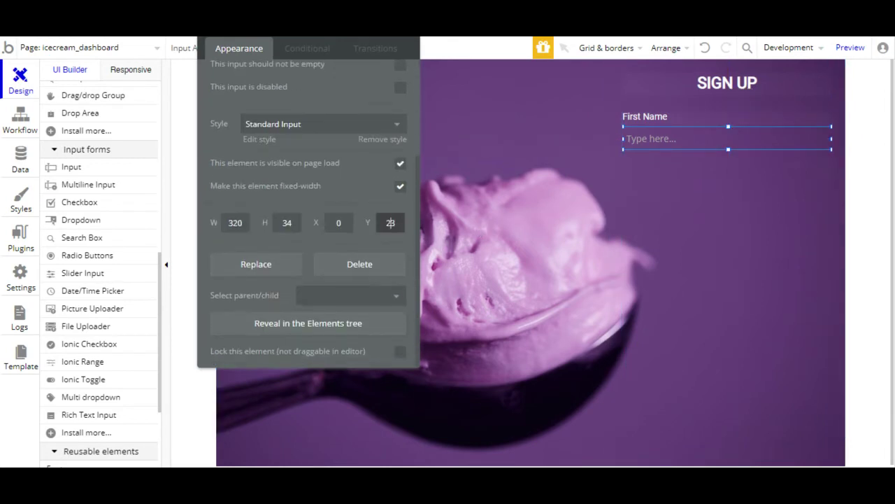
left_click(390, 222)
key("BackSpace")
type("0")
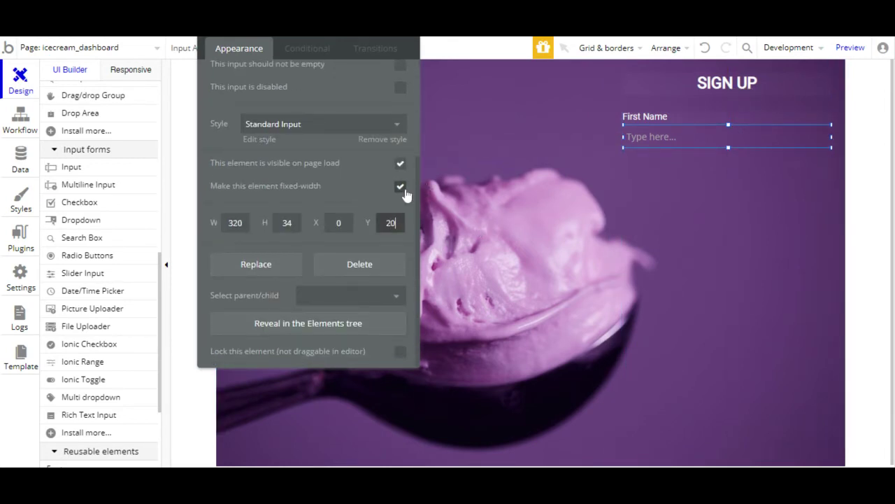
left_click(400, 186)
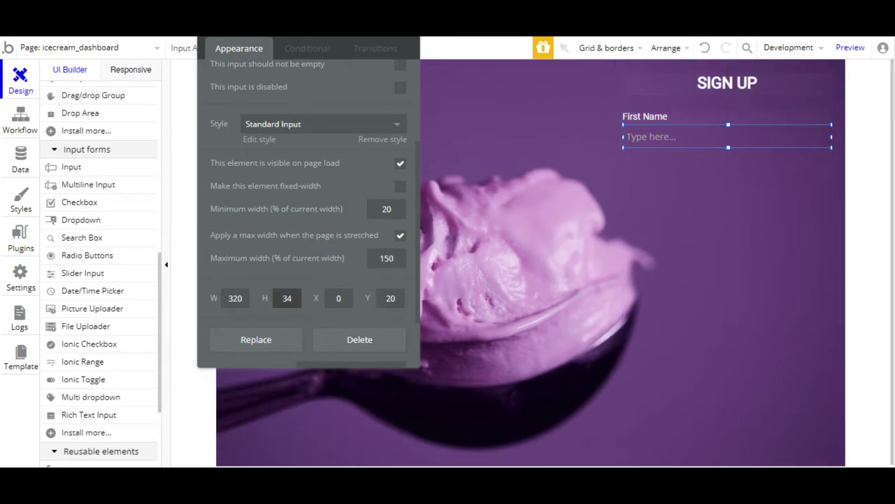
double_click(286, 298)
type("40")
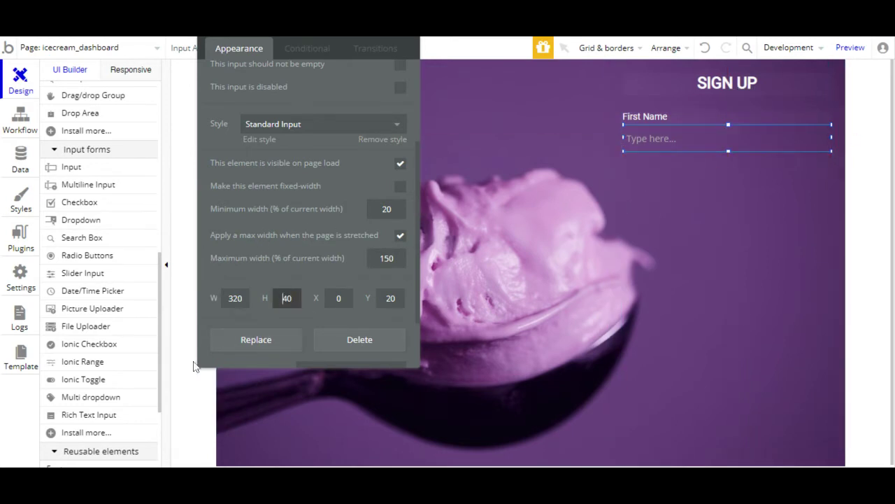
Confirm the input's parent is Group C, then reopen its preset style choices.
scroll(270, 265, "down", 2)
left_click(345, 301)
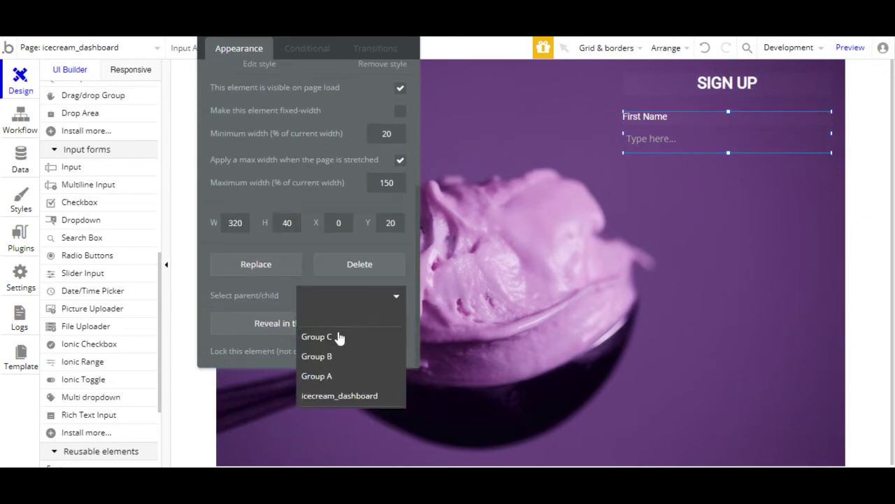
left_click(337, 336)
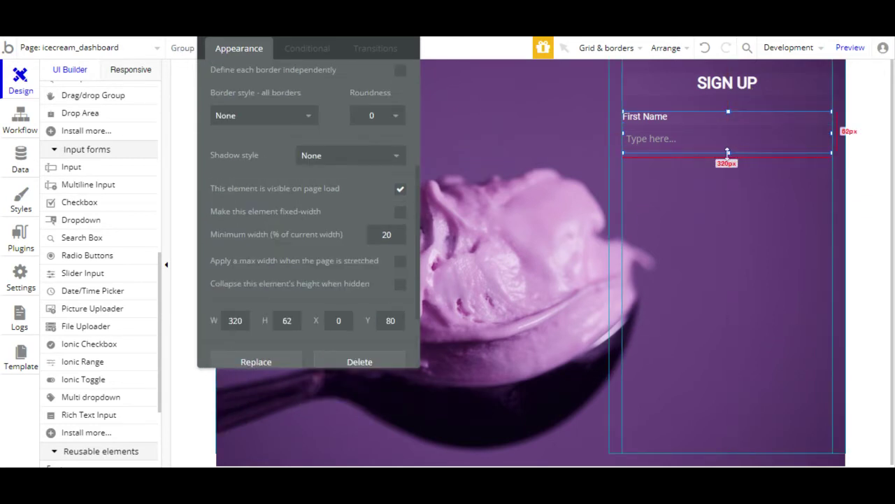
key("Escape")
double_click(702, 141)
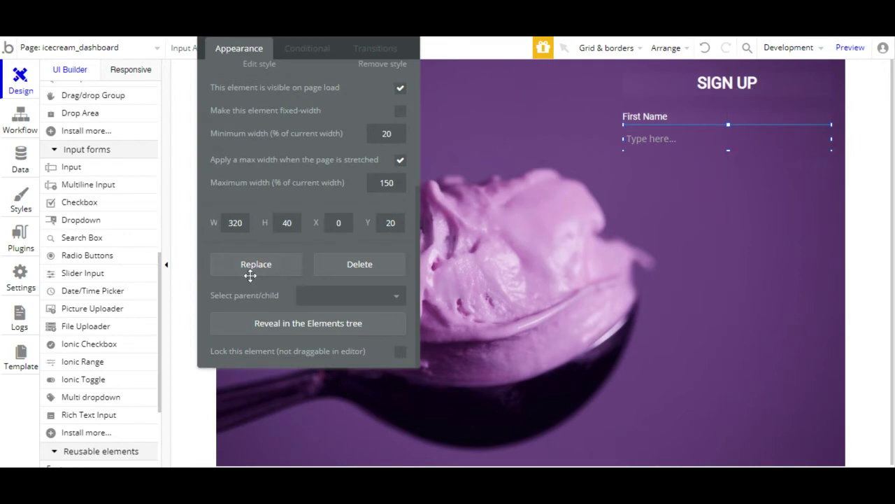
scroll(250, 275, "up", 5)
left_click(284, 262)
Remove the First Name input's preset style and give it white Roboto text.
left_click(283, 292)
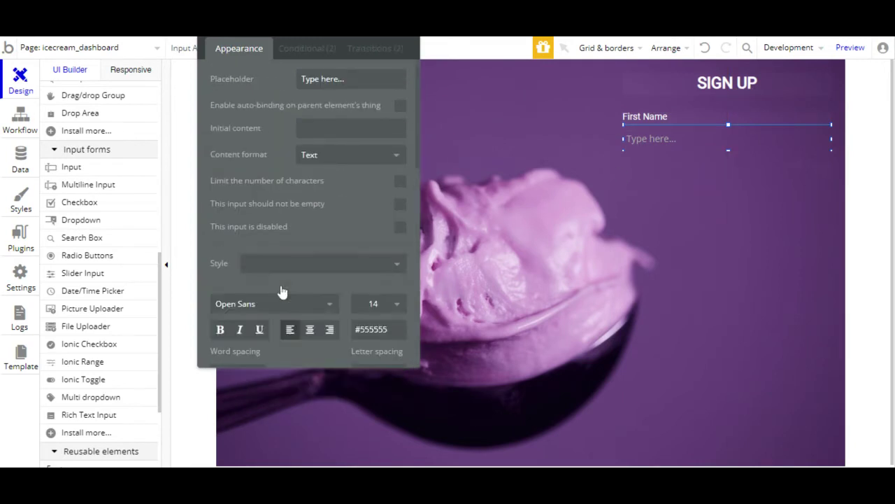
scroll(282, 291, "down", 3)
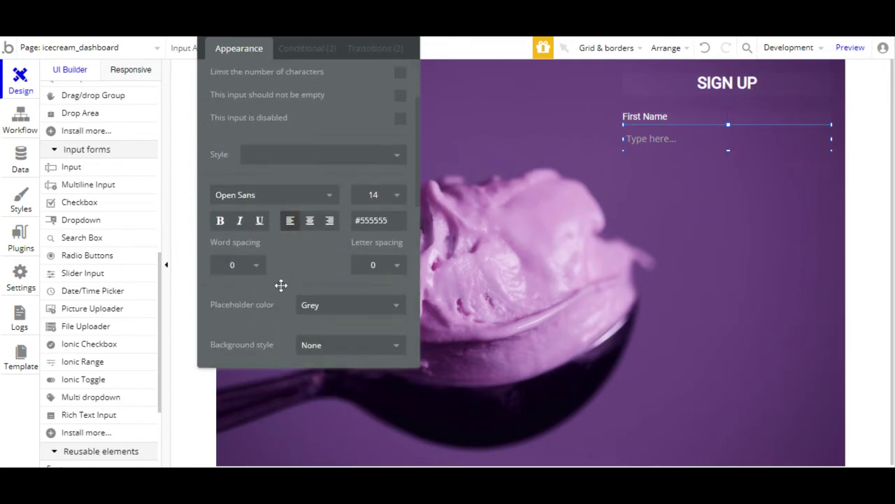
left_click(287, 199)
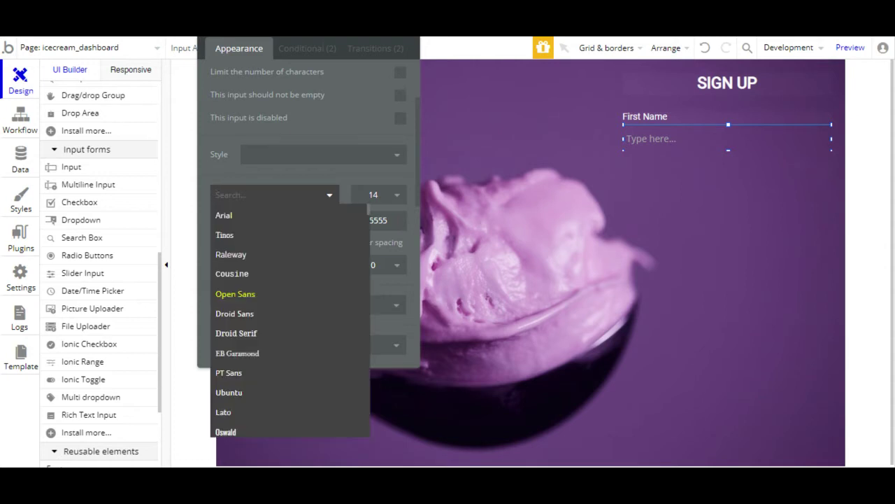
type("oboto")
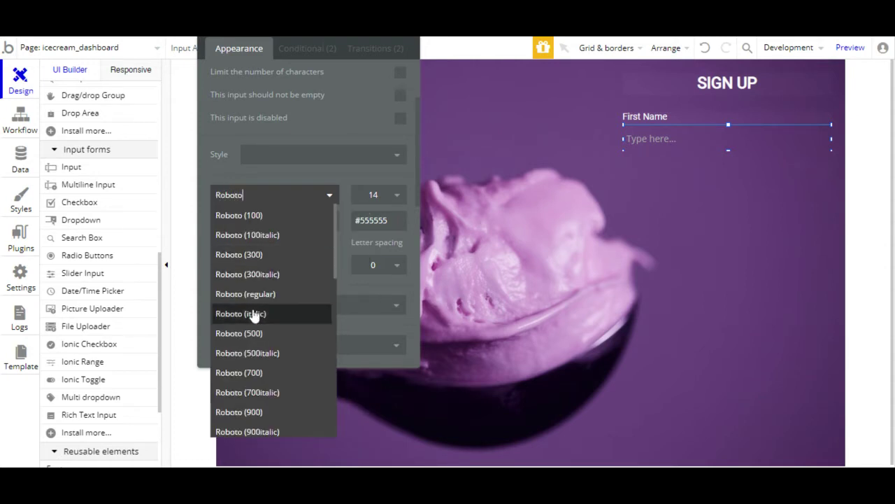
left_click(255, 296)
left_click(371, 219)
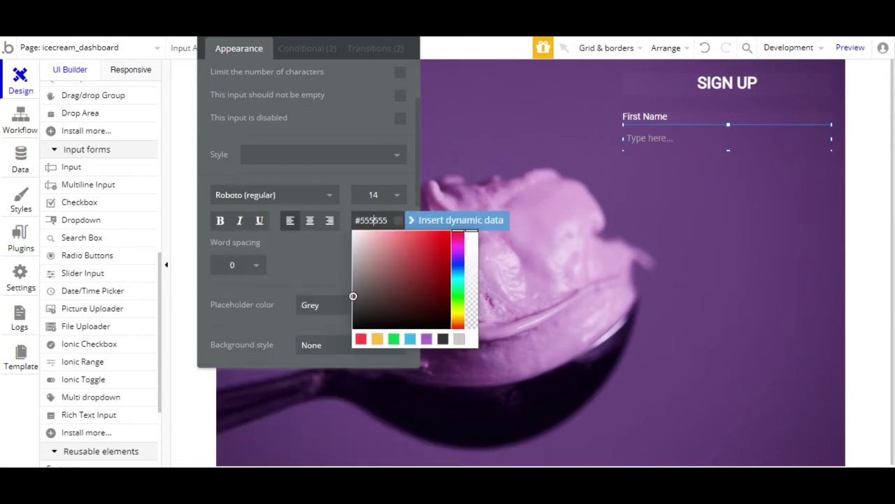
left_click(353, 232)
left_click(291, 250)
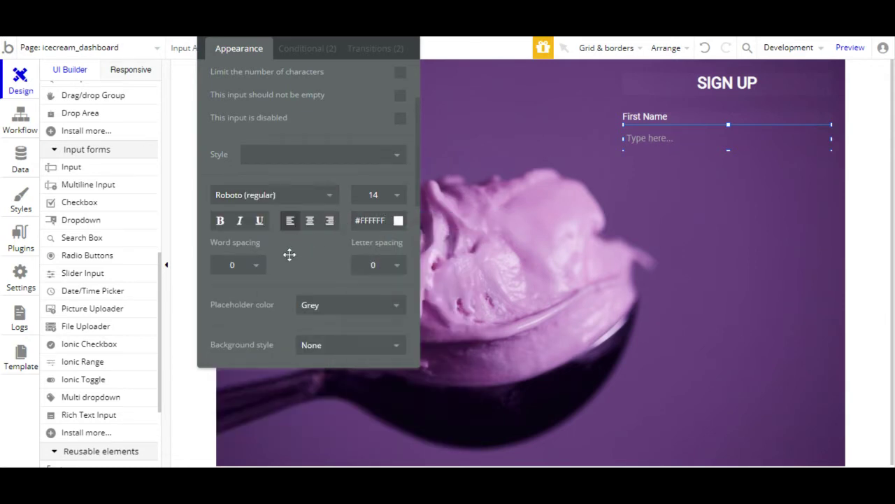
Style border sides separately, square off the top corners, and remove the top and right borders.
scroll(288, 254, "down", 3)
scroll(322, 254, "down", 3)
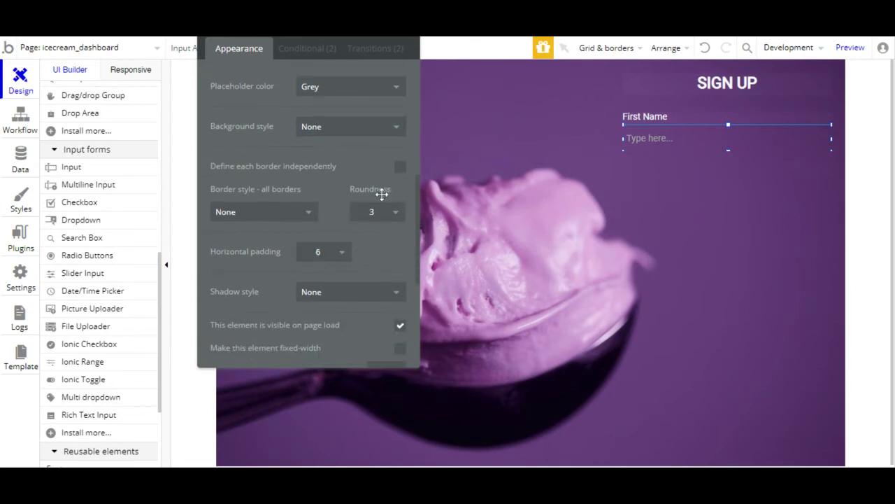
left_click(399, 167)
left_click(401, 219)
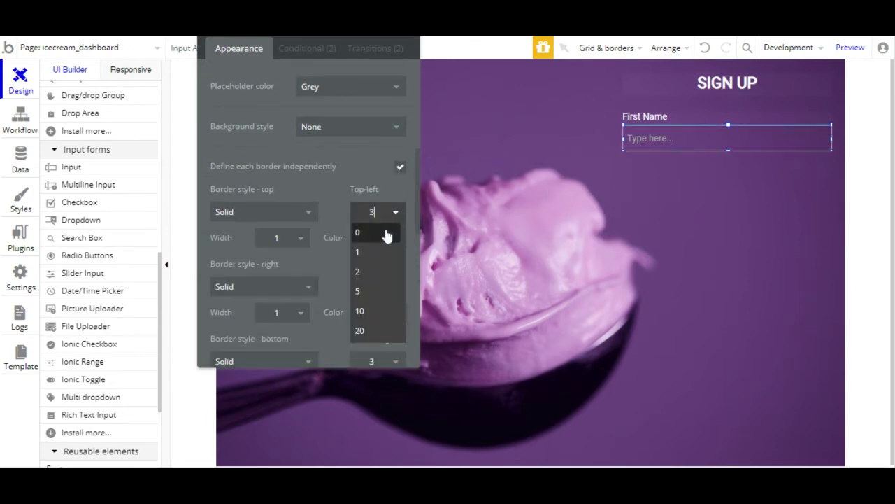
left_click(368, 233)
left_click(375, 287)
left_click(373, 312)
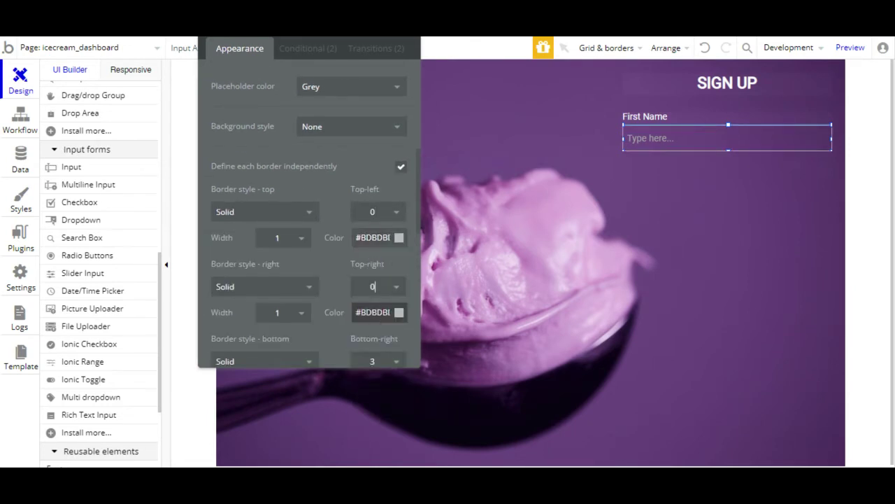
scroll(310, 175, "down", 3)
left_click(292, 116)
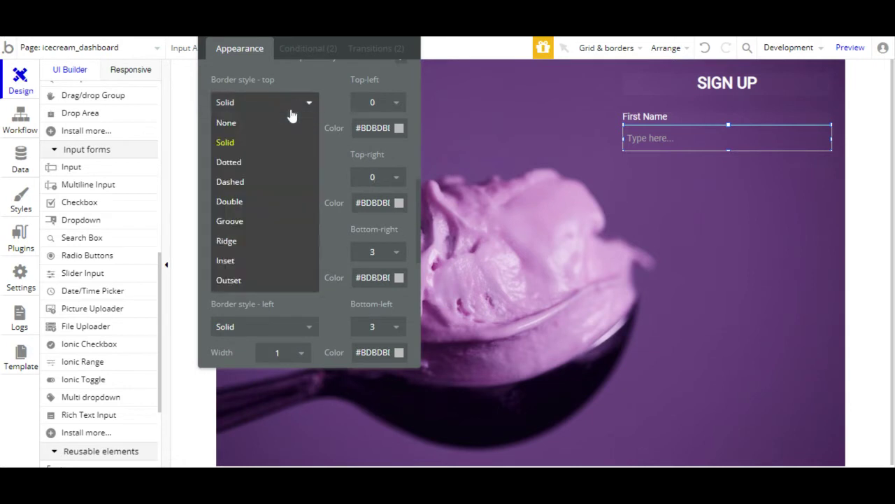
left_click(285, 122)
left_click(275, 157)
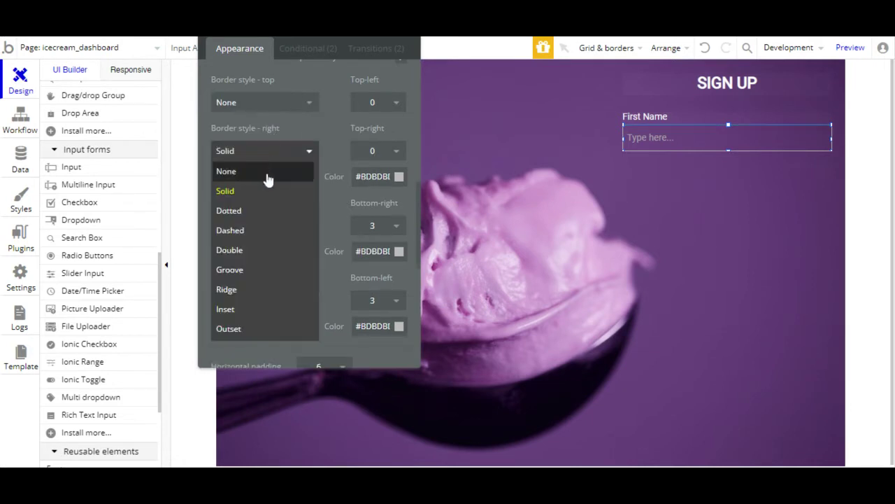
left_click(267, 175)
Square off the bottom corners, remove the left border, and make the bottom border white.
scroll(310, 176, "down", 3)
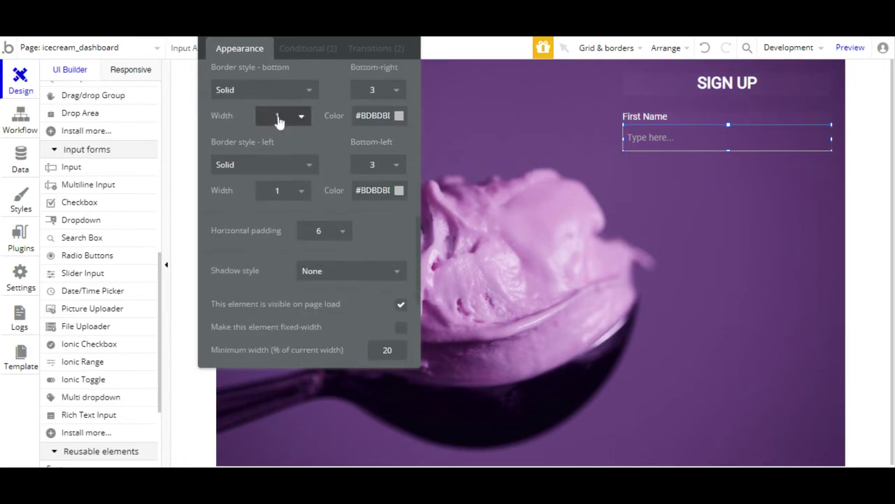
left_click(359, 97)
left_click(360, 110)
left_click(375, 168)
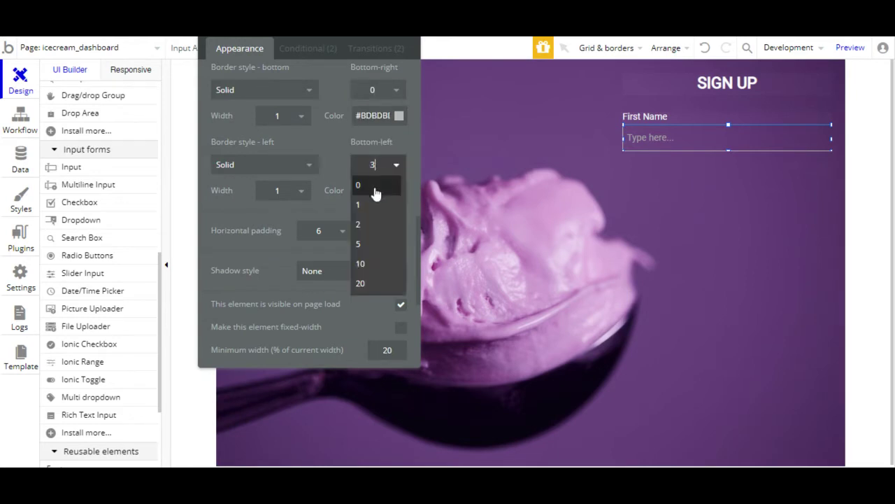
left_click(360, 183)
left_click(288, 172)
left_click(269, 184)
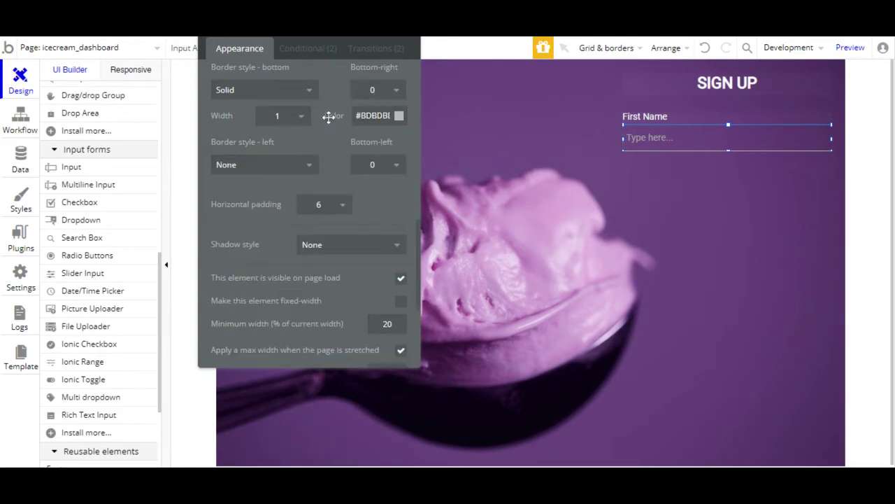
left_click(377, 115)
left_click_drag(353, 150, 329, 114)
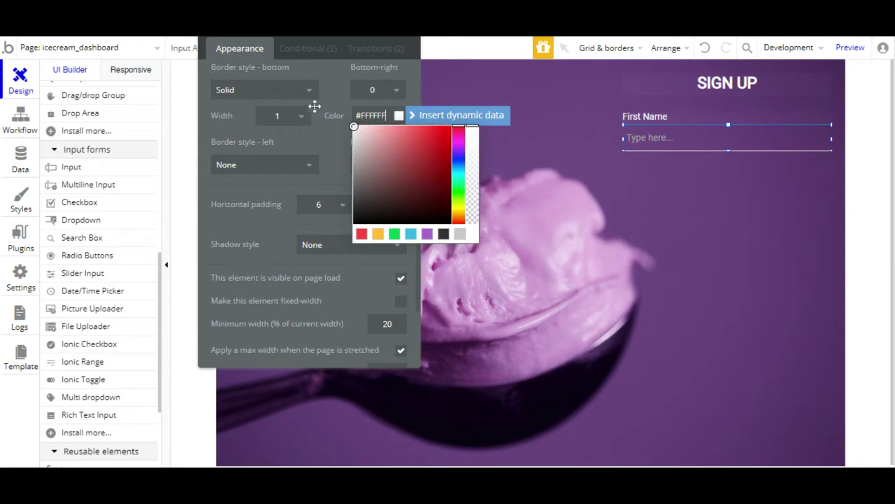
Try a white placeholder colour on the input, then set it back to Grey.
left_click(695, 160)
left_click(695, 143)
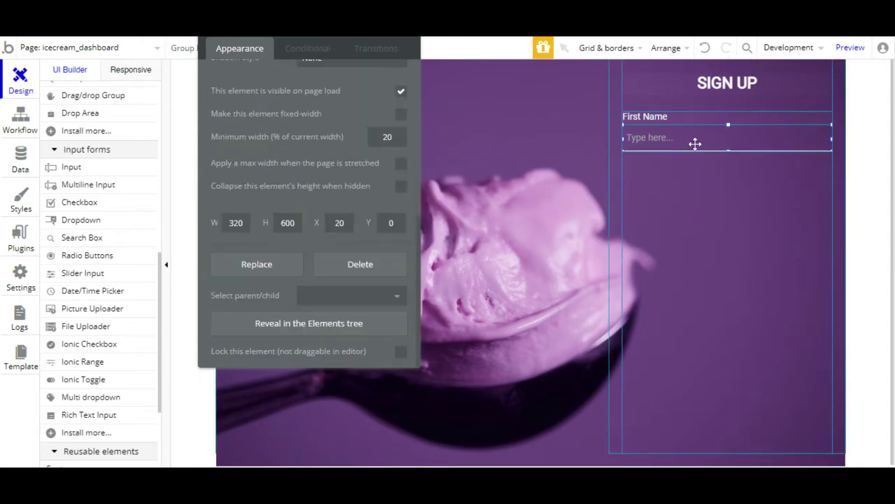
scroll(342, 192, "up", 10)
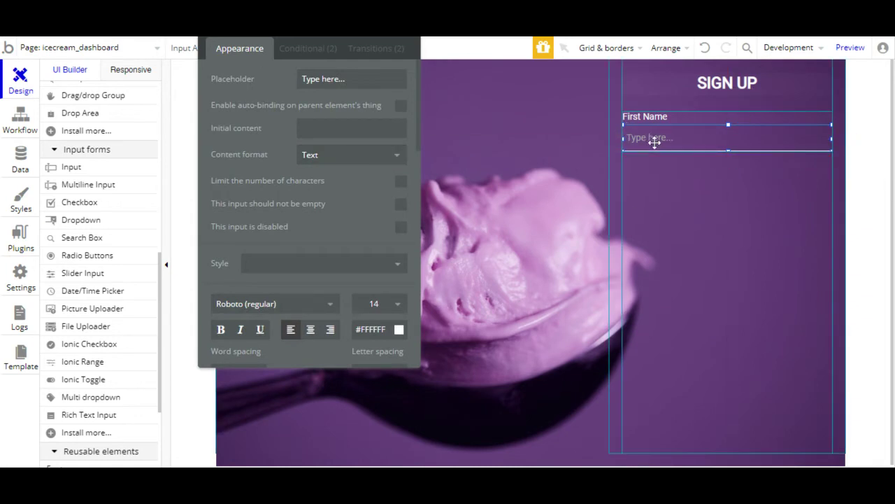
scroll(282, 263, "down", 3)
scroll(282, 263, "down", 3)
left_click(322, 195)
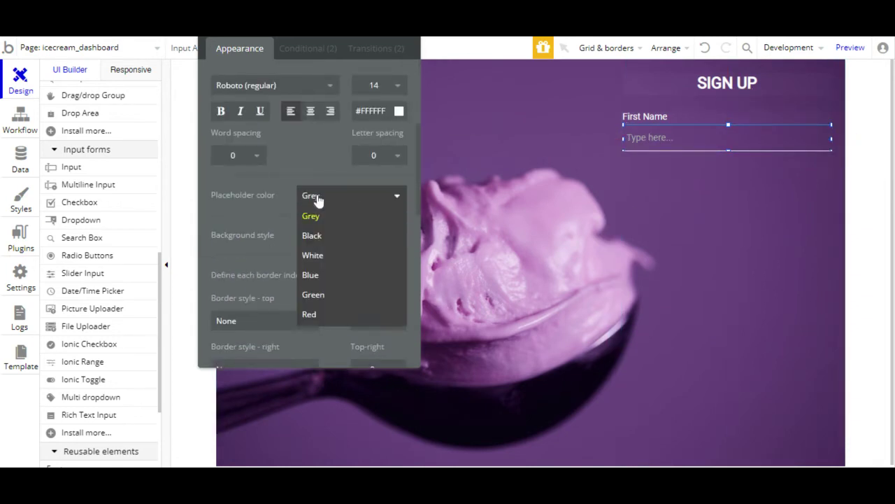
left_click(326, 255)
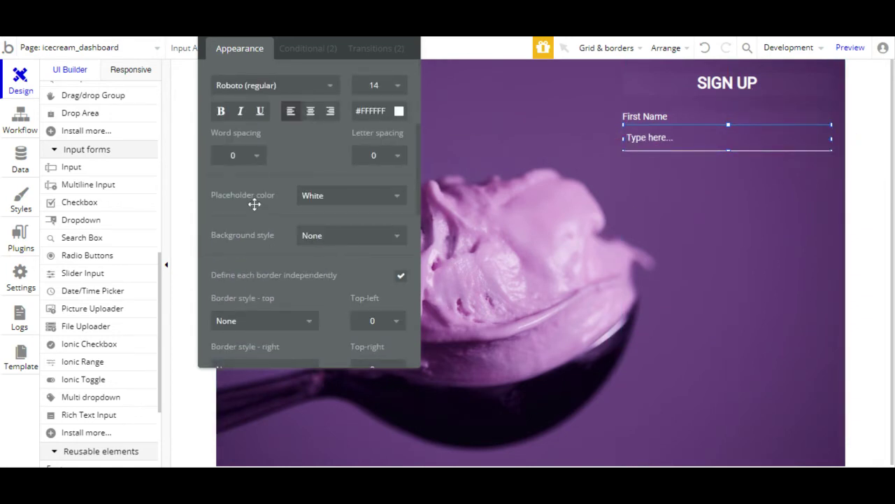
scroll(254, 204, "up", 3)
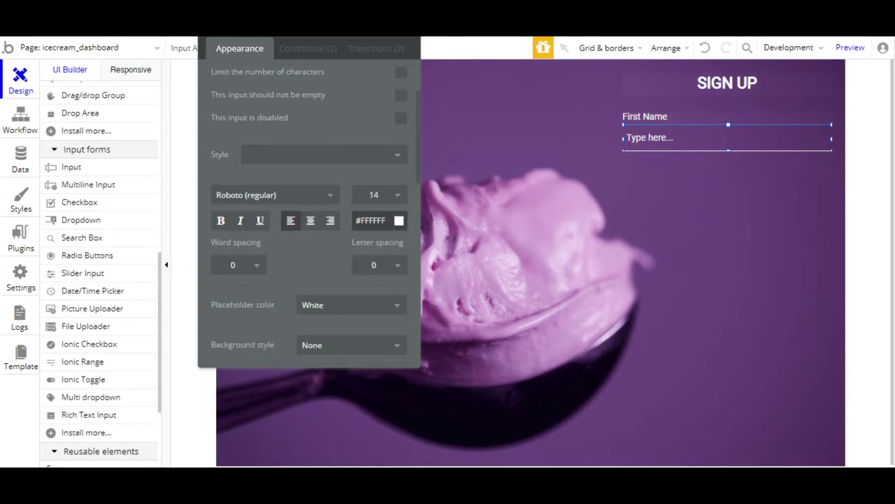
scroll(329, 176, "down", 6)
left_click(324, 91)
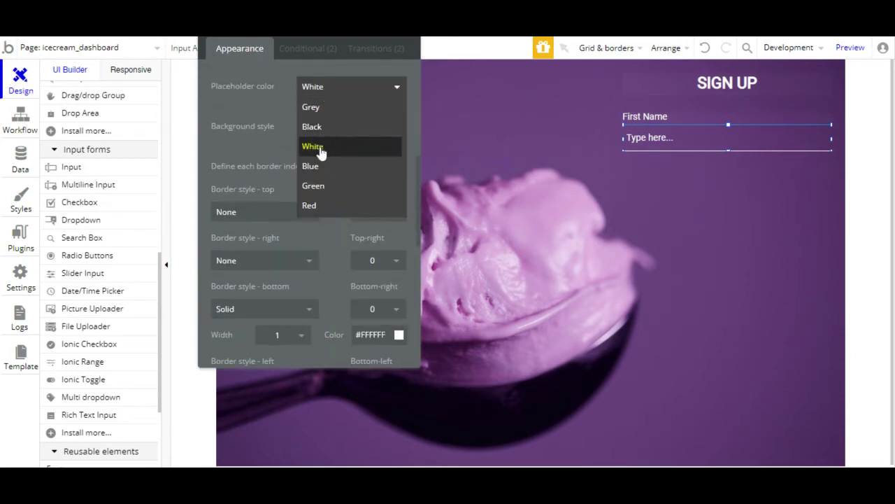
left_click(311, 108)
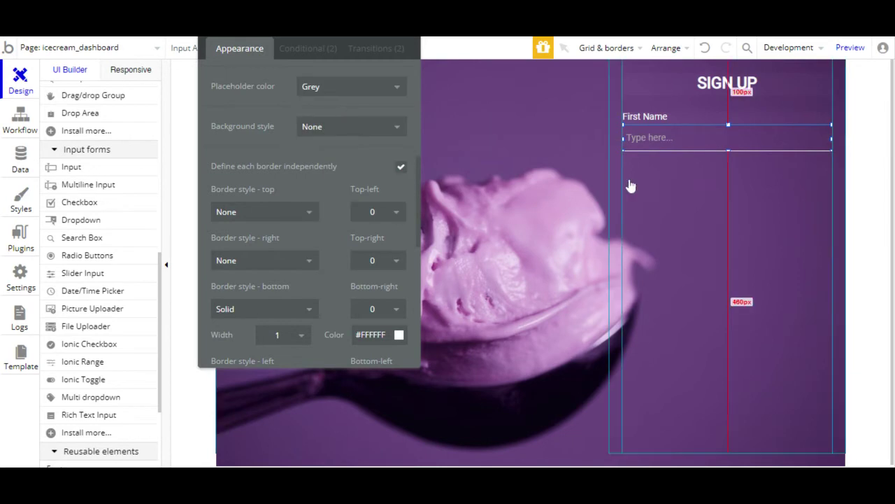
Reselect the First Name input and bring up its parent element list.
left_click(630, 179)
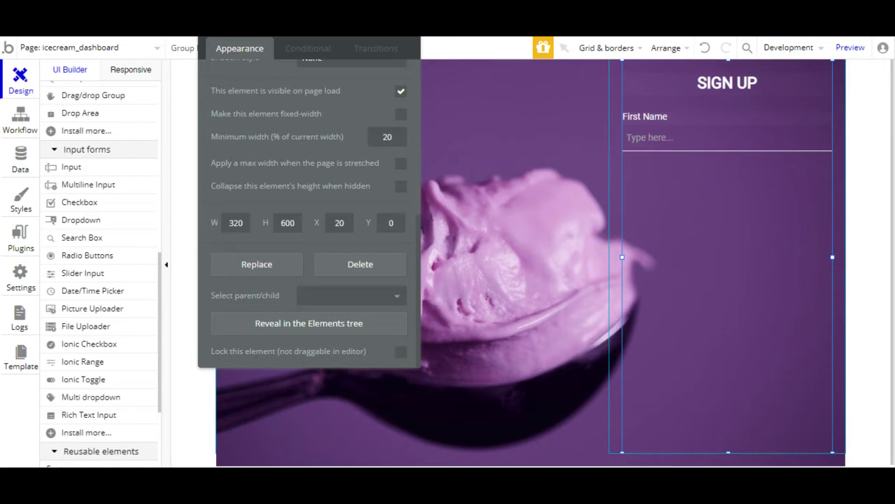
left_click(632, 133)
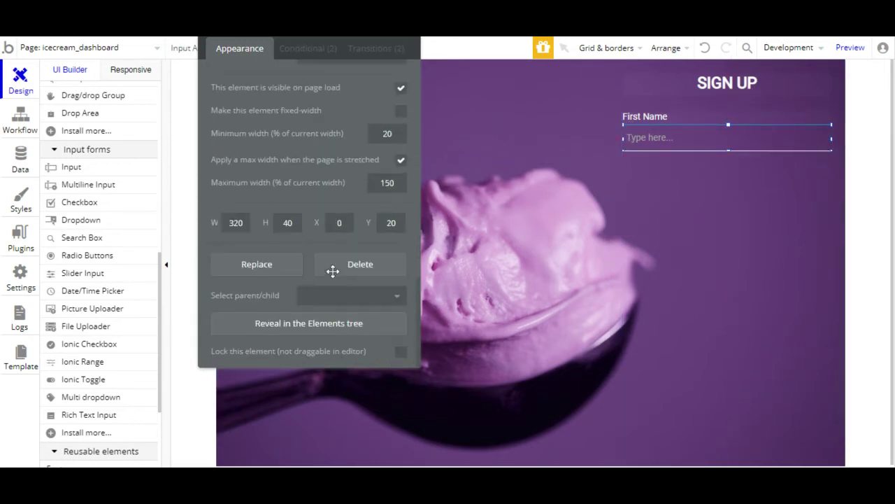
left_click(353, 295)
Copy the First Name group, paste it into the sign-up group, and nudge it below the original.
left_click(340, 341)
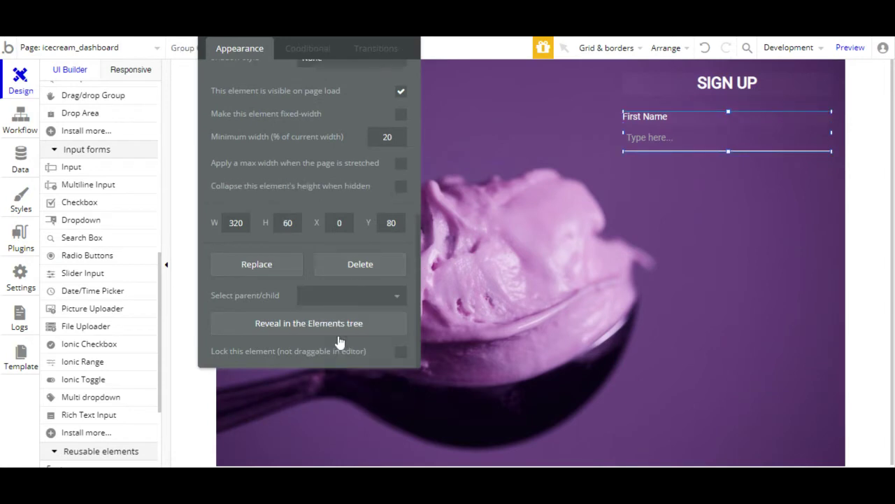
right_click(728, 110)
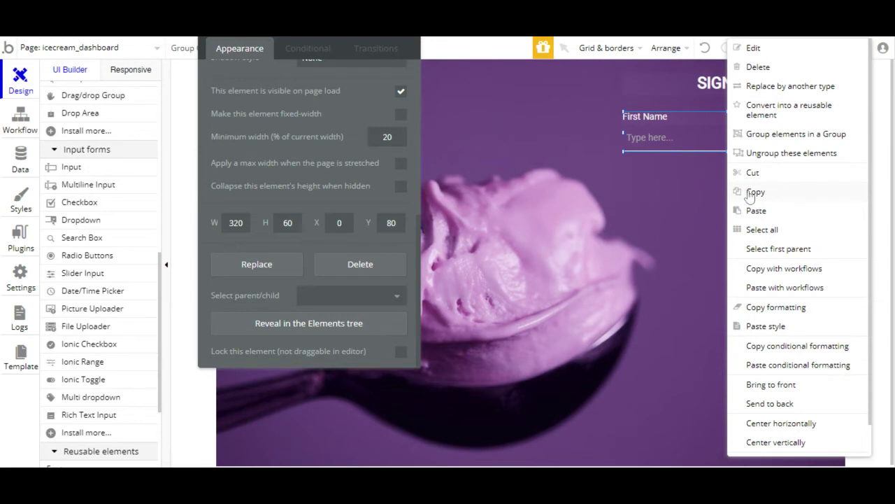
left_click(750, 195)
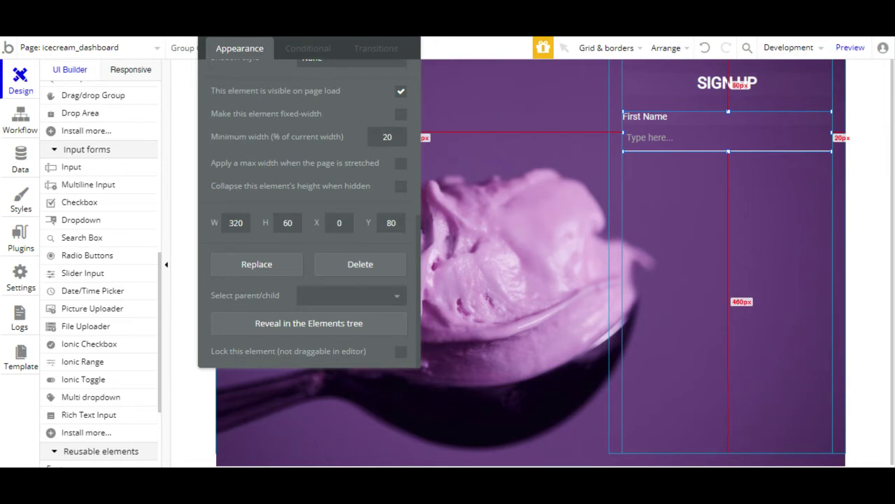
right_click(728, 111)
left_click(699, 192)
right_click(699, 183)
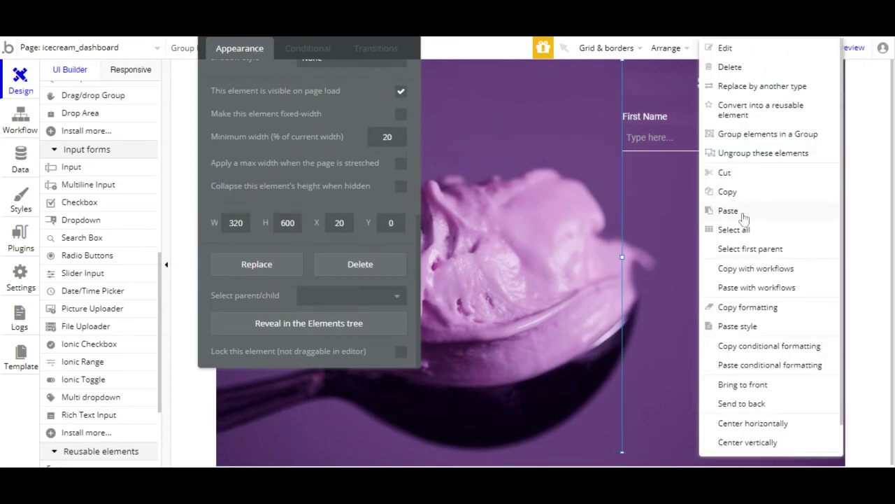
left_click(728, 211)
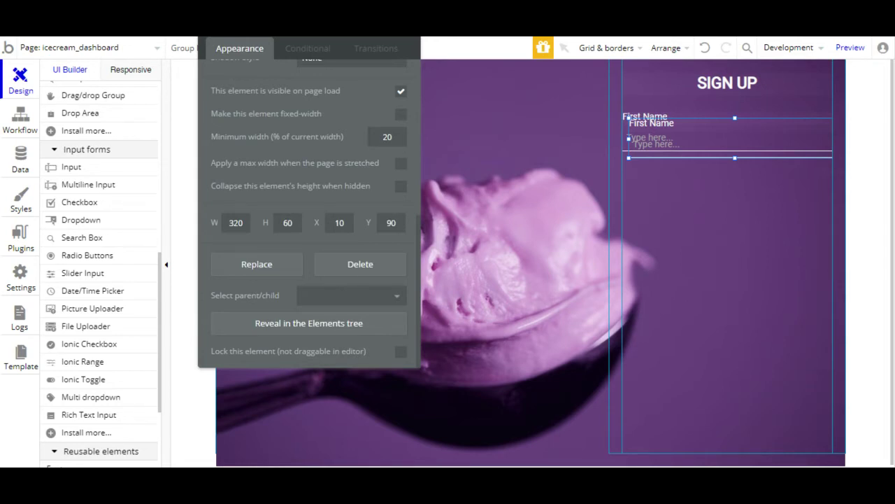
key("Down")
key("Down")
key("Down")
key("Down")
key("Down")
key("Down")
key("Down")
key("Down")
key("Down")
key("Down")
key("Down")
key("Down")
key("Down")
key("Down")
key("Down")
key("Down")
key("Down")
key("Down")
key("Down")
key("Down")
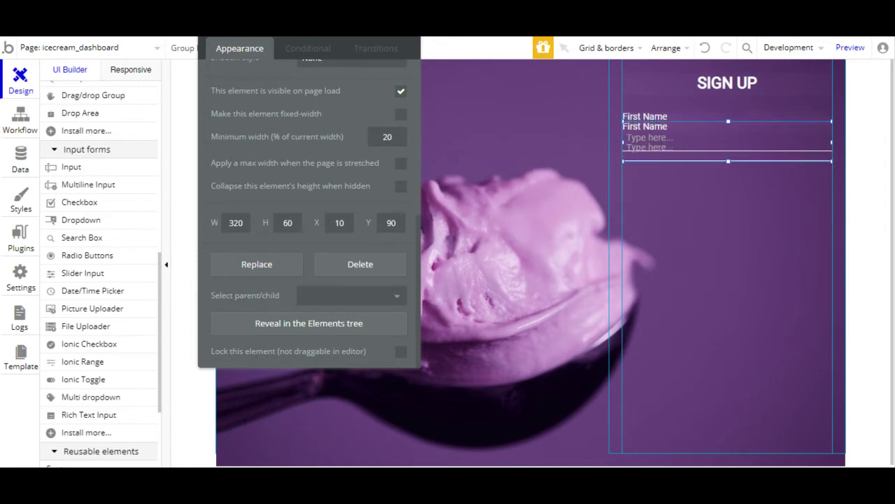
key("Down")
key("Down")
key("Down")
key("Down")
key("Down")
key("Down")
key("Down")
key("Down")
key("Down")
key("Down")
key("Down")
key("Down")
key("Down")
key("Down")
key("Down")
key("Down")
key("Down")
key("Down")
key("Down")
key("Down")
key("Left")
key("Left")
key("Left")
key("Left")
key("Left")
key("Left")
key("Left")
key("Left")
key("Left")
key("Left")
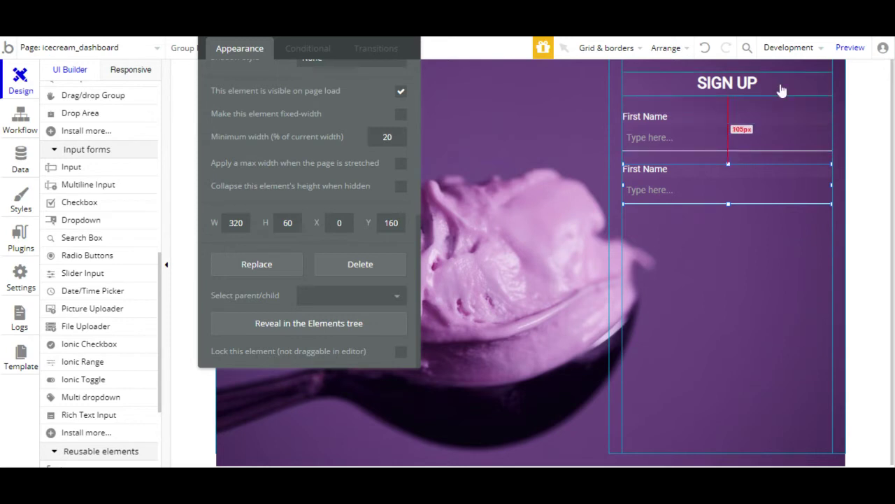
Change the second field's label text to 'Last Name'.
left_click(659, 172)
scroll(309, 134, "up", 5)
scroll(309, 134, "up", 3)
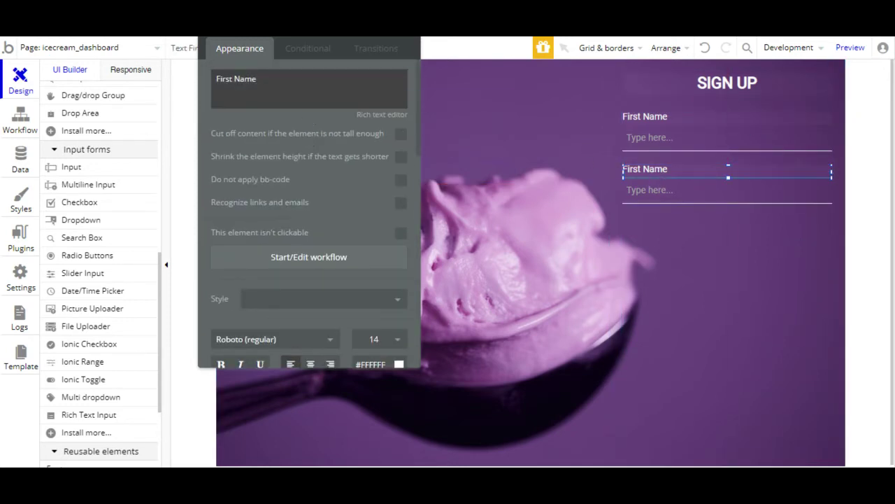
triple_click(235, 79)
type("La")
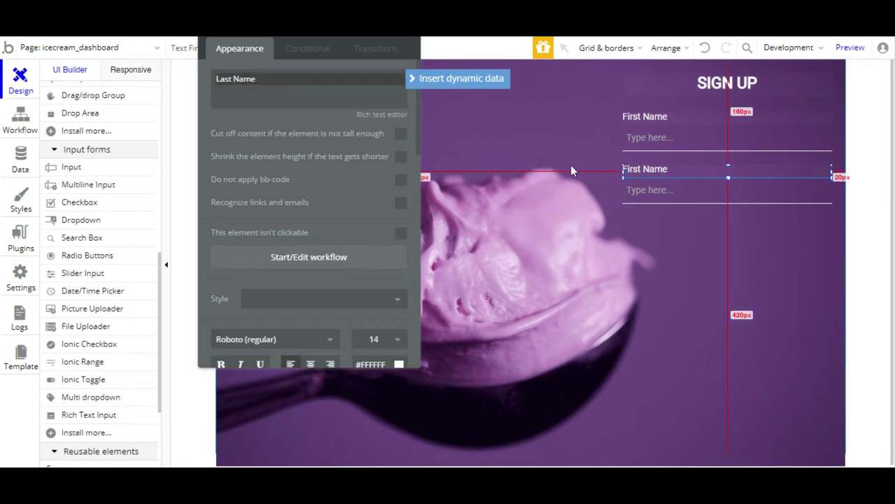
left_click(687, 189)
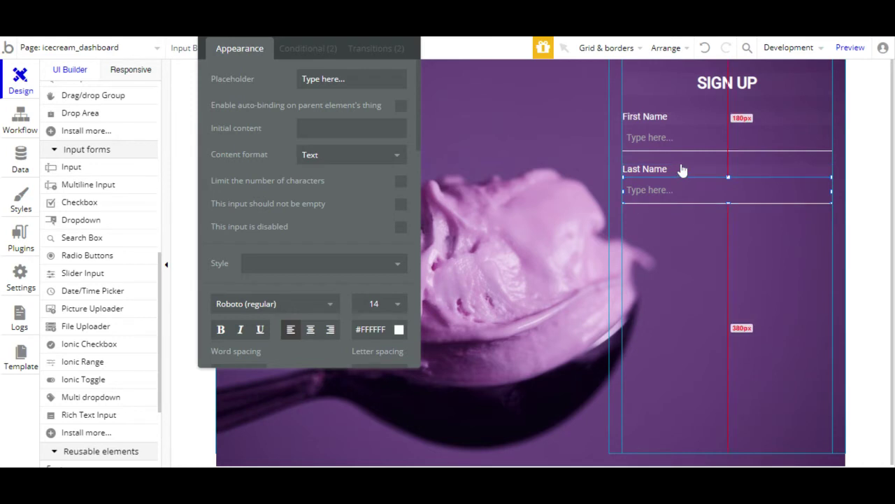
Paste another copy of the First Name field and place it below Last Name.
left_click(660, 224)
key("ctrl+v")
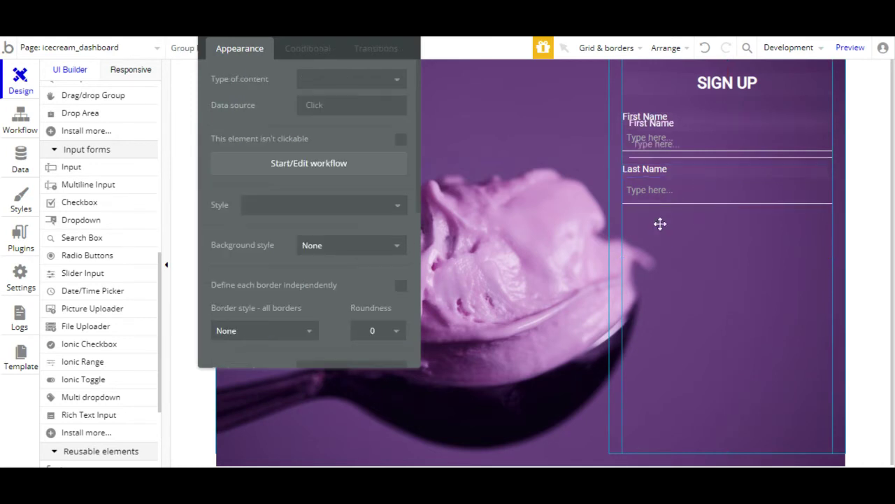
left_click_drag(654, 143, 654, 239)
left_click(670, 173)
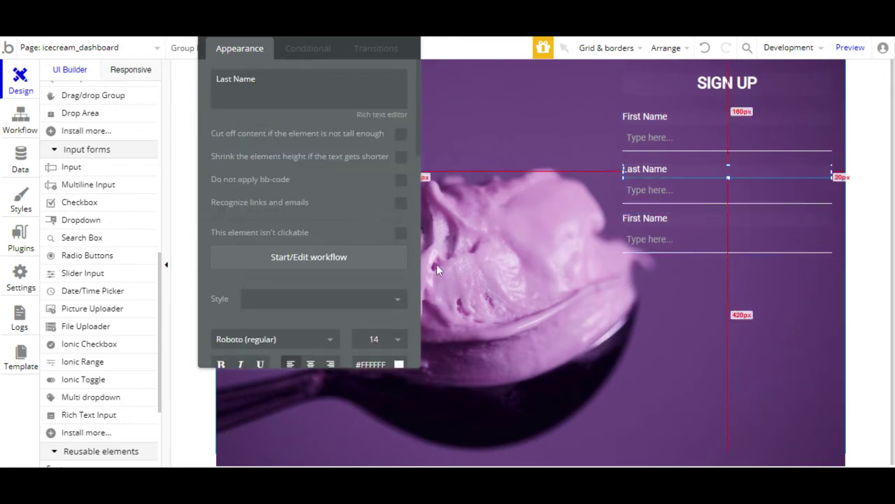
scroll(382, 278, "down", 5)
left_click(393, 296)
left_click(361, 338)
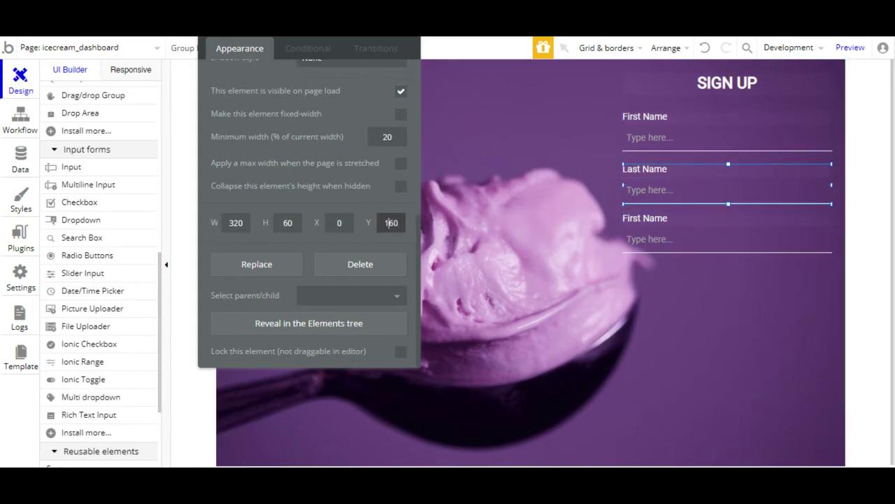
Set the third field group's Y position to 240 and relabel it 'Email'.
left_click(665, 221)
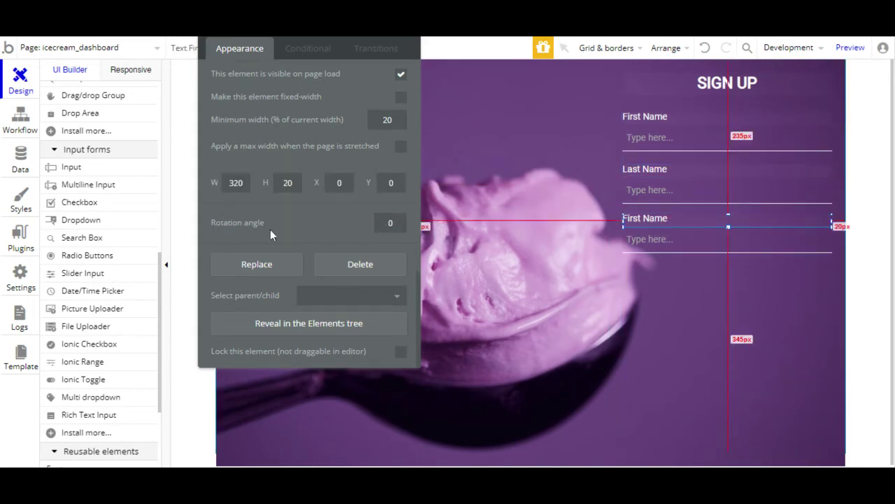
left_click(350, 295)
left_click(352, 337)
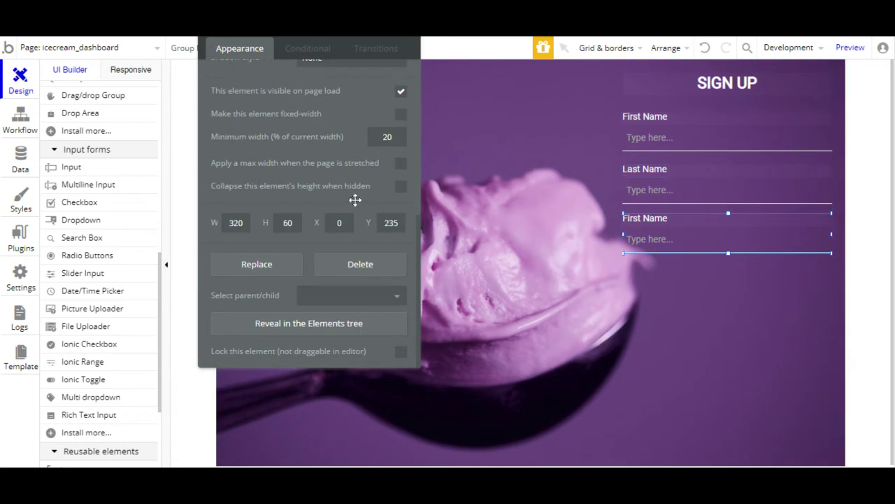
left_click(394, 223)
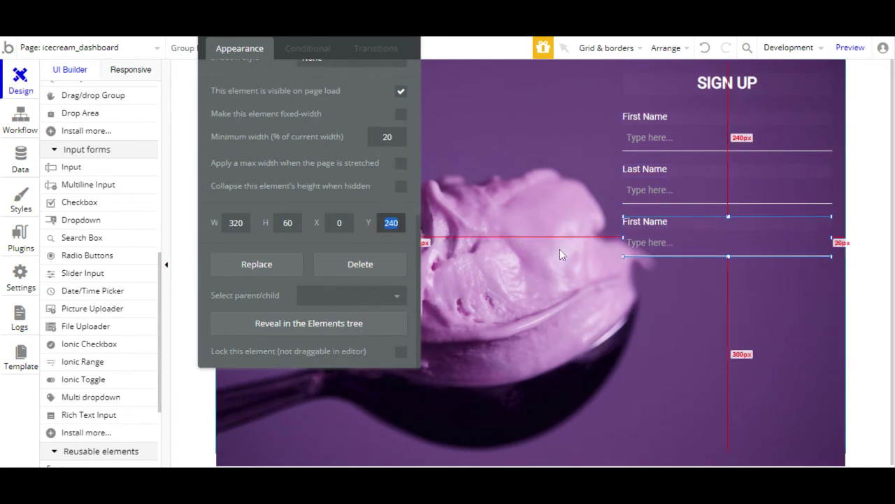
left_click(666, 223)
left_click(666, 223)
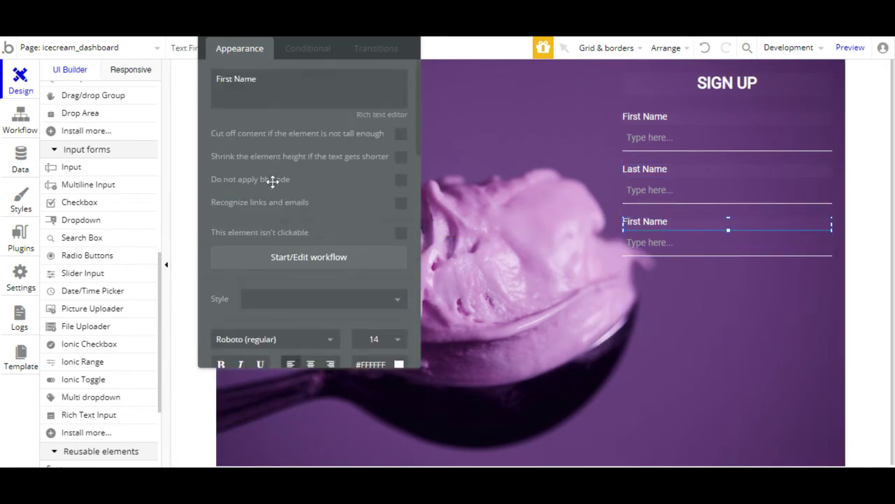
type("Email")
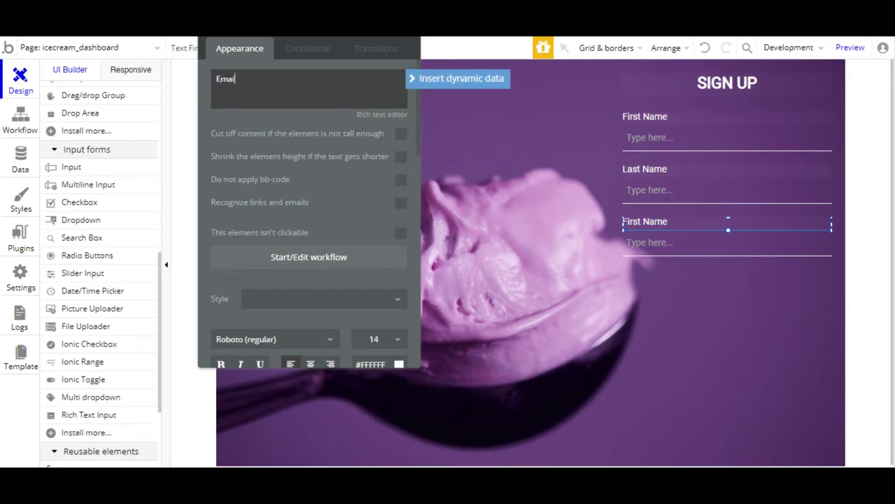
left_click(635, 138)
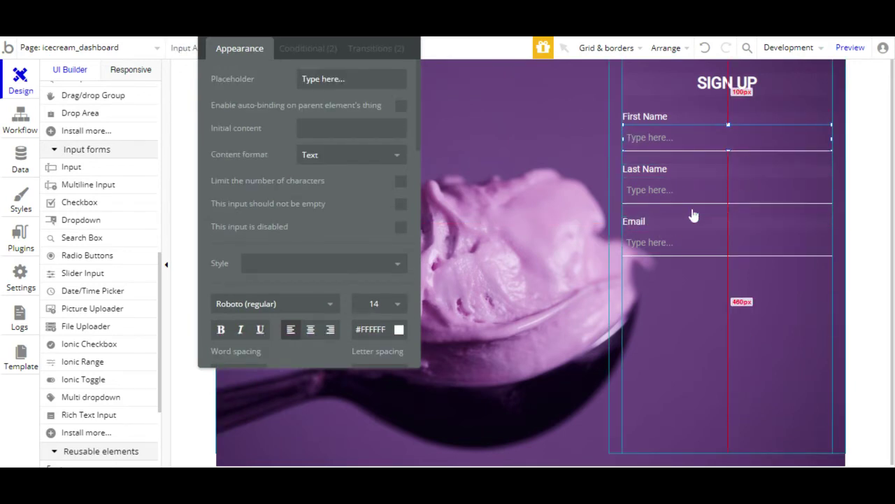
Set the Email input's content format to Email.
scroll(686, 202, "down", 1)
left_click(672, 221)
left_click(308, 155)
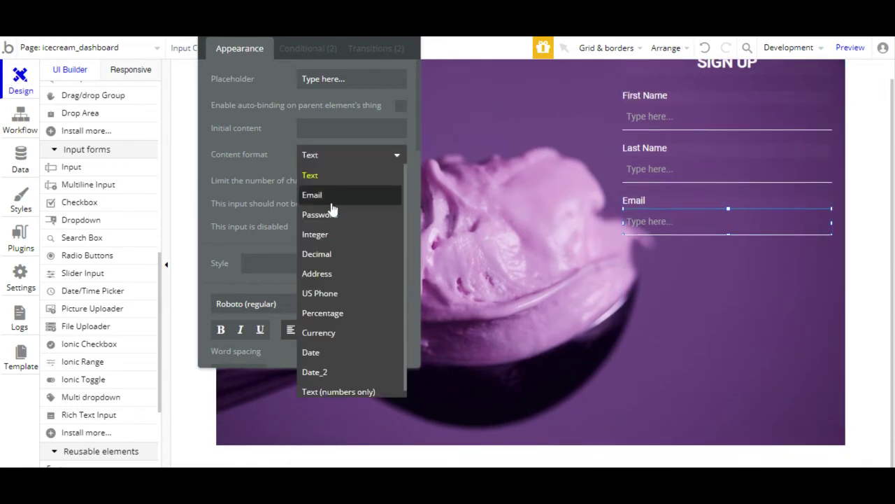
left_click(312, 196)
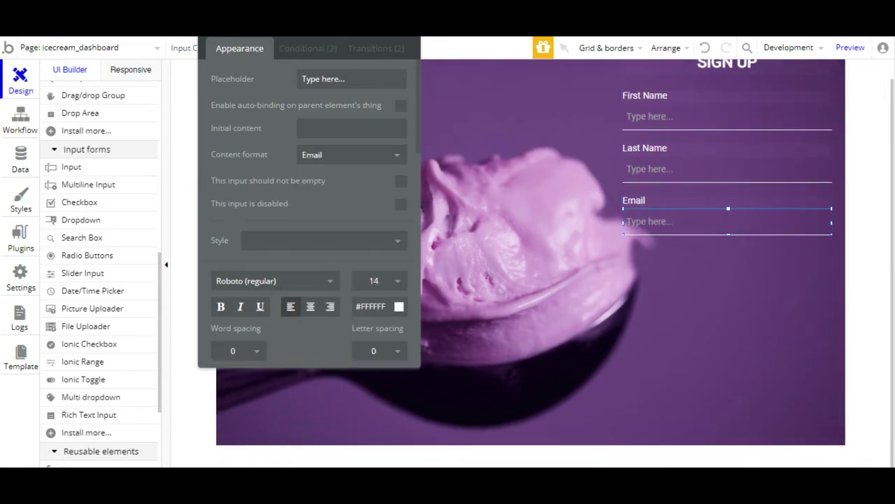
Paste another copy of the First Name field just below the Email field.
left_click(678, 252)
key("ctrl+v")
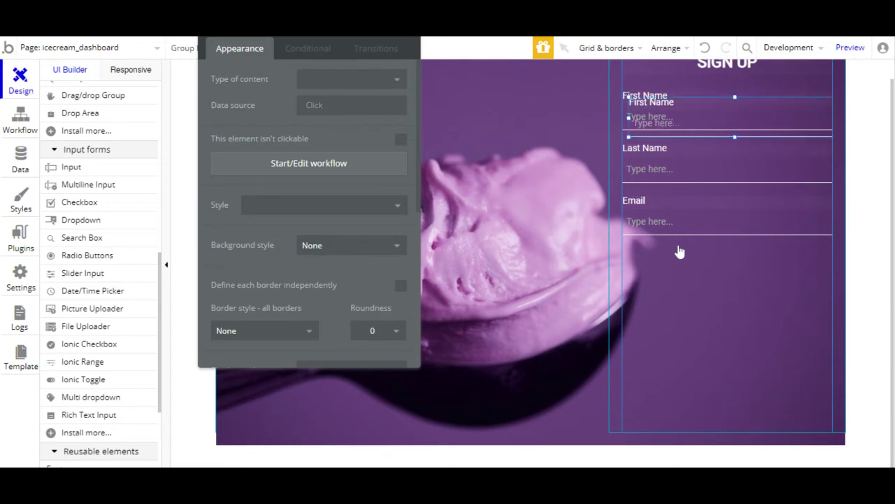
key("Down")
key("Down")
key("Down")
key("Down")
key("Down")
key("Down")
key("Down")
key("Down")
key("Down")
key("Down")
key("Down")
key("Down")
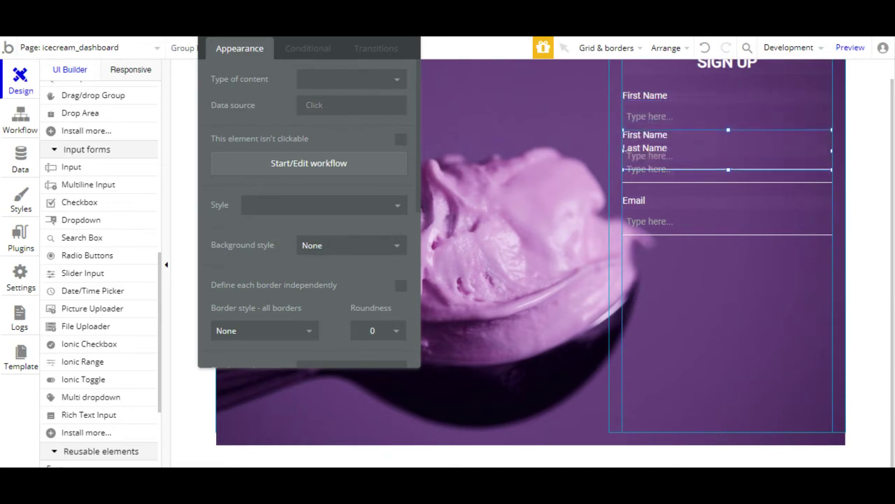
key("Down")
key("Down")
key("Down")
key("Down")
key("Down")
key("Down")
key("Down")
key("Down")
key("Down")
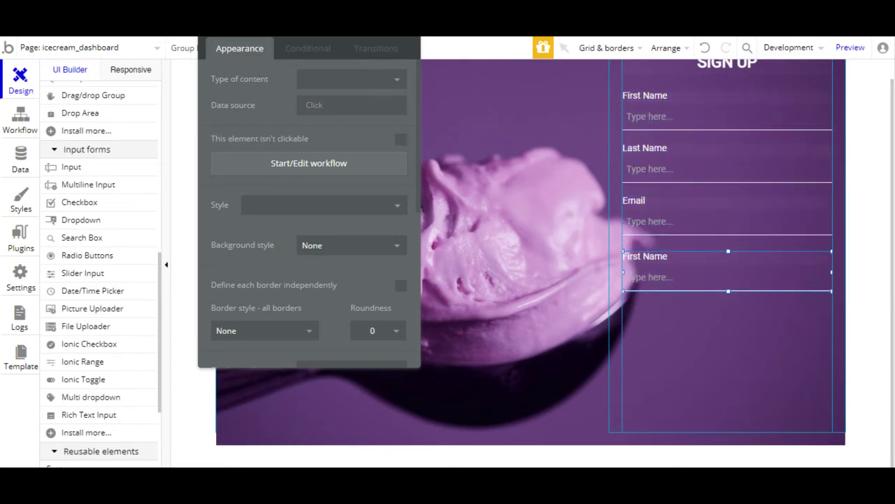
key("Up")
key("Up")
key("Up")
key("Up")
key("Up")
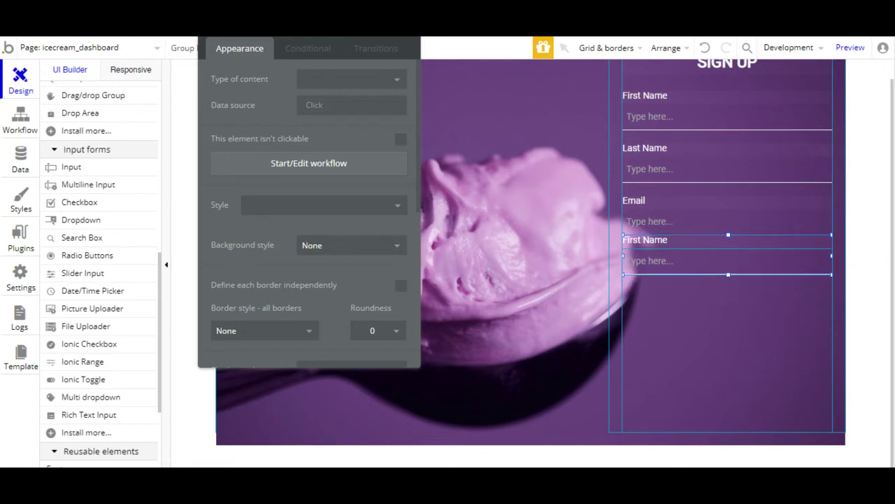
key("Down")
key("Down")
key("Down")
key("Down")
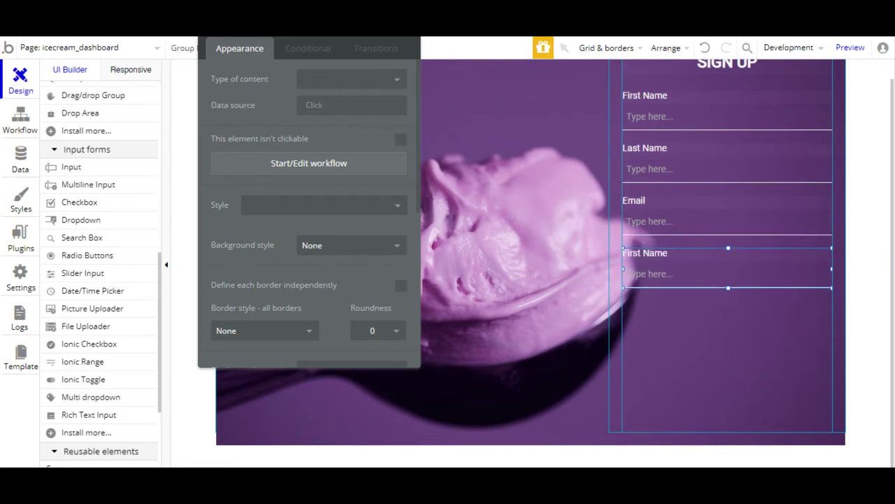
Relabel the copy 'Password' and set its input's content format to Password.
left_click(668, 258)
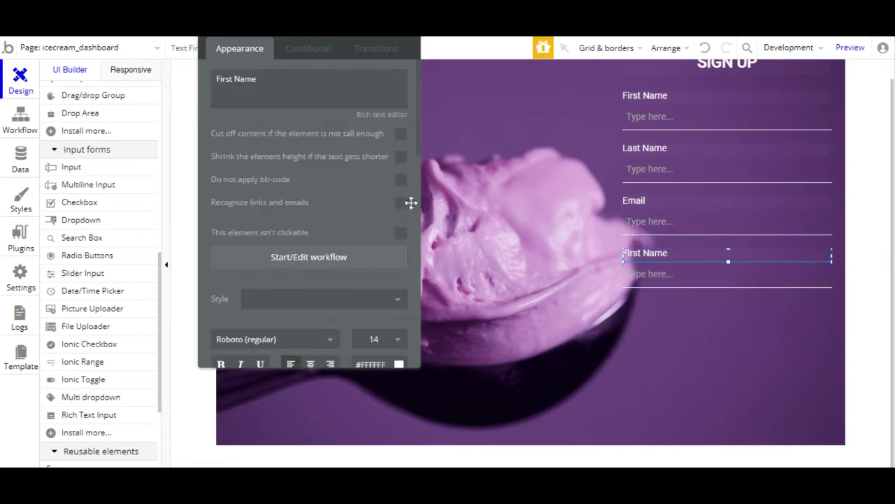
key("ctrl+a")
type("Pa")
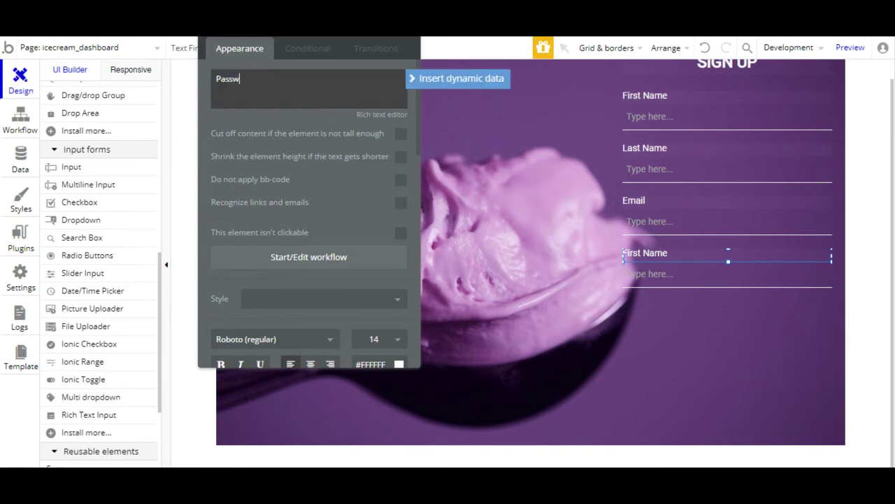
type("ssword")
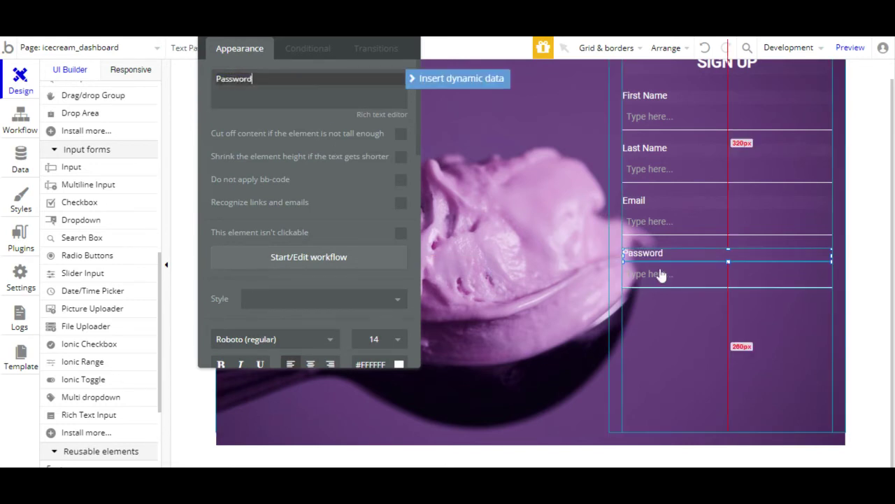
left_click(660, 269)
left_click(347, 154)
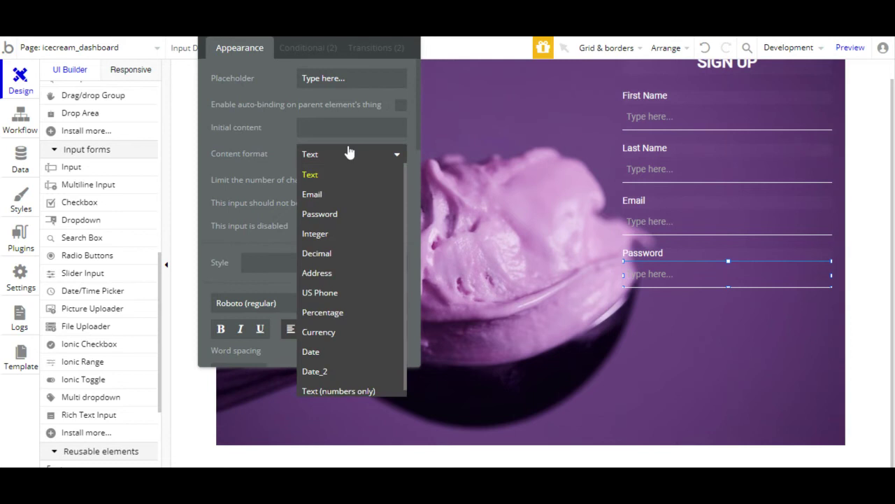
left_click(337, 215)
left_click(706, 304)
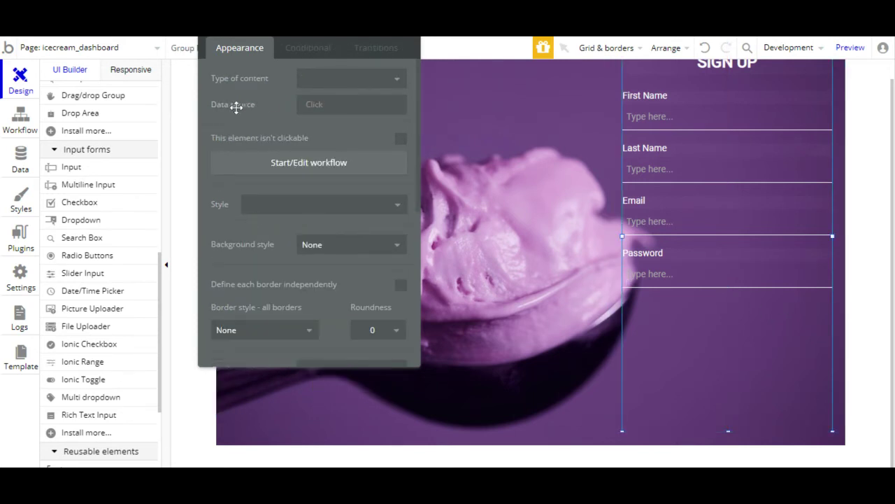
Draw a Button element from Visual elements onto the form beneath the Password field.
left_click(420, 131)
scroll(119, 364, "down", 5)
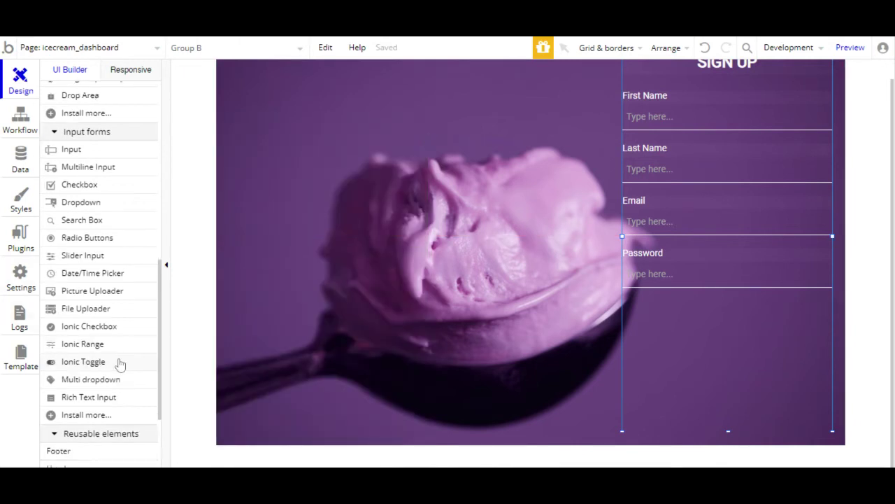
scroll(120, 364, "up", 8)
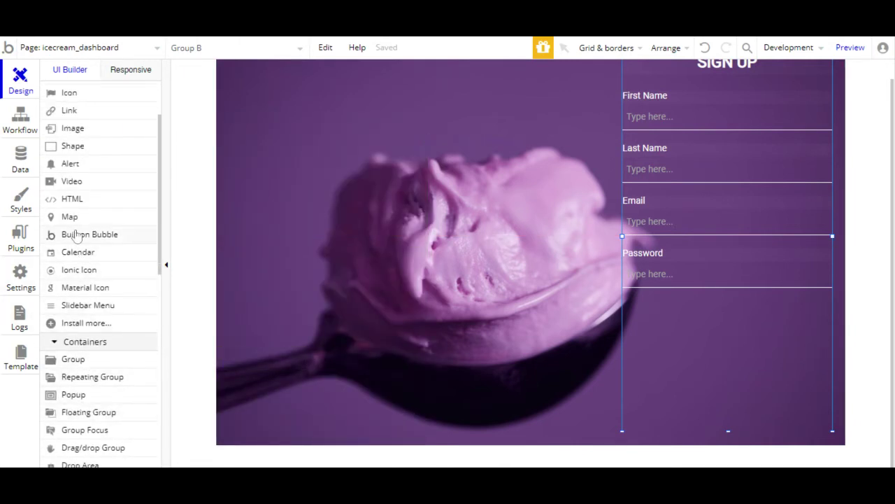
scroll(79, 233, "up", 3)
scroll(100, 311, "down", 2)
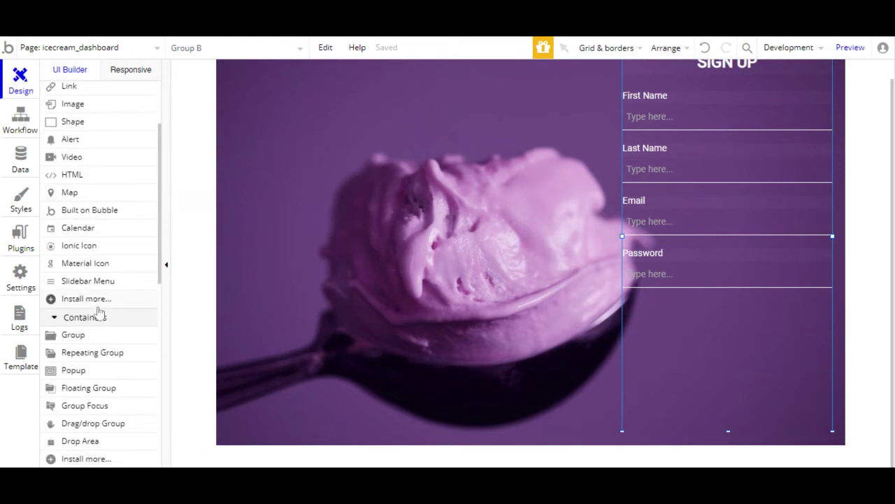
scroll(99, 312, "down", 2)
scroll(99, 311, "up", 4)
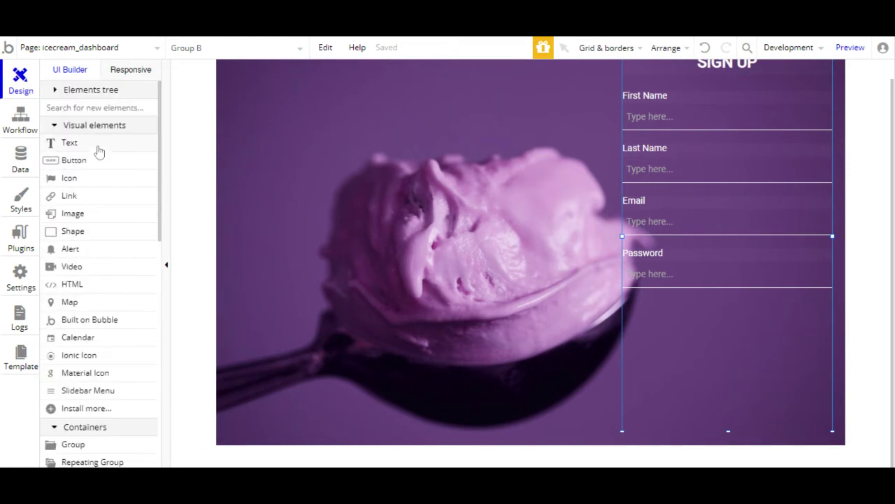
left_click(96, 158)
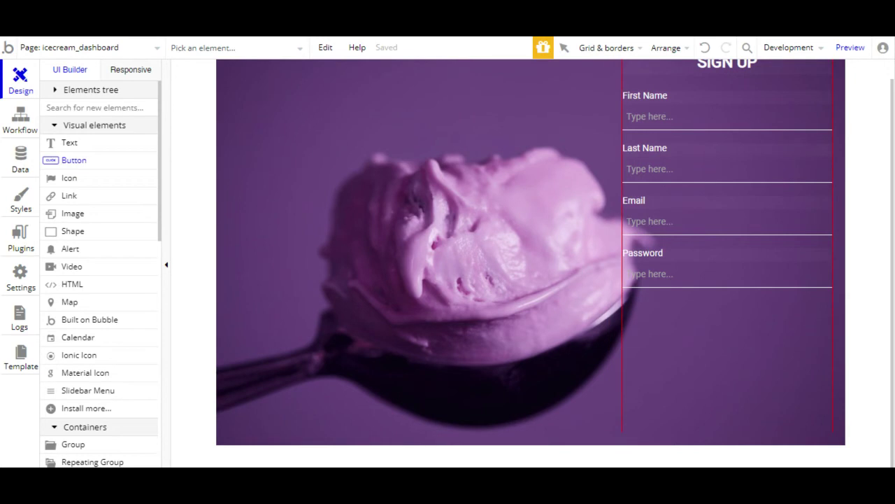
left_click_drag(782, 334, 794, 328)
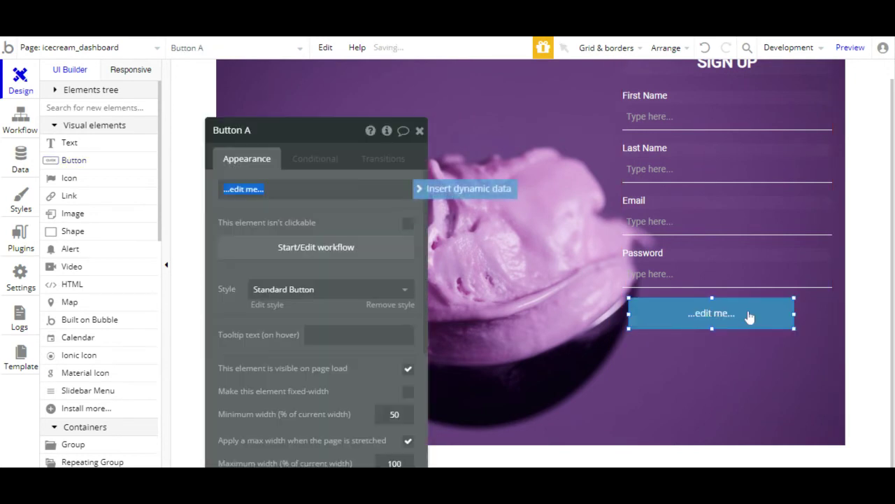
Give Button A a custom style, size 320 × 40, and Y position 400.
left_click(294, 289)
left_click(290, 318)
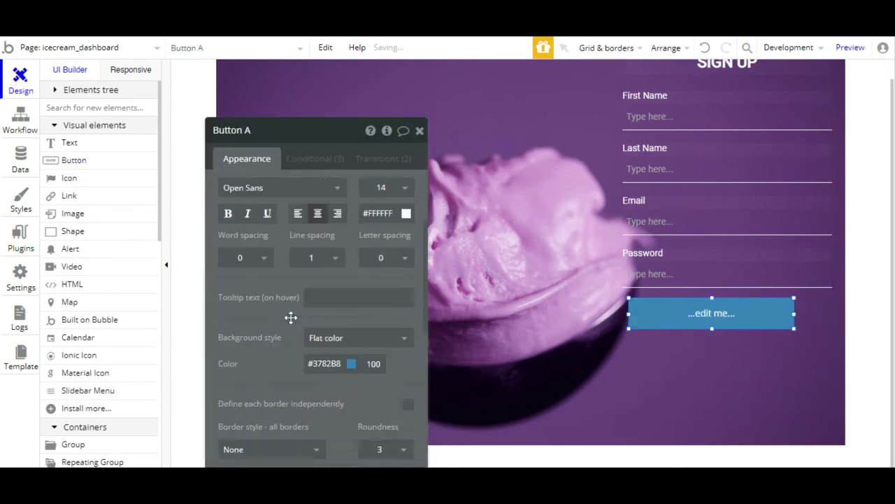
scroll(261, 300, "down", 5)
left_click(297, 293)
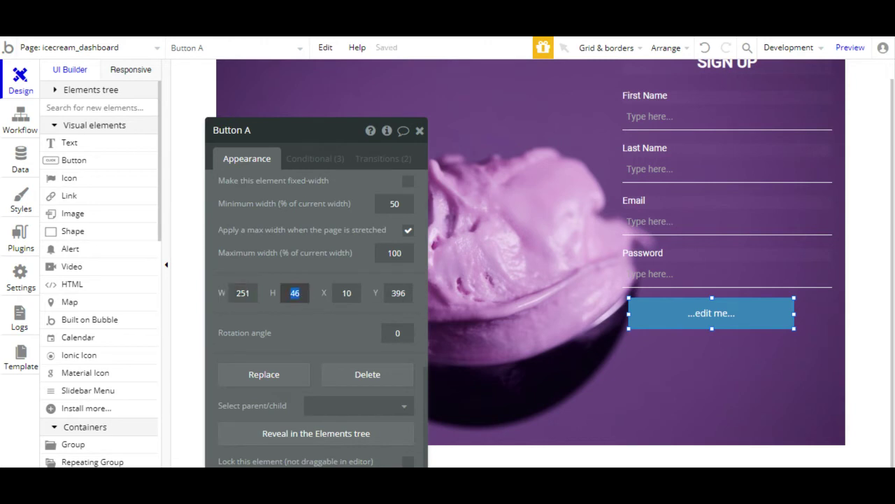
type("40")
left_click(259, 293)
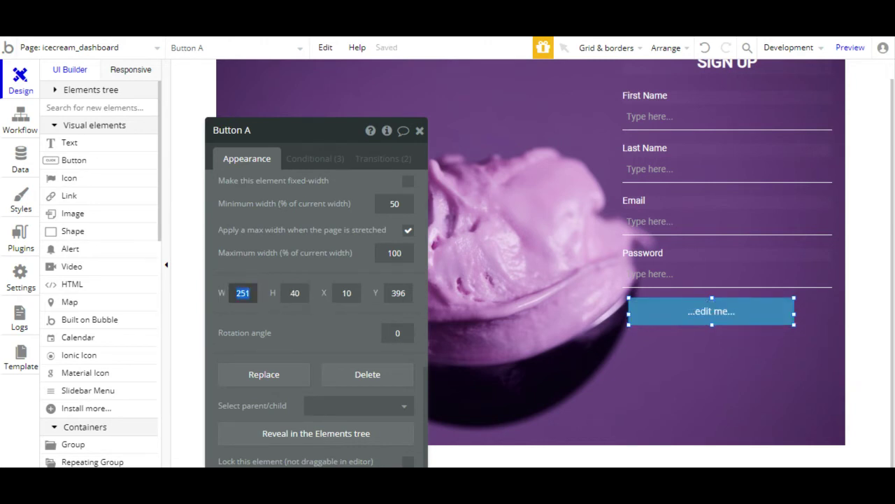
type("320")
left_click(646, 323)
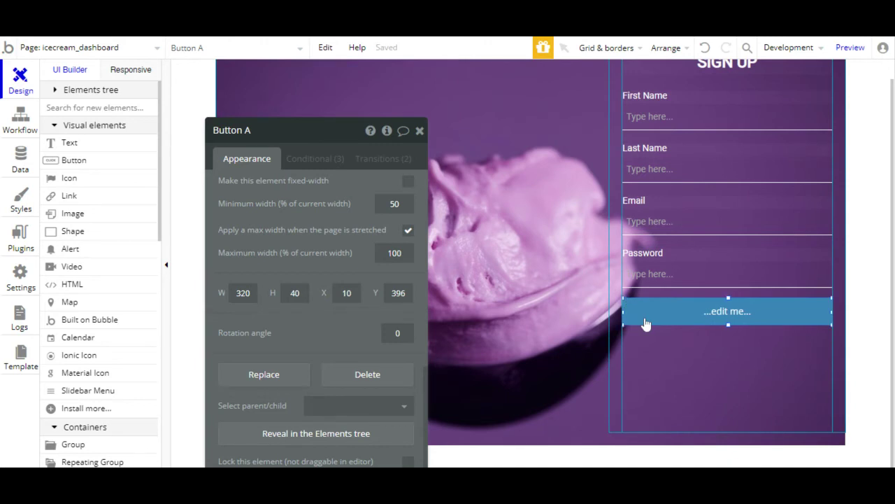
left_click(395, 292)
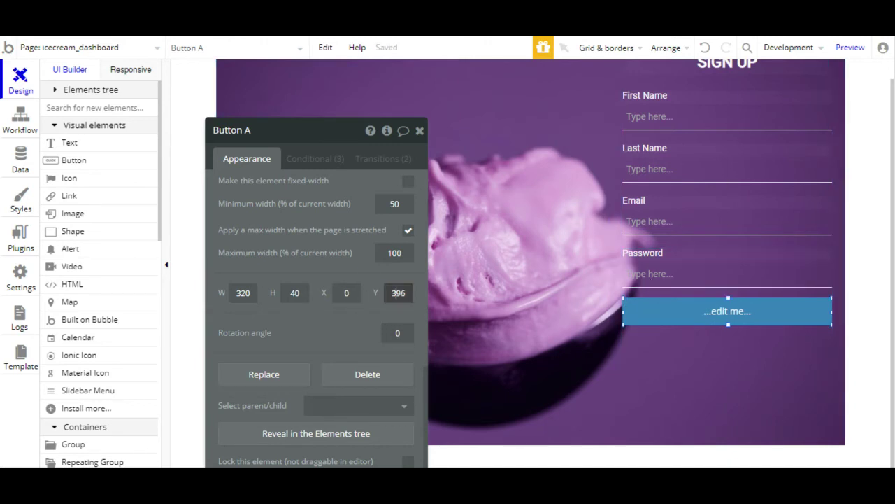
key("Up")
key("Up")
key("Up")
key("Up")
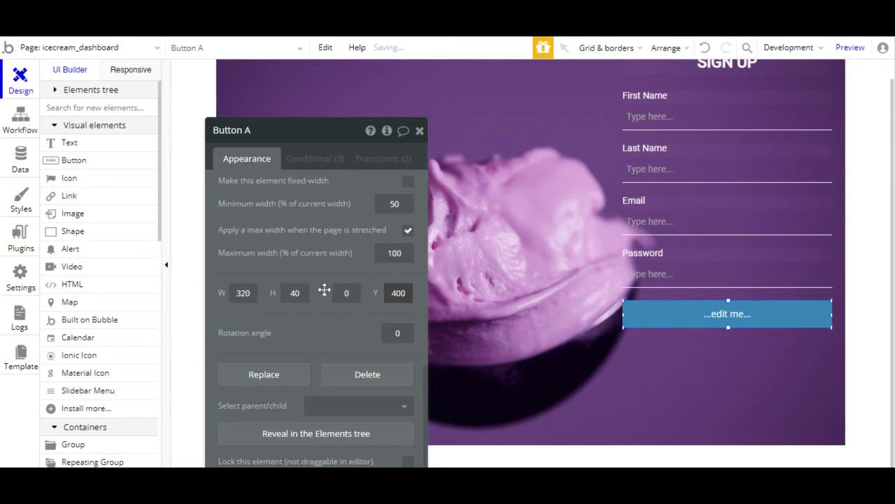
Make the button's background colour white.
scroll(325, 289, "up", 10)
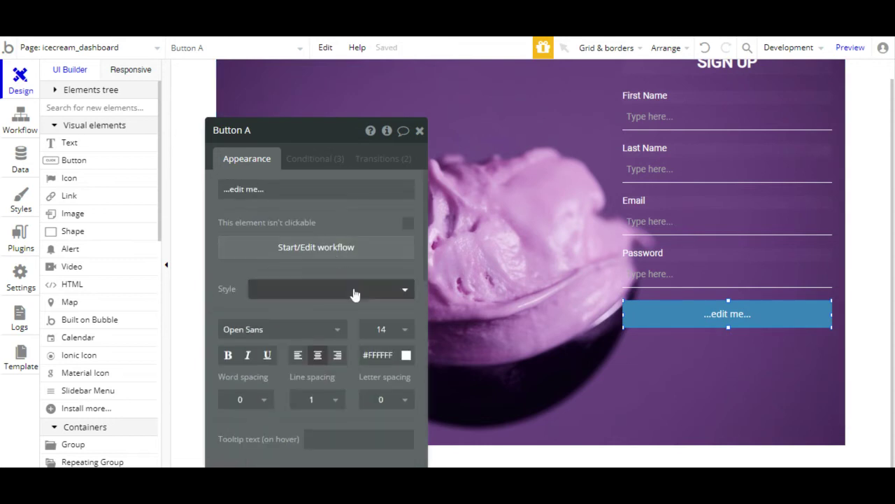
scroll(399, 289, "down", 2)
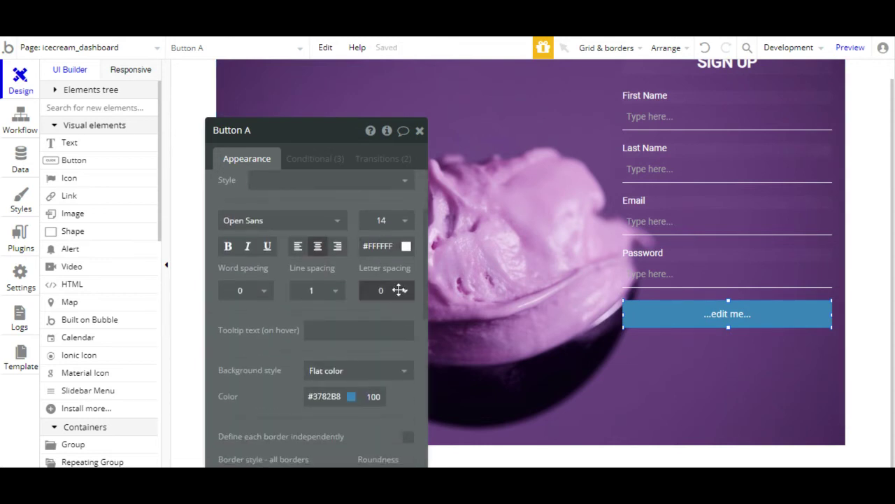
left_click(351, 396)
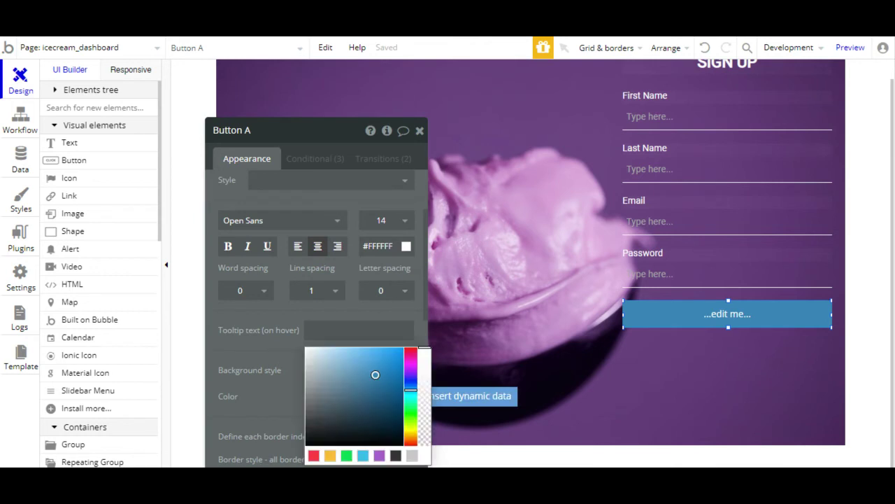
left_click_drag(375, 375, 258, 343)
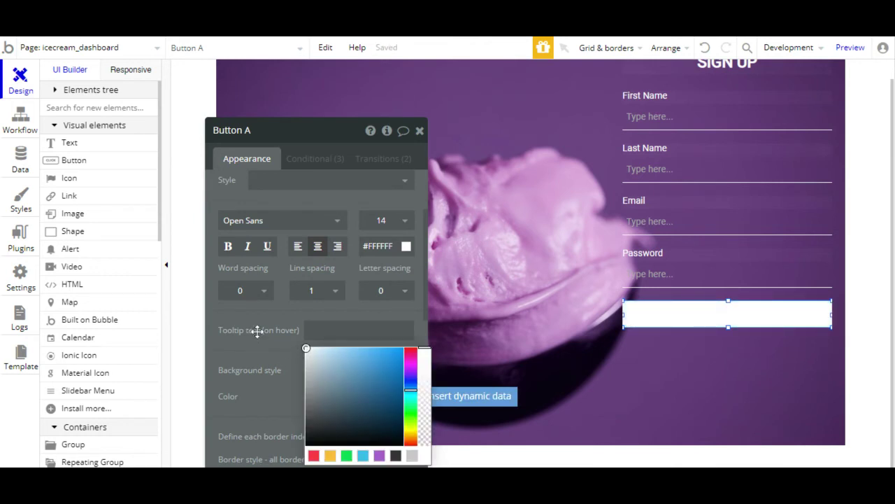
left_click(270, 192)
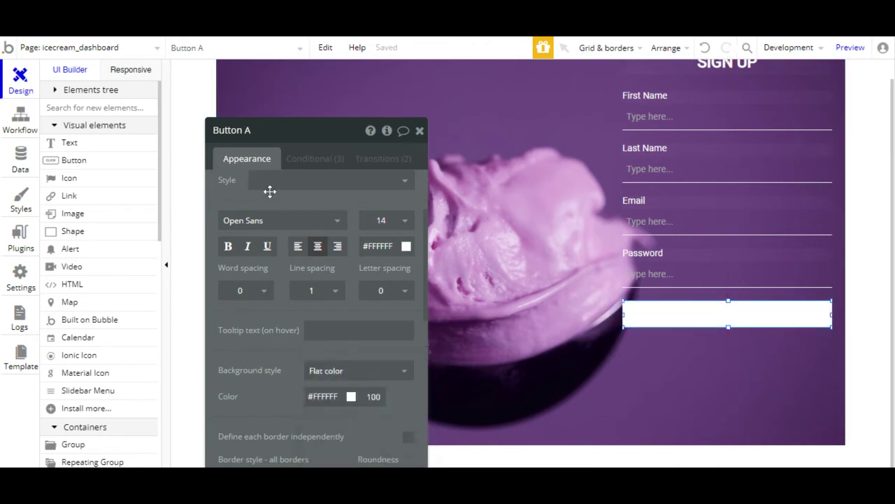
scroll(298, 292, "down", 3)
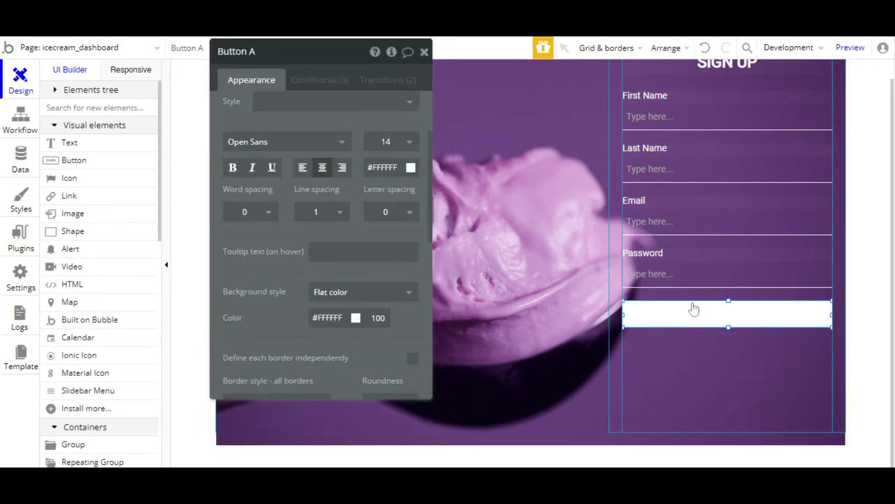
scroll(292, 291, "down", 3)
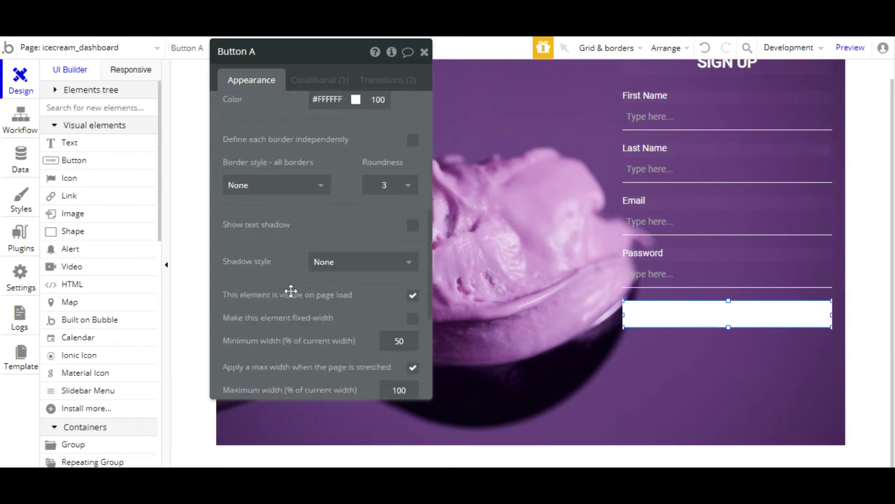
scroll(329, 245, "up", 2)
scroll(338, 243, "down", 2)
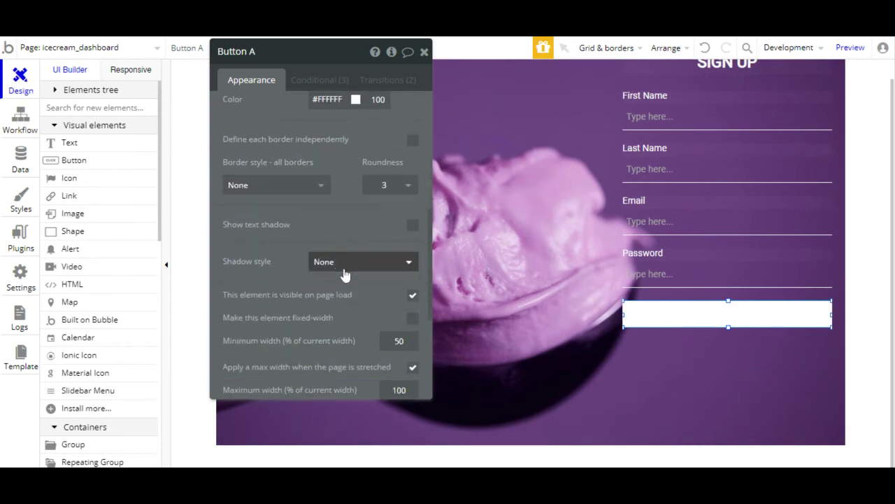
Give the button an Outset shadow with 0 horizontal and vertical offset, white, opacity 50.
left_click(342, 264)
left_click(342, 300)
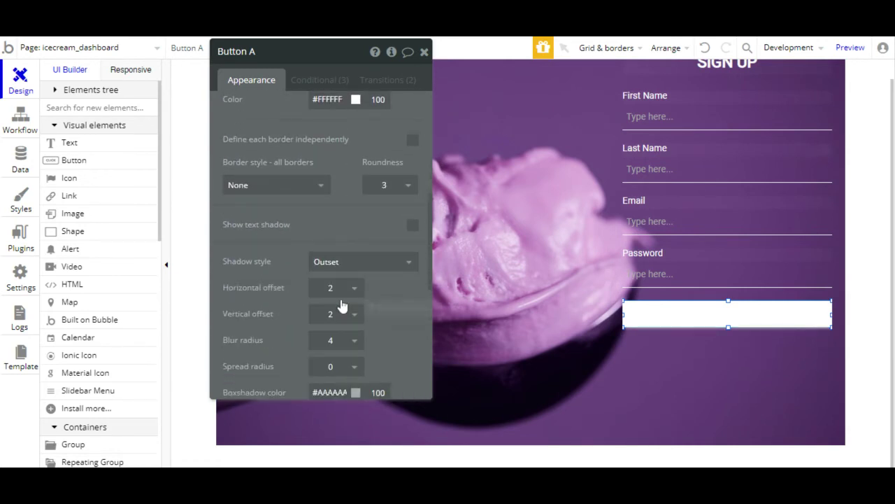
scroll(341, 301, "down", 2)
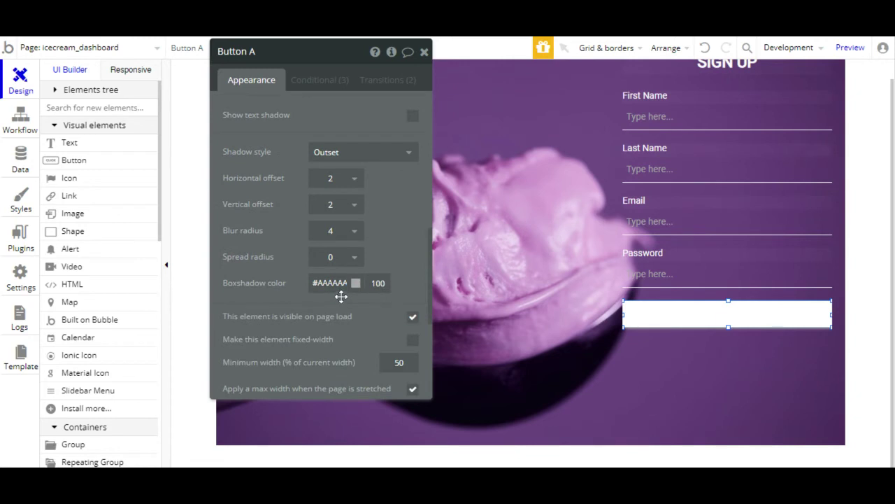
left_click(342, 181)
left_click(334, 296)
left_click(333, 205)
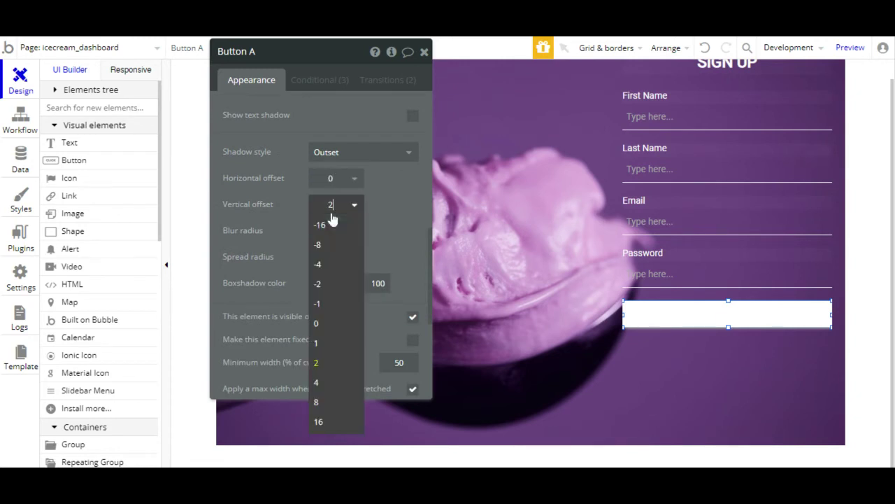
left_click(316, 322)
left_click(329, 283)
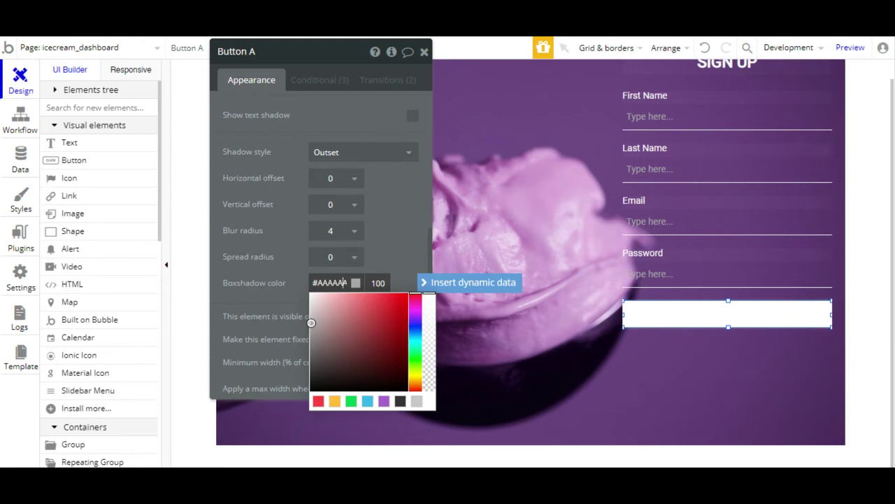
left_click_drag(311, 323, 291, 290)
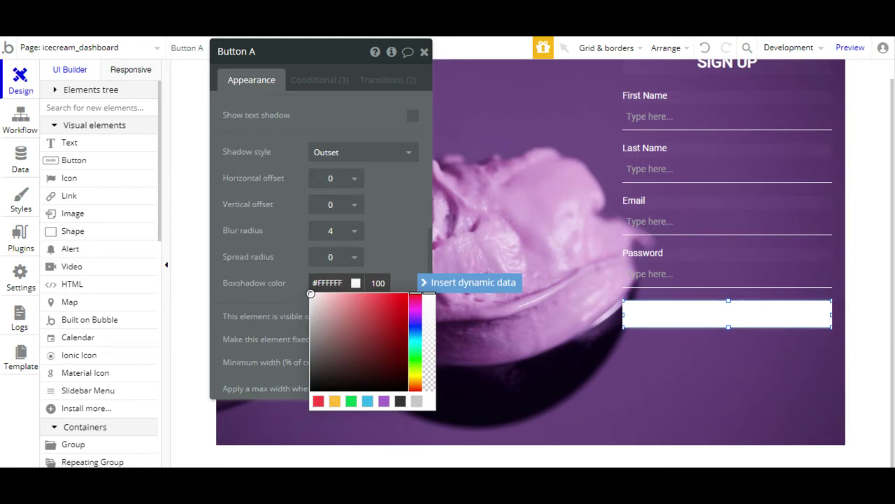
key("Tab")
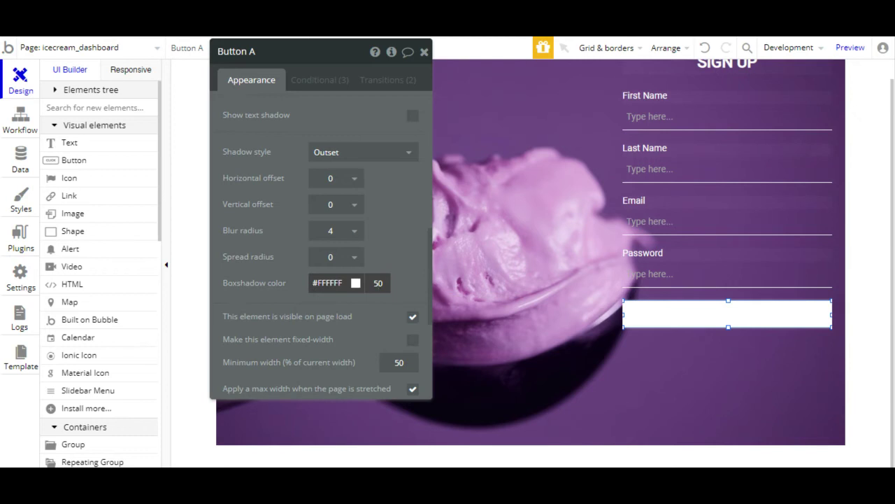
left_click(284, 282)
scroll(293, 287, "up", 5)
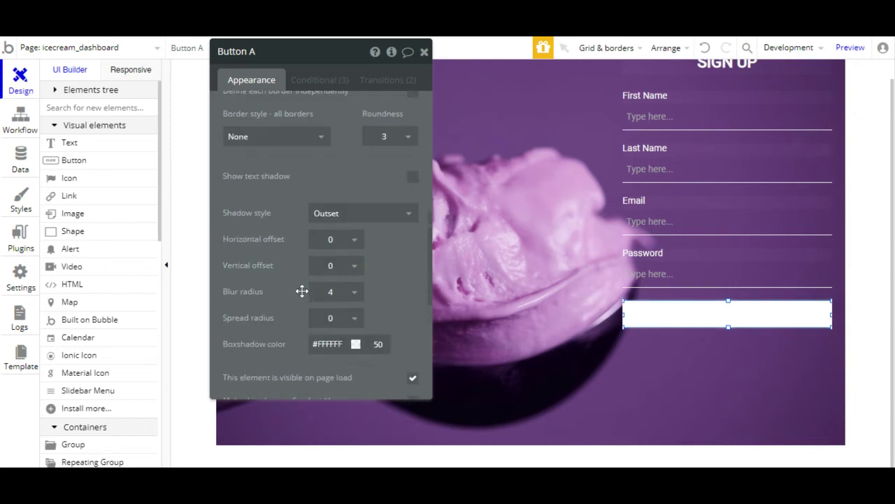
left_click(367, 278)
Make the button text bold purple (#AA66CC) and change its label to 'Sign Up'.
left_click(439, 395)
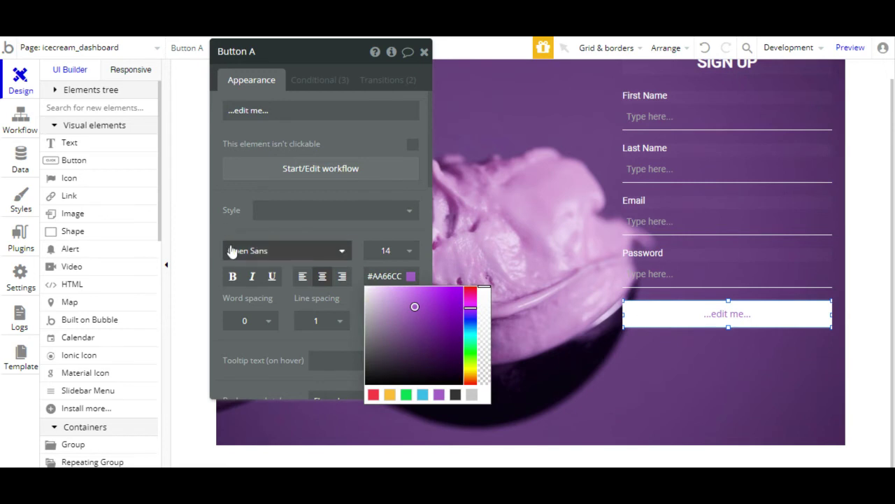
left_click(233, 277)
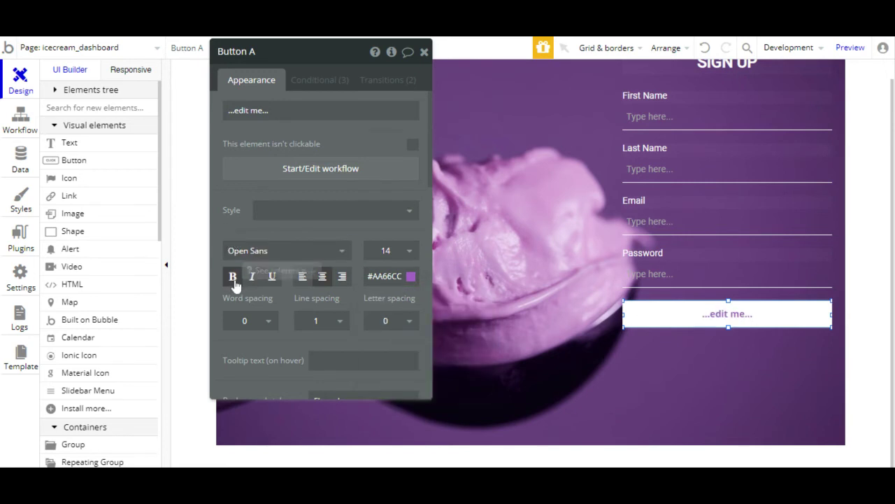
left_click(283, 114)
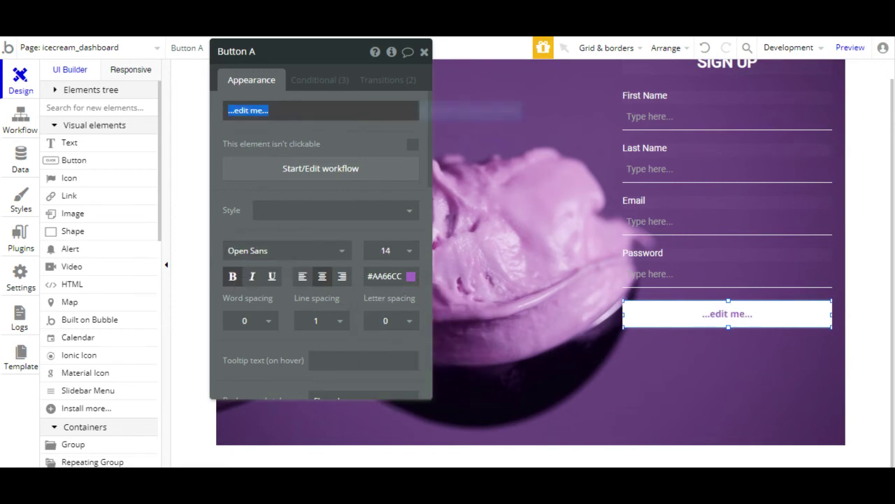
type("Sign Up")
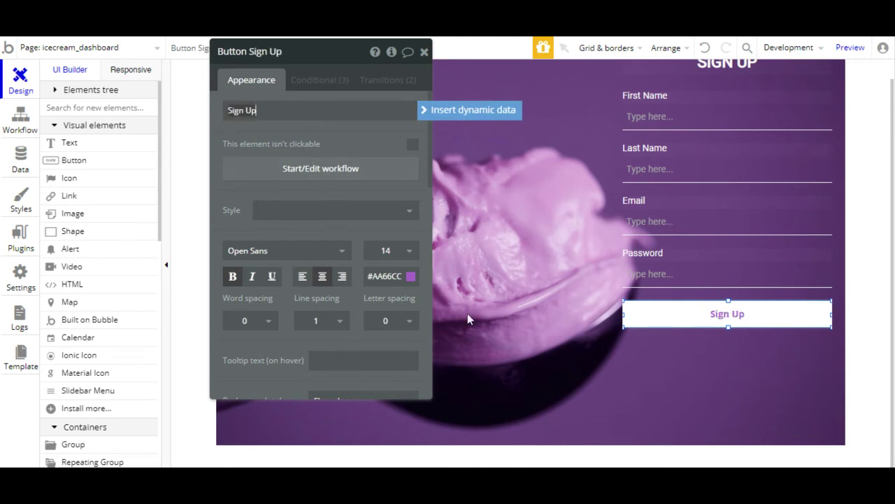
left_click(519, 316)
Reselect the Sign Up button and bring up its 'Button Sign Up is clicked' workflow event.
left_click(510, 316)
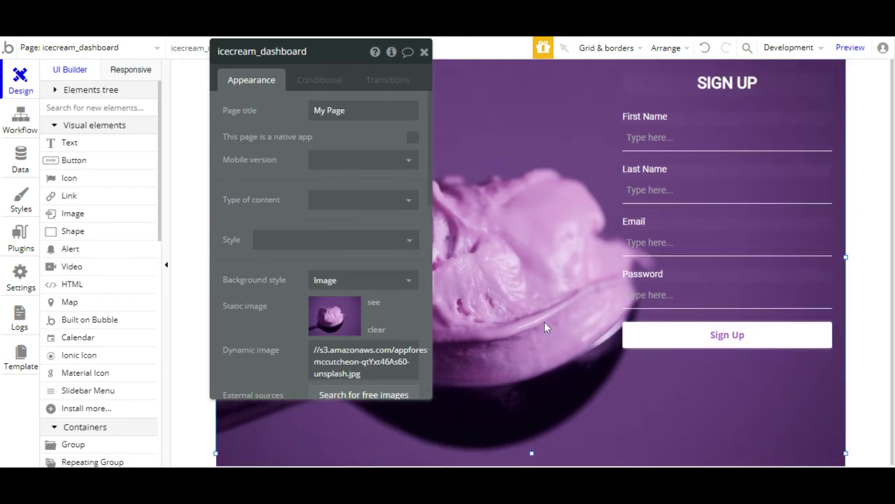
left_click(741, 315)
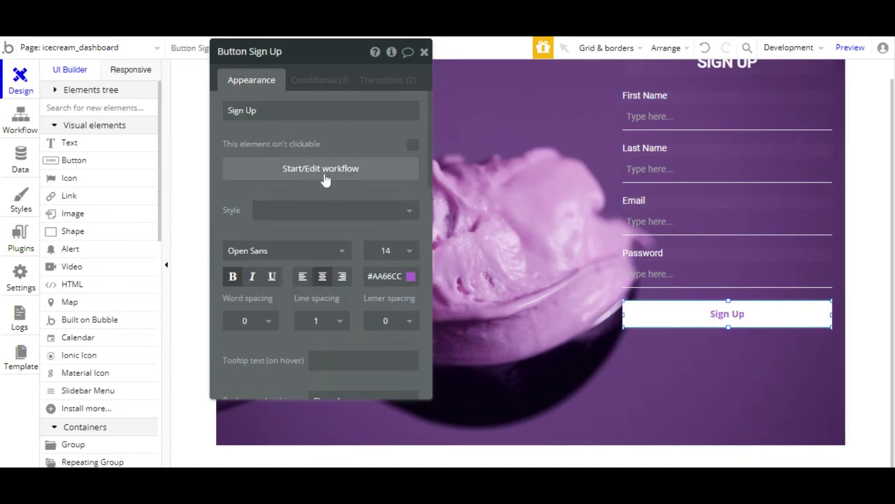
left_click(326, 175)
left_click(82, 143)
Add the Account > 'Sign the user up' action to the Sign Up click event.
left_click(103, 212)
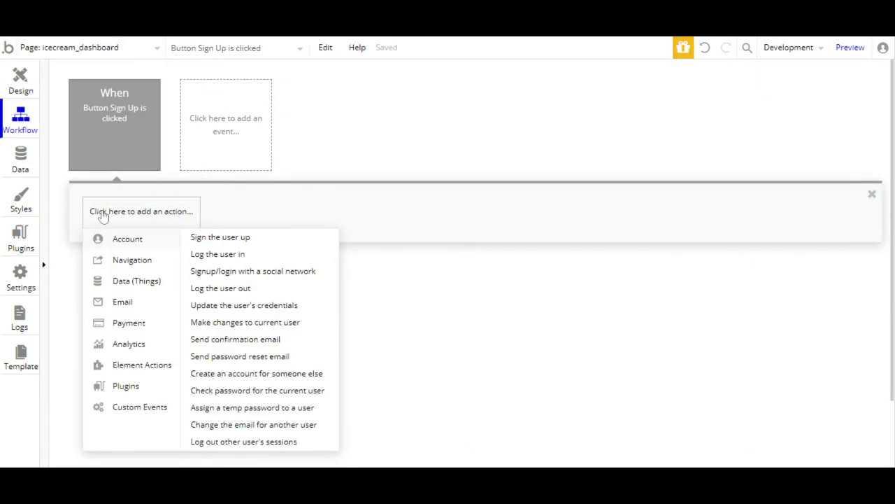
left_click(226, 247)
left_click(350, 83)
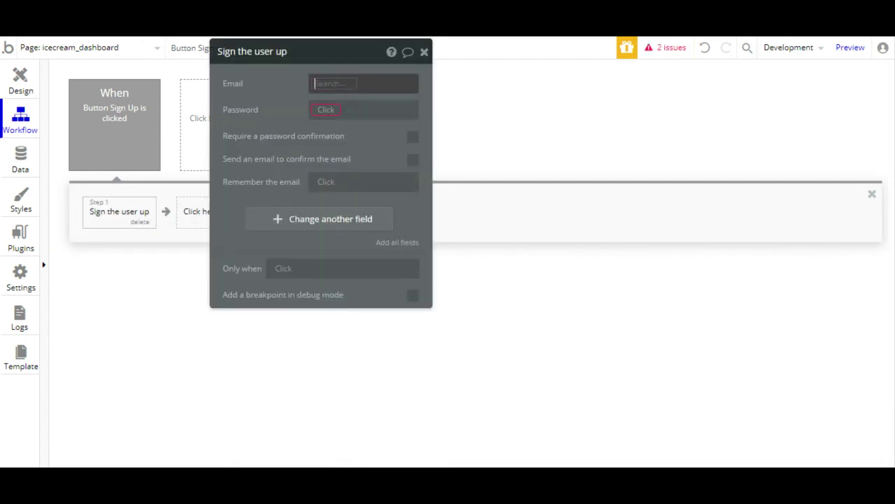
Check the Email input's name in Design, then select the First Name input.
left_click(15, 83)
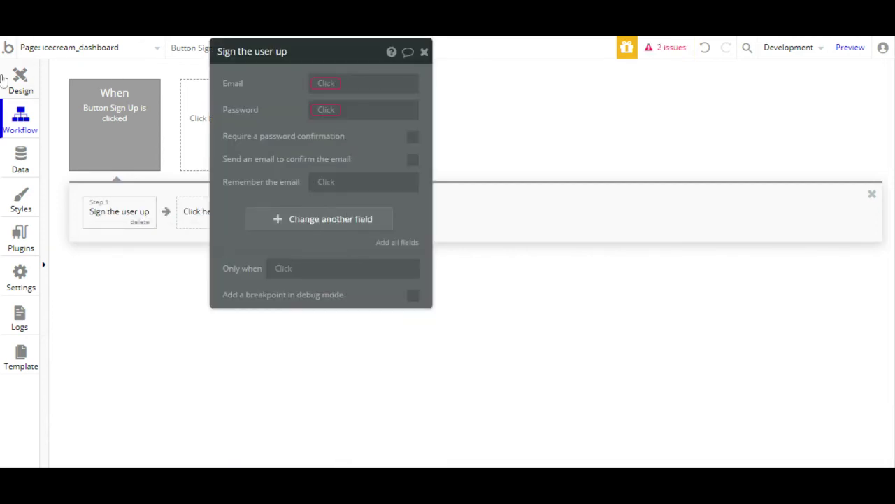
left_click(676, 221)
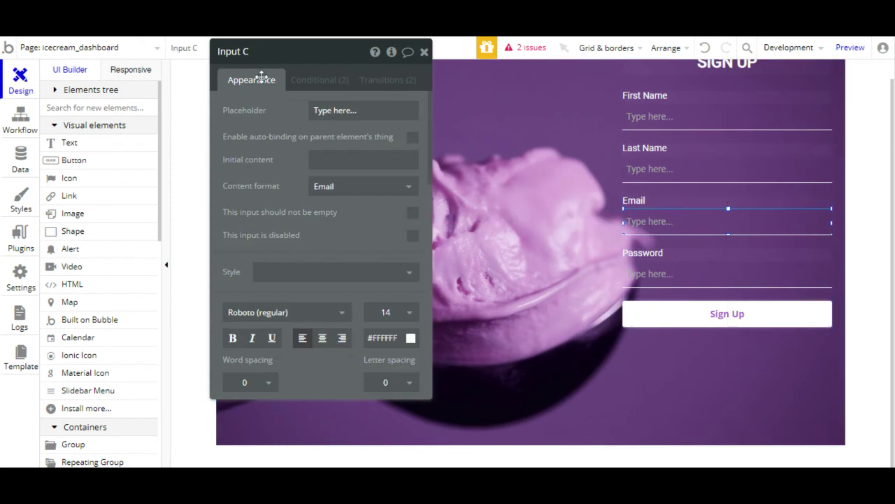
key("ctrl+a")
left_click(21, 120)
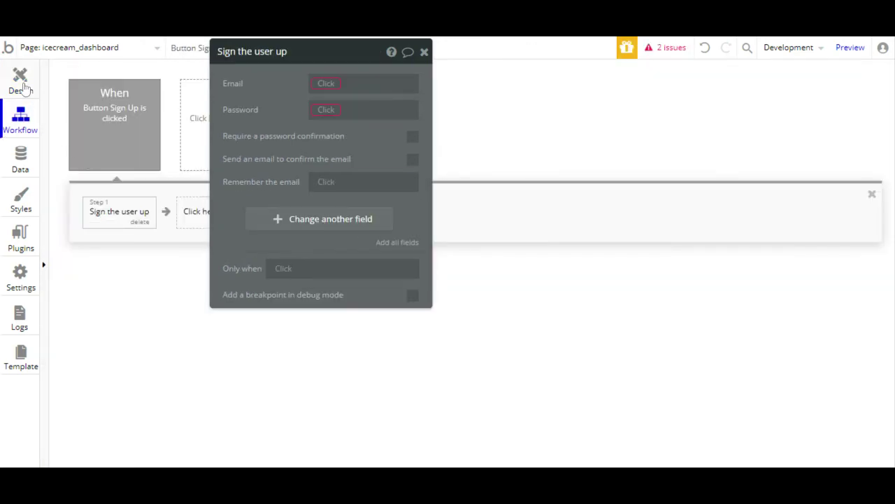
left_click(21, 80)
left_click(691, 125)
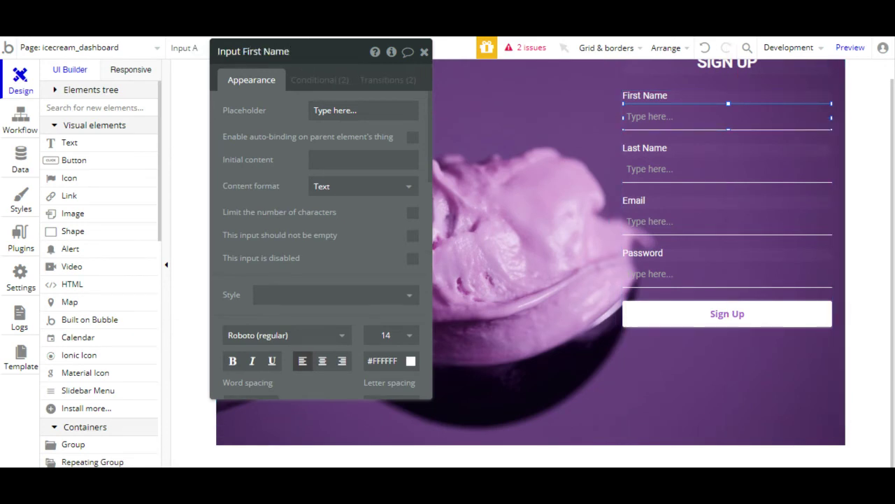
Delete the Sign Up button's three conditions: hover, pressed and the remaining one.
left_click(321, 80)
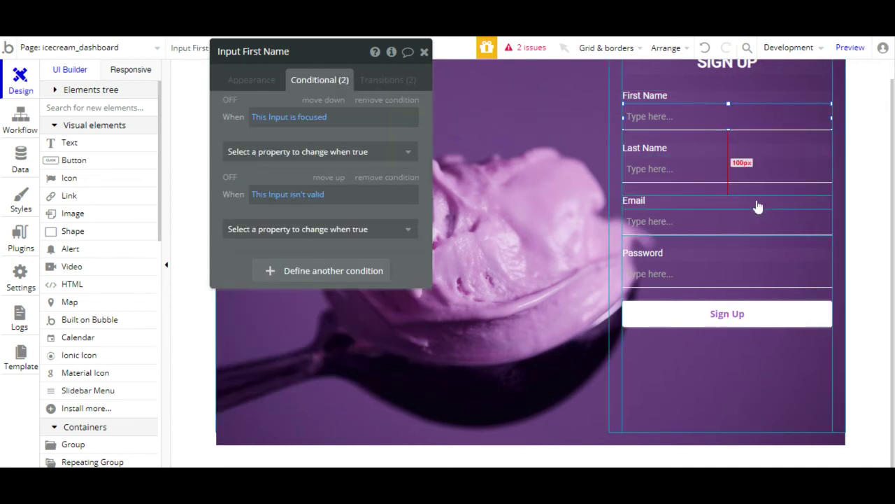
left_click(689, 170)
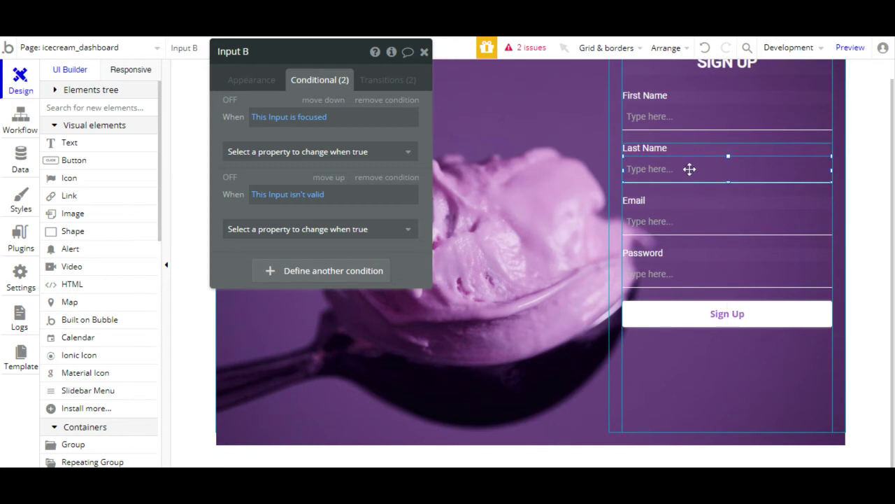
left_click(695, 223)
left_click(673, 280)
left_click(697, 313)
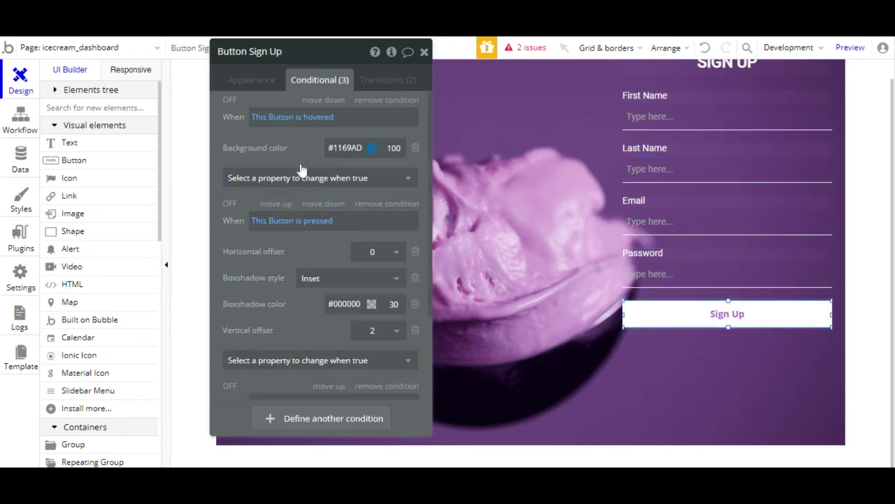
left_click(386, 100)
left_click(386, 100)
left_click(386, 100)
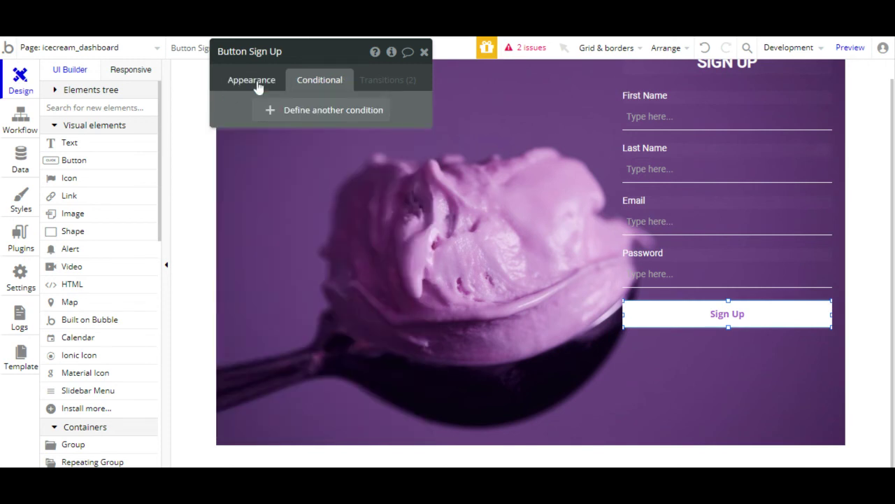
left_click(256, 84)
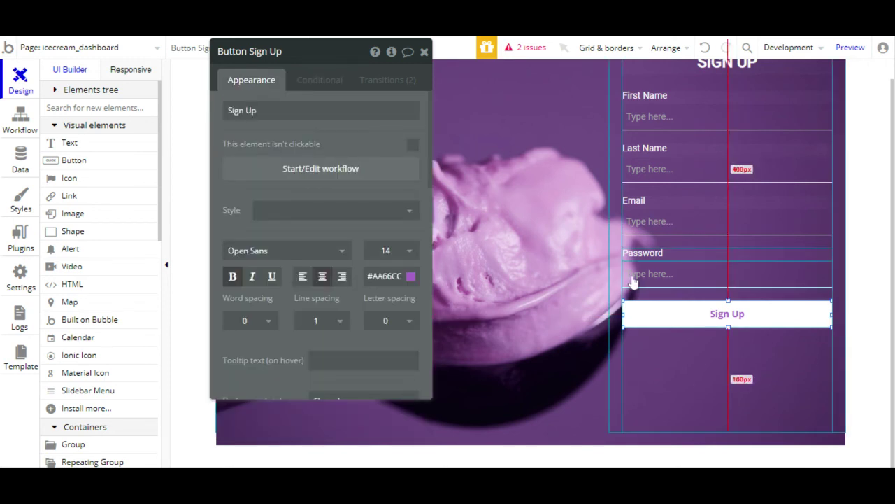
Delete the Password input's focus and invalid-input conditions.
left_click(632, 281)
left_click(320, 80)
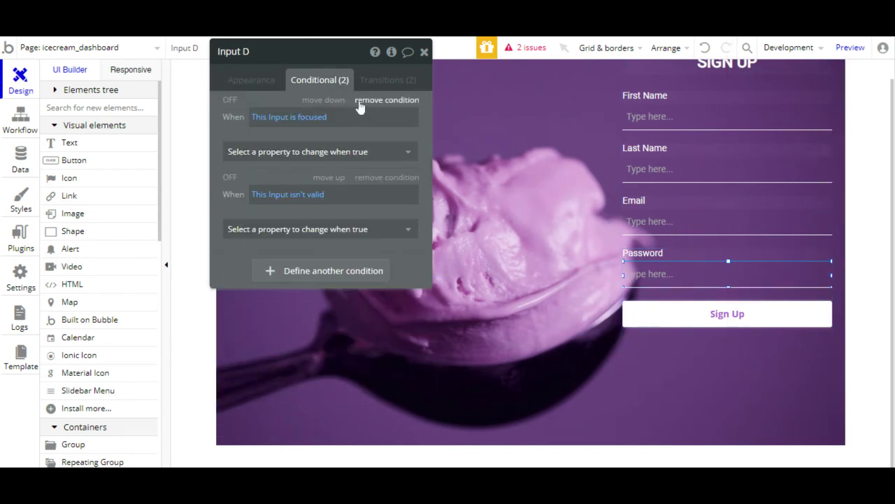
left_click(386, 100)
left_click(386, 100)
left_click(251, 80)
left_click(670, 120)
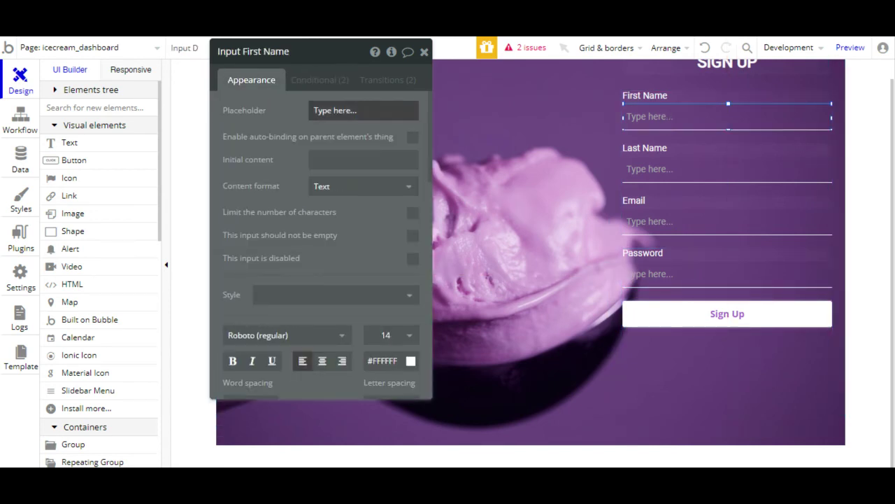
Rename the last three inputs to 'Input Last Name', 'Input Email' and 'Input Password'.
left_click(695, 175)
left_click(263, 62)
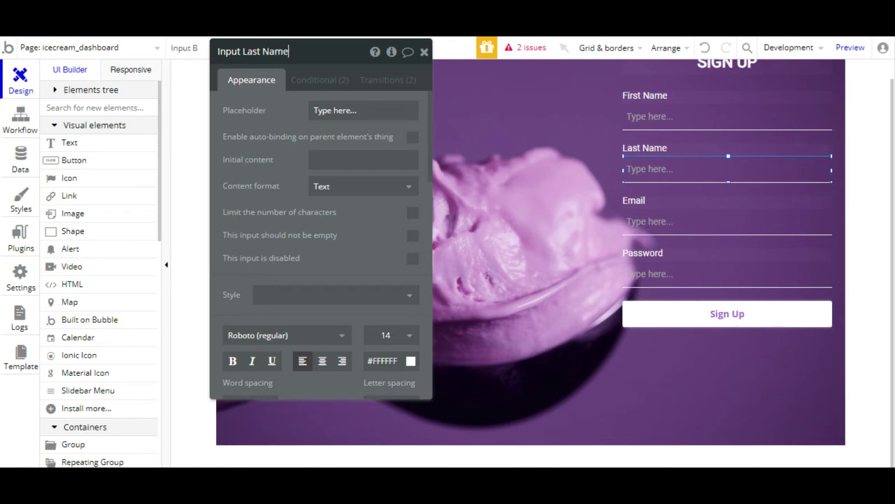
left_click(649, 219)
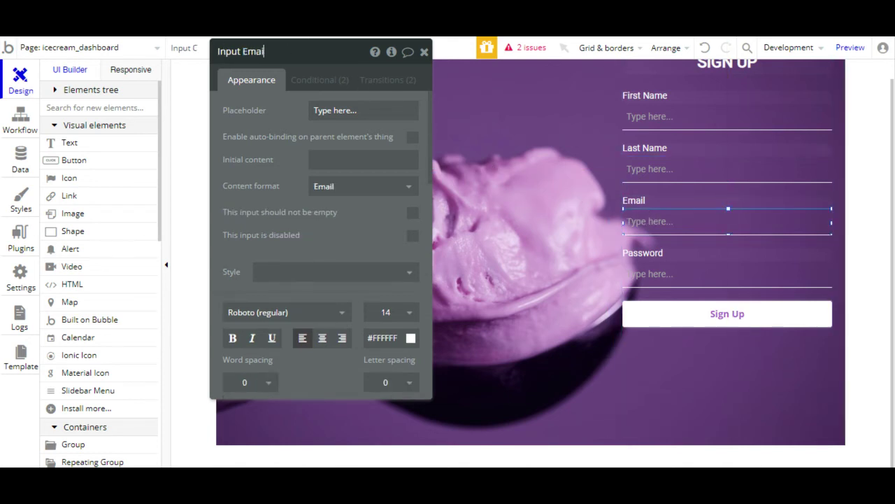
left_click(679, 281)
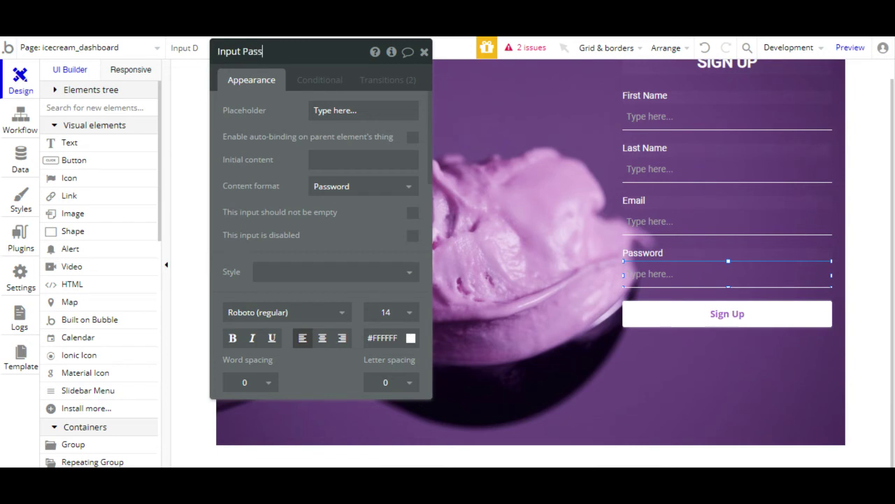
key("Return")
Set the sign-up Email and Password to Input Email's and Input Password's values.
left_click(16, 131)
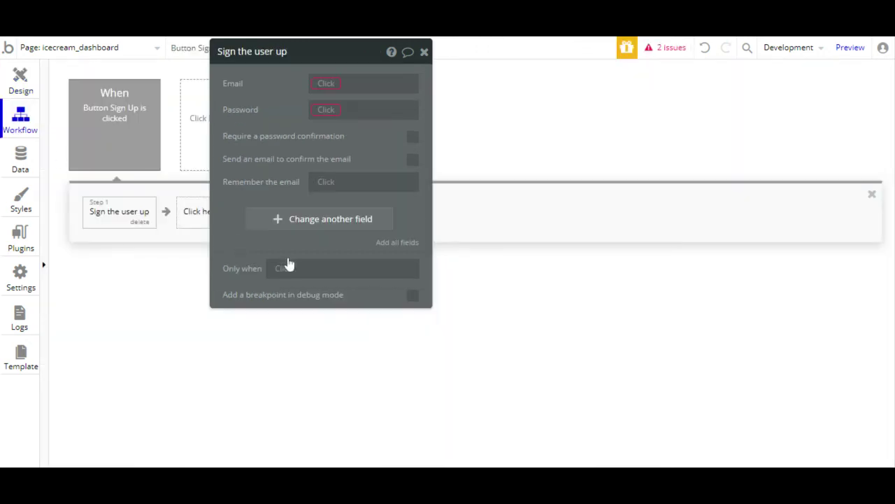
left_click(333, 88)
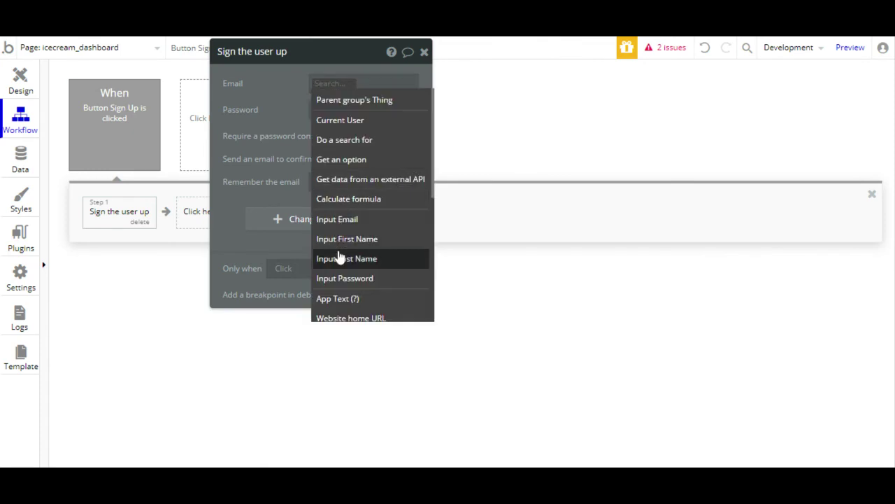
left_click(337, 219)
left_click(390, 102)
left_click(326, 109)
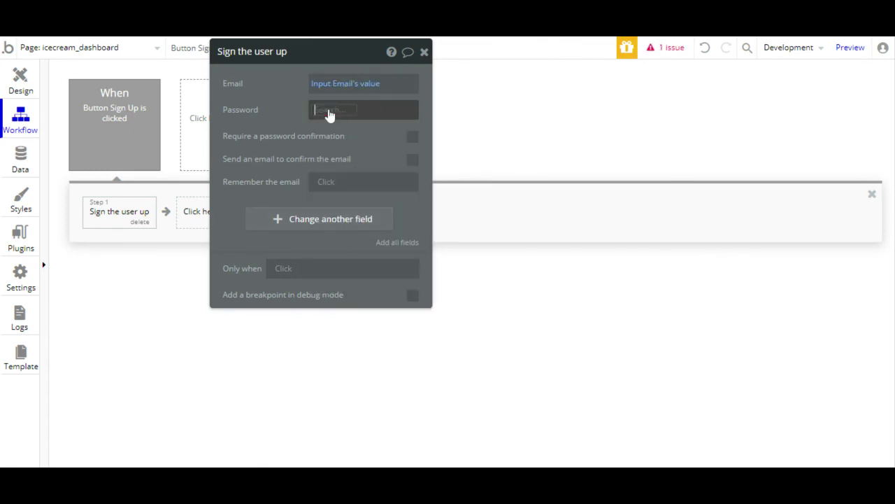
left_click(358, 304)
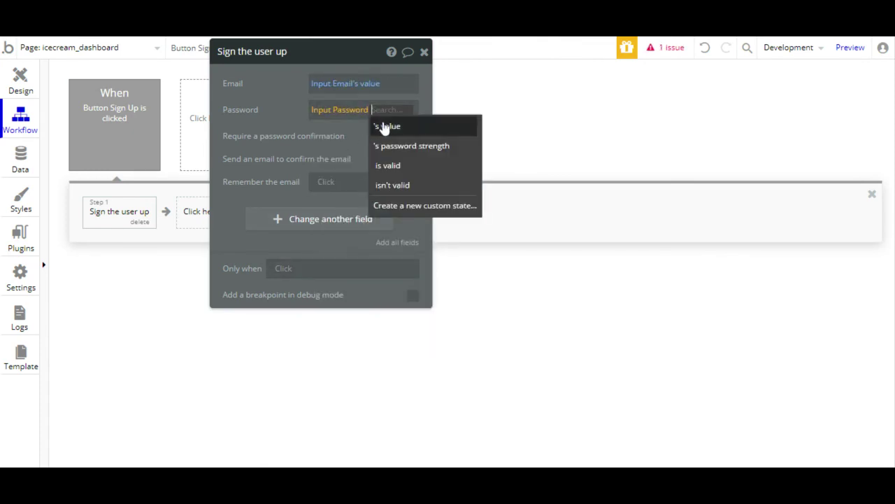
left_click(382, 124)
Add a name field set to Input First Name's value with :capitalized words.
left_click(296, 222)
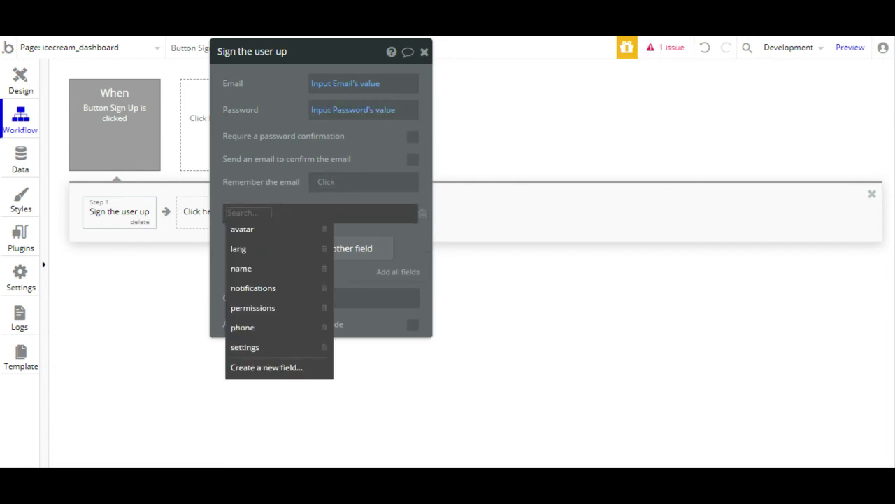
left_click(263, 270)
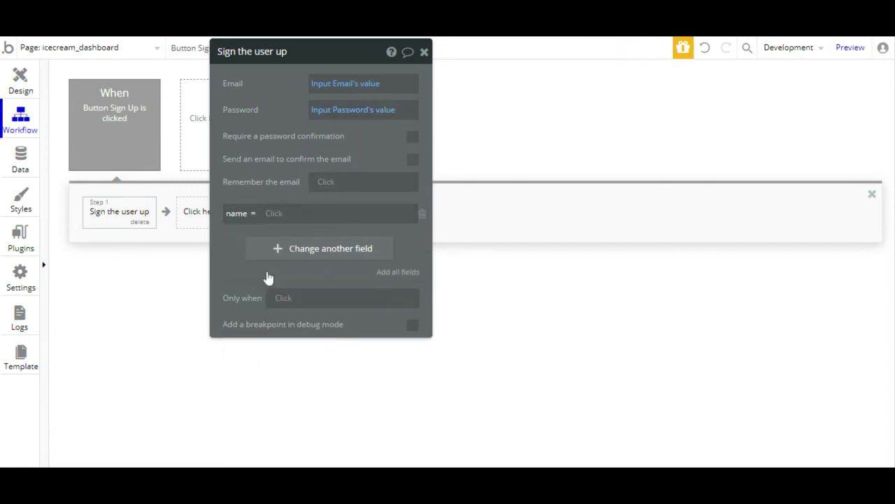
left_click(275, 213)
type("F")
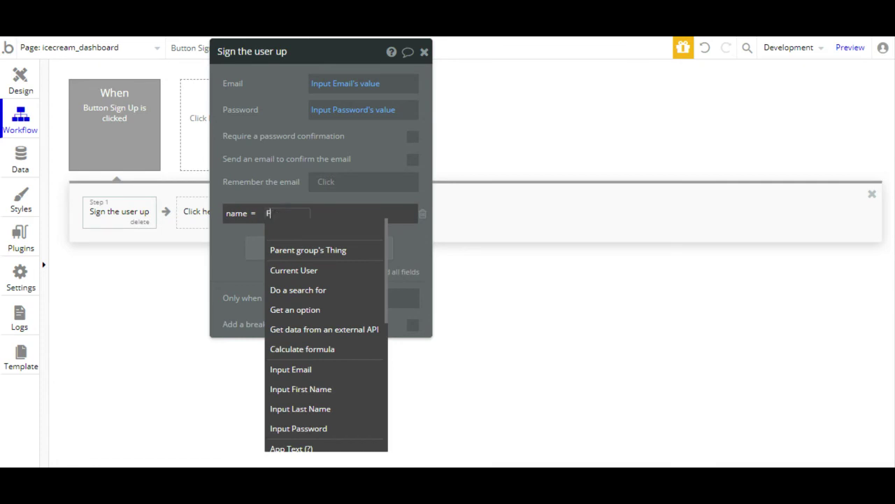
type("irs")
left_click(310, 250)
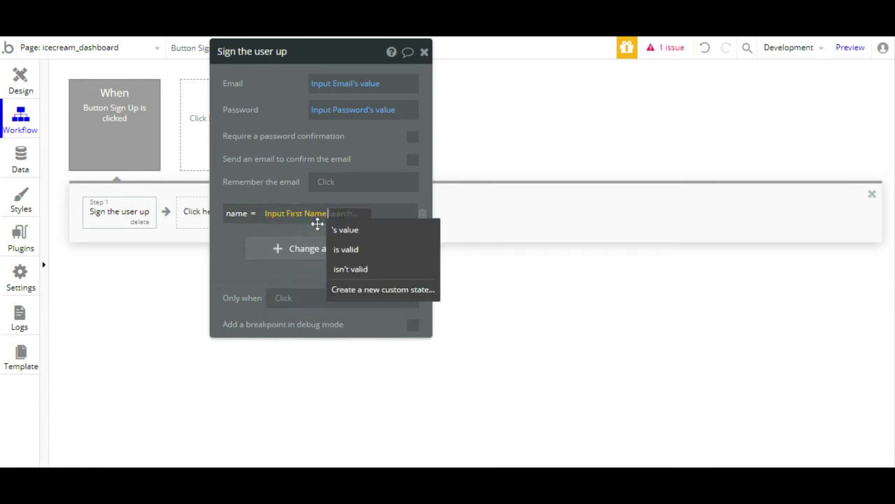
left_click(347, 232)
left_click(364, 213)
type("ca")
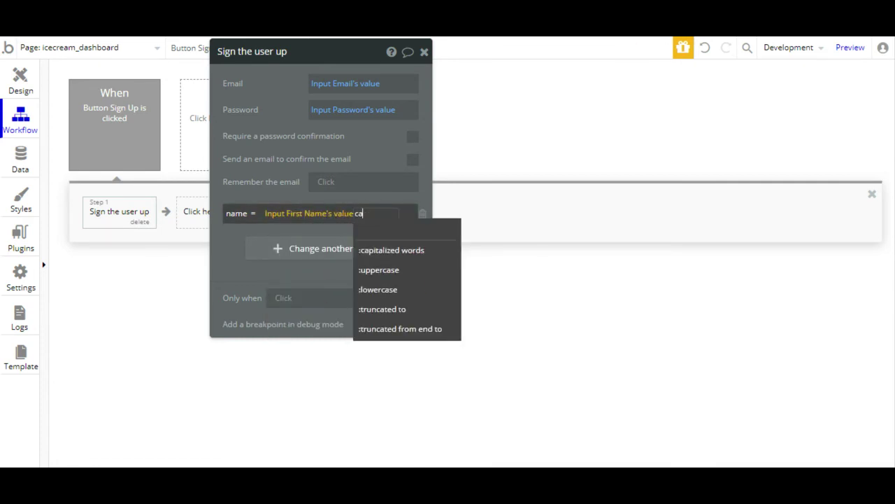
left_click(381, 247)
Append Input Last Name's value with :capitalized words to the name.
left_click(381, 233)
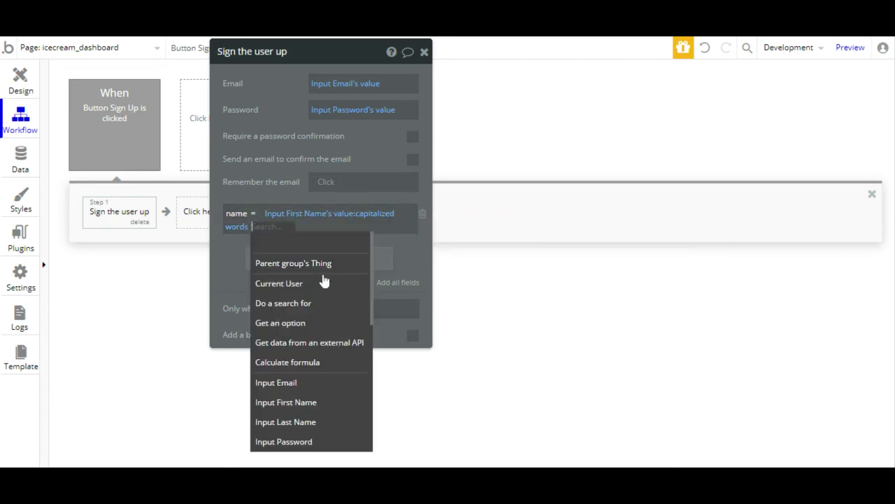
type("last")
left_click(322, 264)
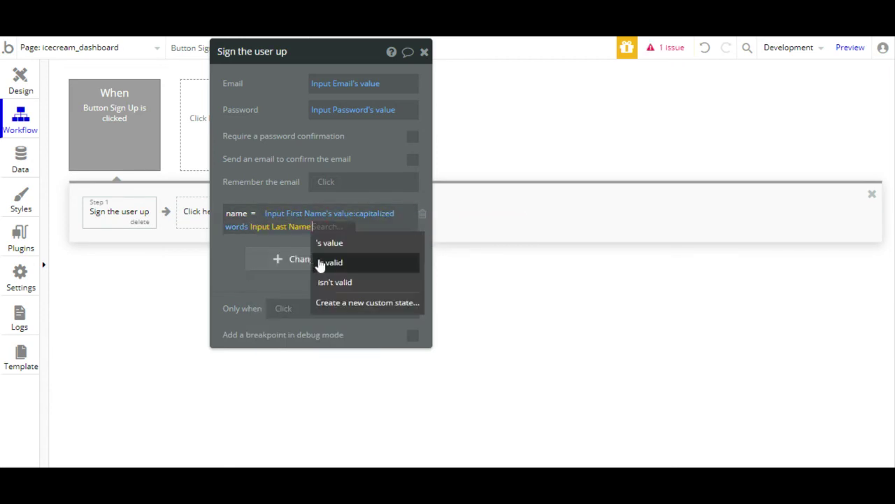
left_click(332, 244)
left_click(350, 226)
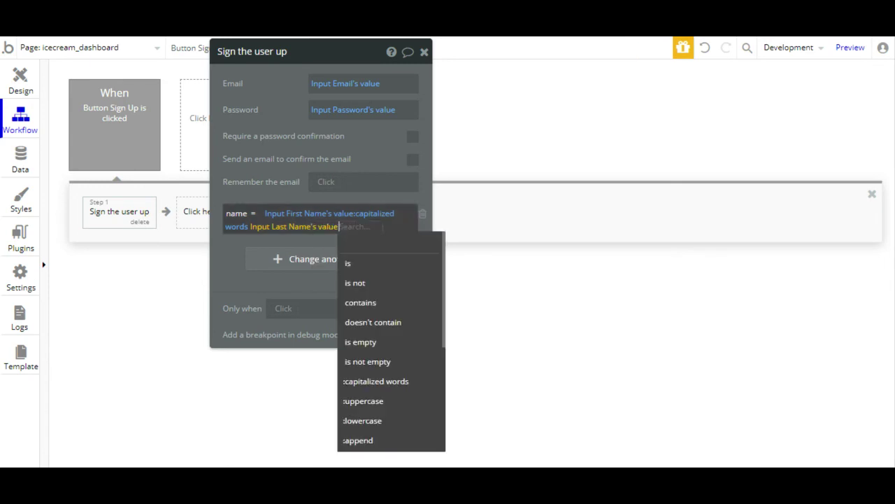
left_click(386, 382)
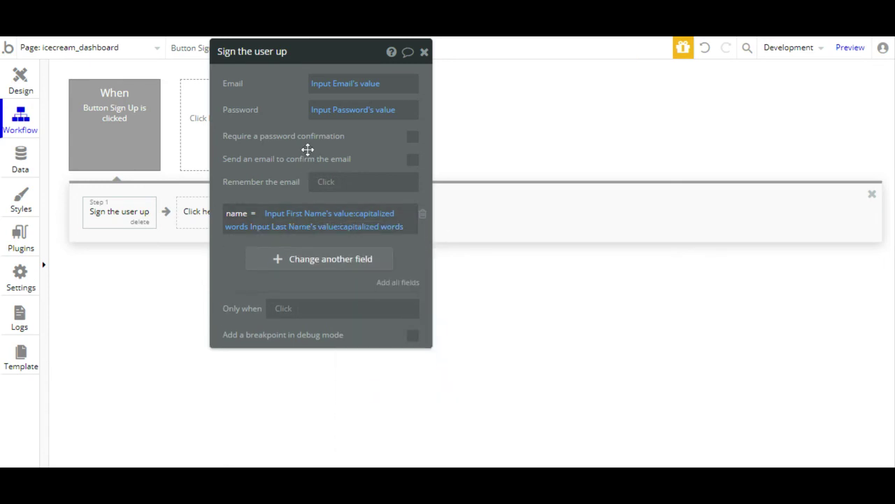
Review the Sign Up button's workflow and come back to the Design view.
left_click(21, 77)
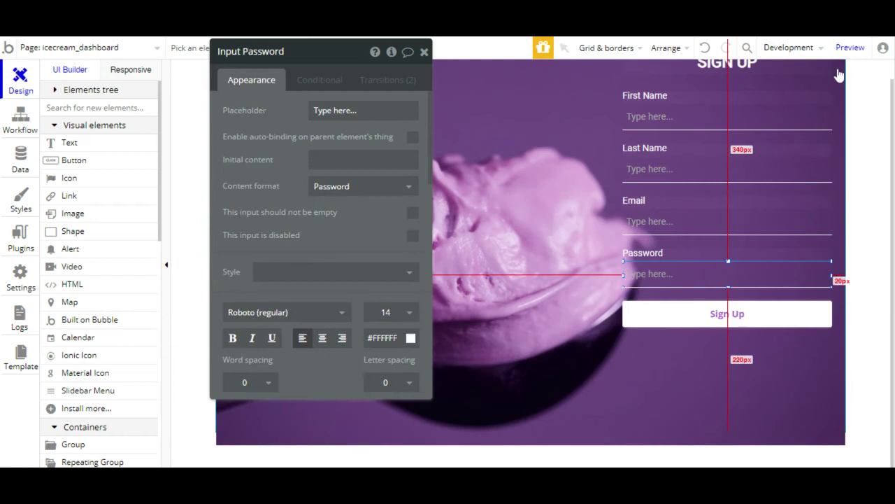
left_click(782, 318)
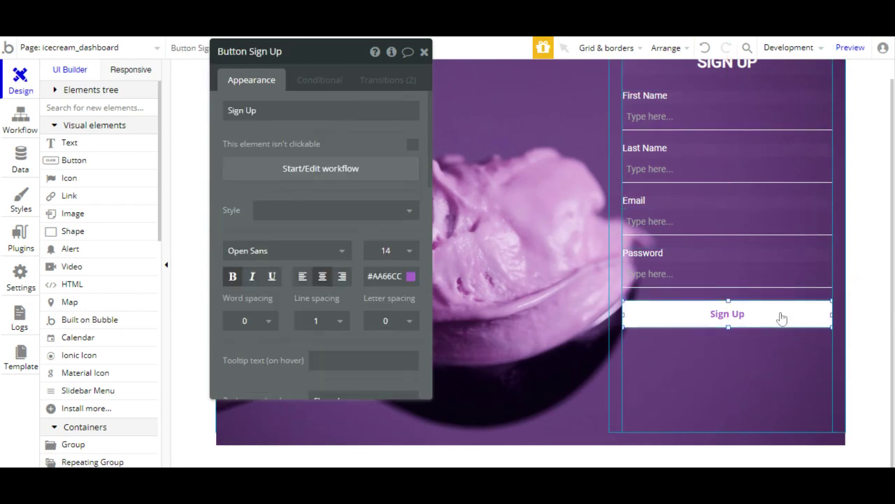
scroll(782, 318, "up", 1)
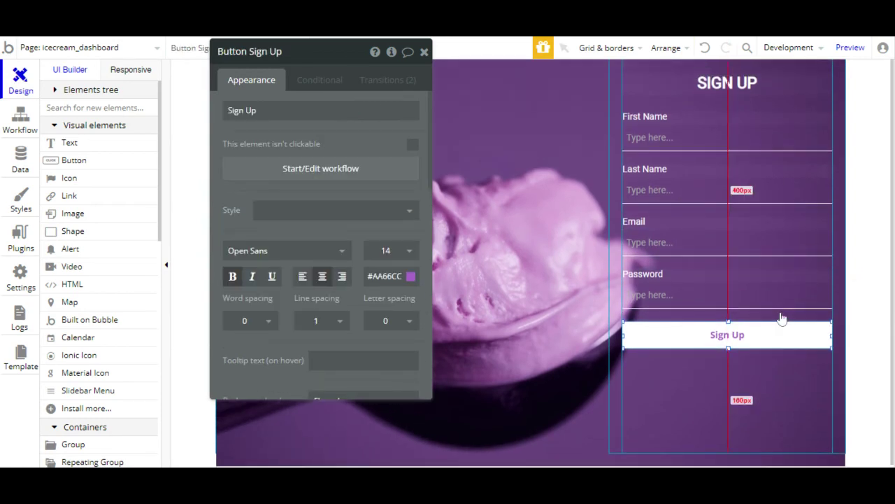
left_click(369, 177)
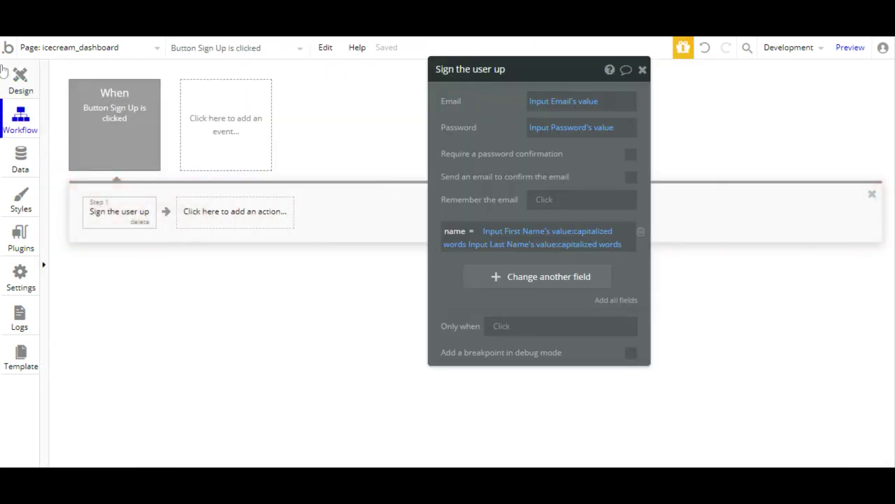
left_click(6, 72)
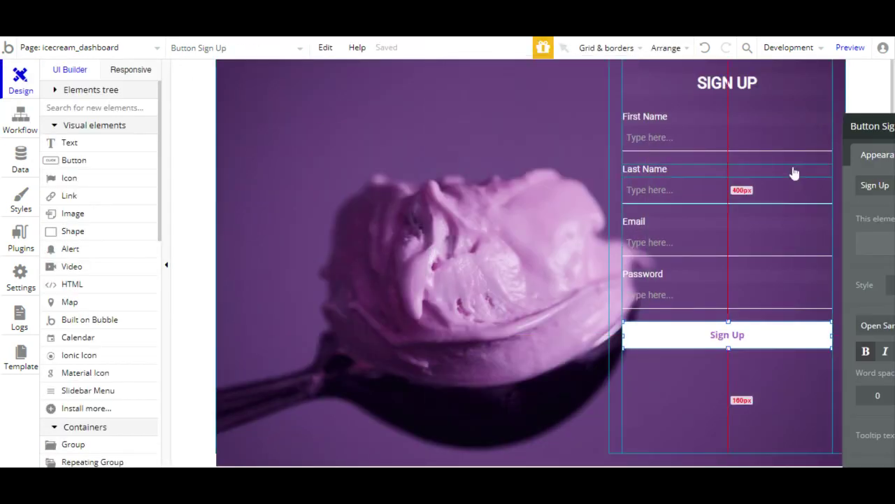
Drag Group B's bottom edge up so it ends just below the Sign Up button.
left_click(634, 64)
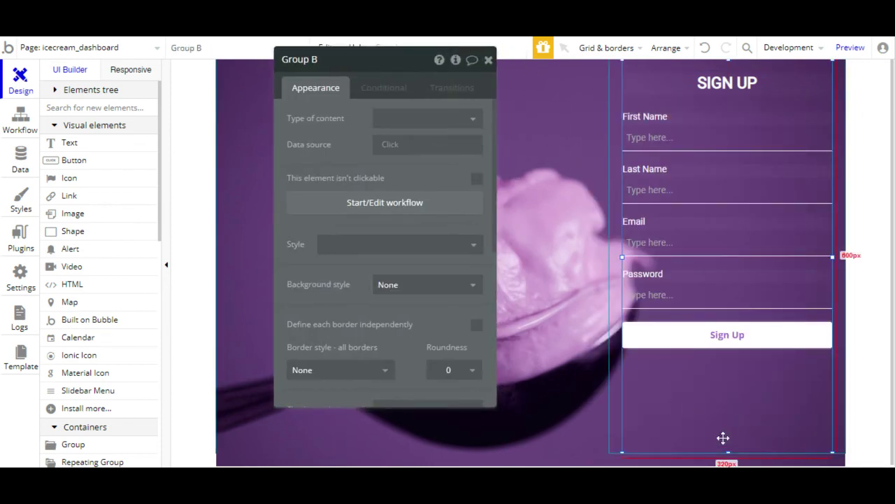
left_click_drag(730, 452, 729, 347)
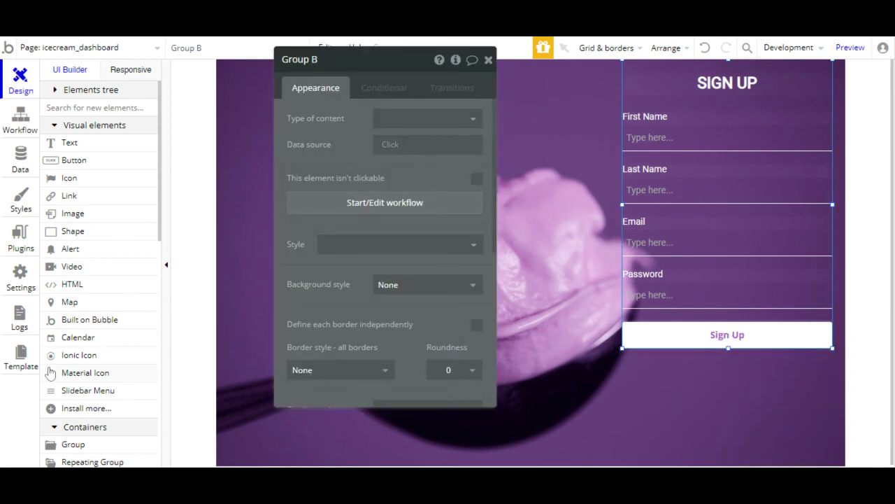
scroll(88, 203, "down", 3)
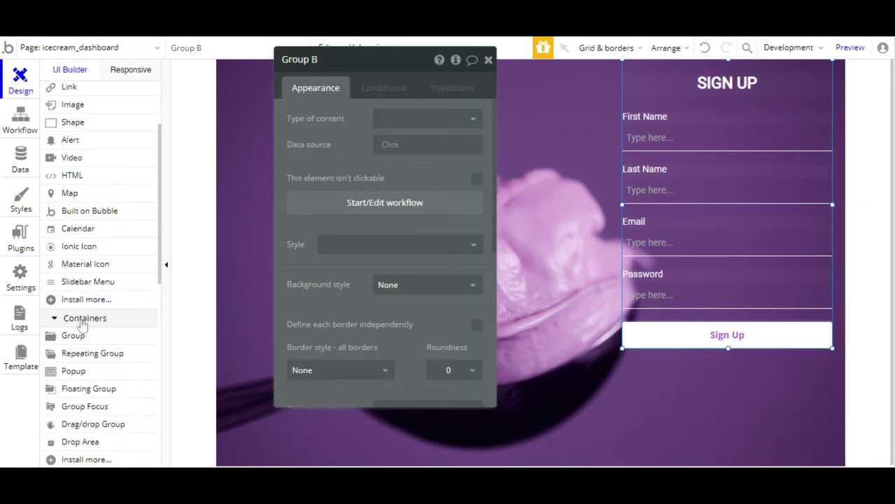
Draw a 320 × 160 group below the Sign Up button, centred horizontally.
left_click(74, 335)
mouse_move(631, 356)
left_mouse_down()
mouse_move(750, 428)
mouse_move(753, 444)
left_mouse_up()
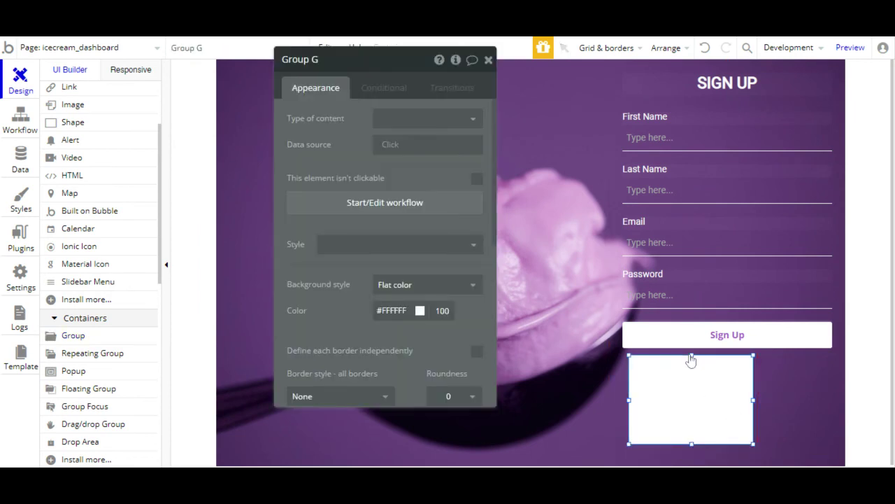
left_click_drag(691, 355, 691, 347)
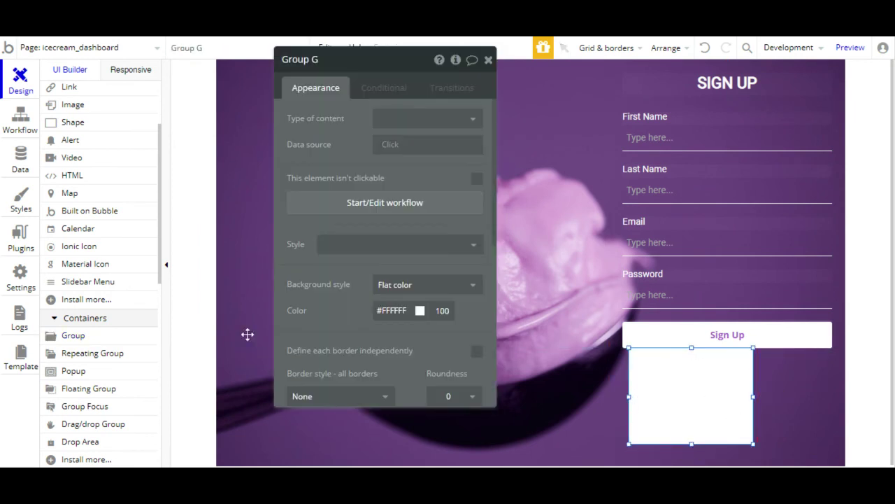
scroll(340, 303, "down", 5)
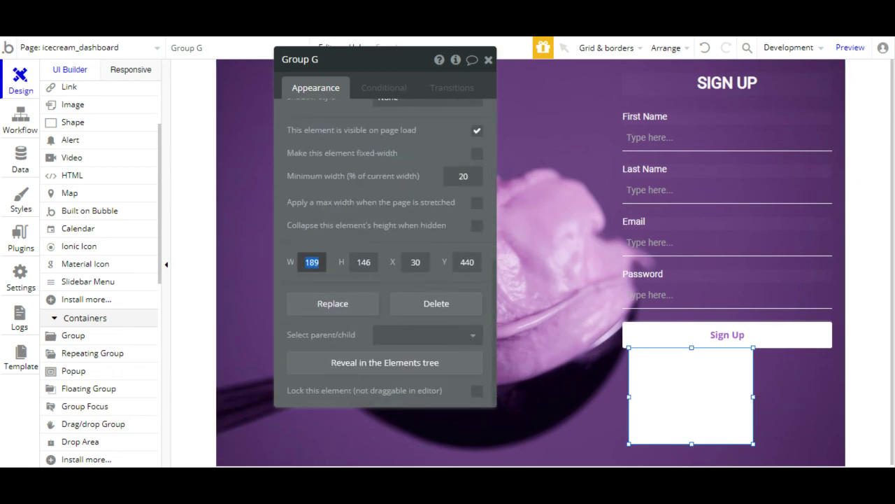
type("320")
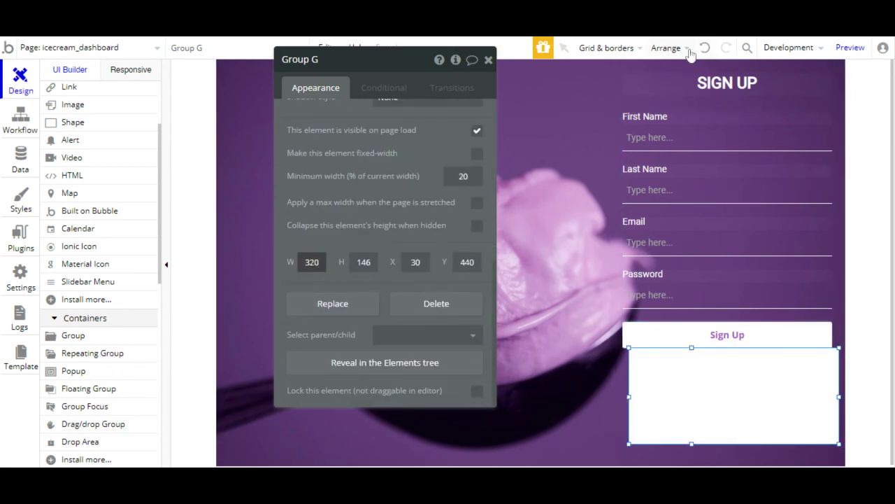
left_click(689, 48)
left_click(645, 107)
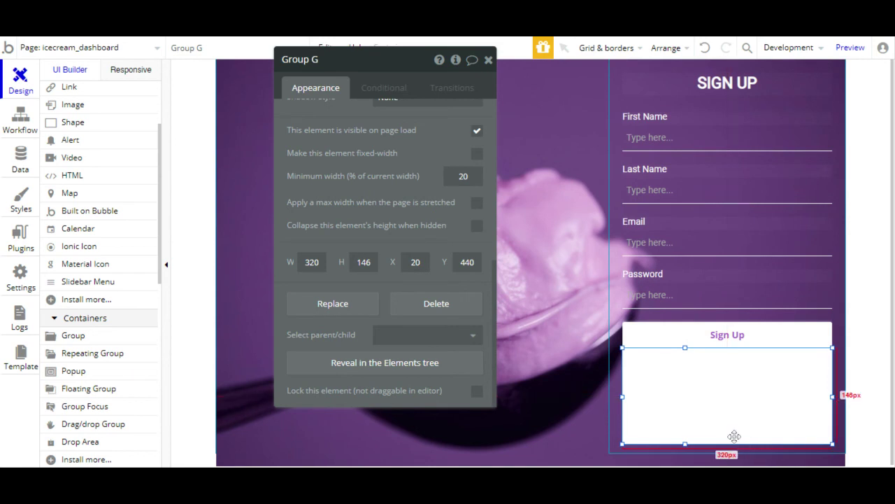
mouse_move(734, 453)
left_mouse_down()
mouse_move(729, 445)
mouse_move(729, 463)
left_mouse_up()
Make the new group collapse when hidden and invisible on page load.
left_click(477, 224)
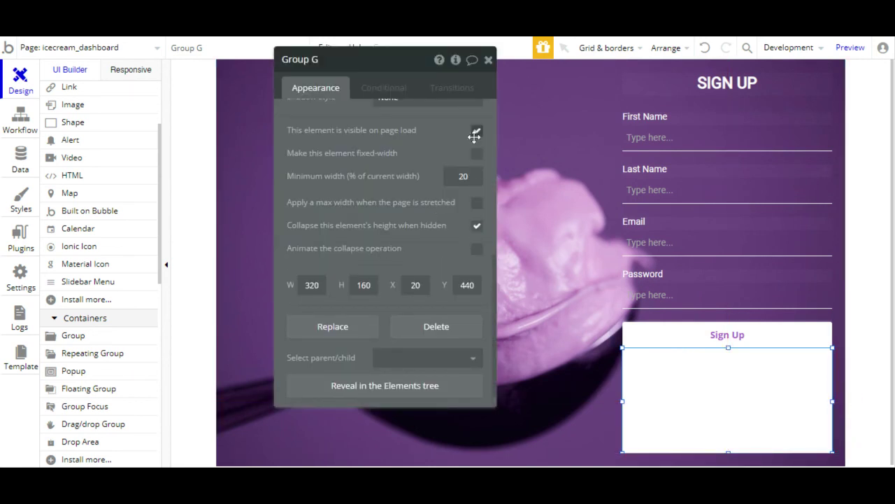
left_click(476, 131)
left_click(383, 88)
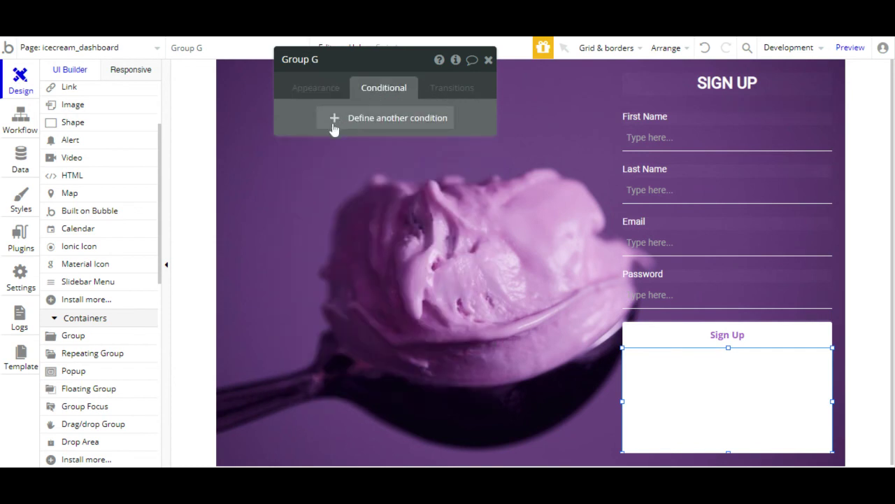
Add a condition making Group G visible when Current User is logged in.
left_click(334, 119)
type("current")
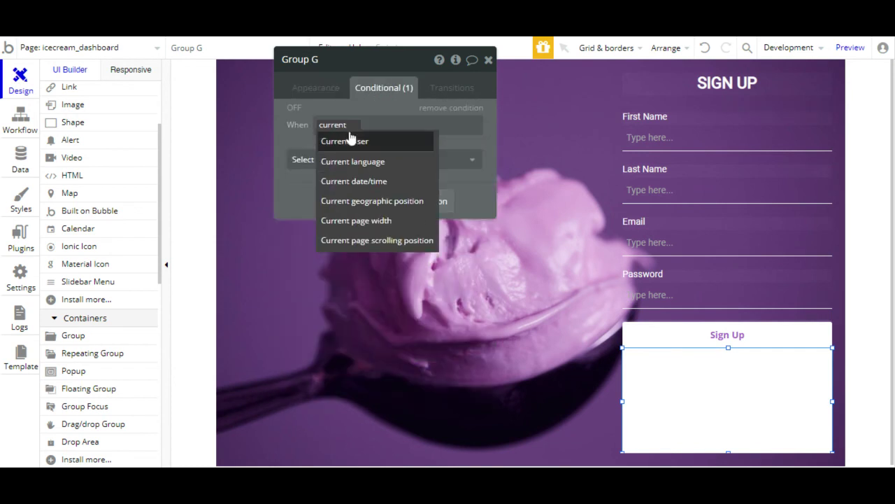
left_click(352, 141)
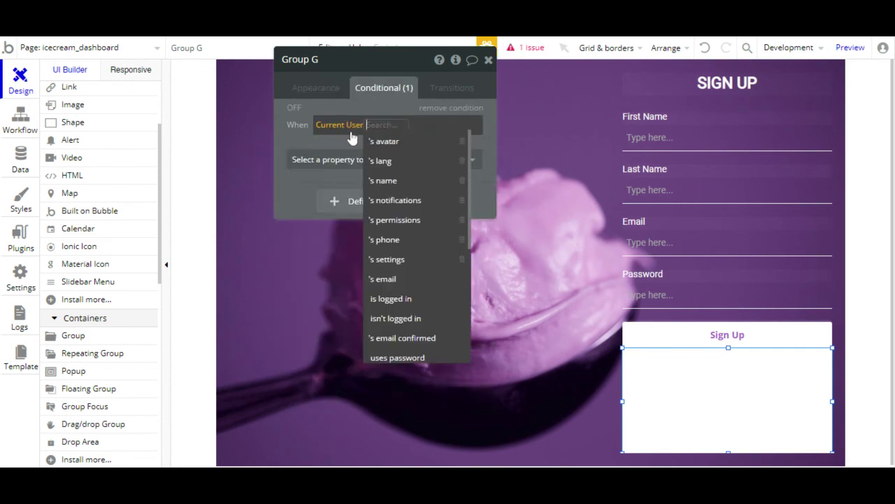
left_click(412, 310)
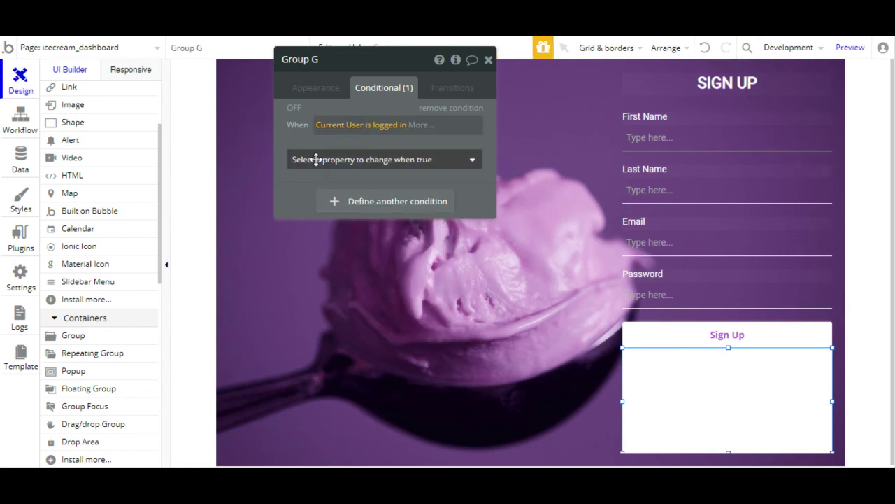
left_click(310, 159)
left_click(403, 201)
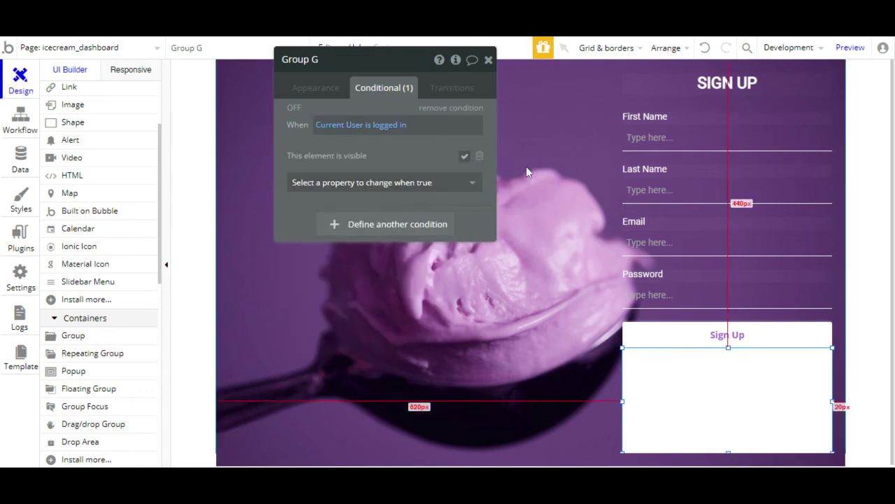
Copy the logged-in condition and inspect Group B's appearance and conditions tabs.
right_click(412, 109)
left_click(437, 117)
left_click(634, 103)
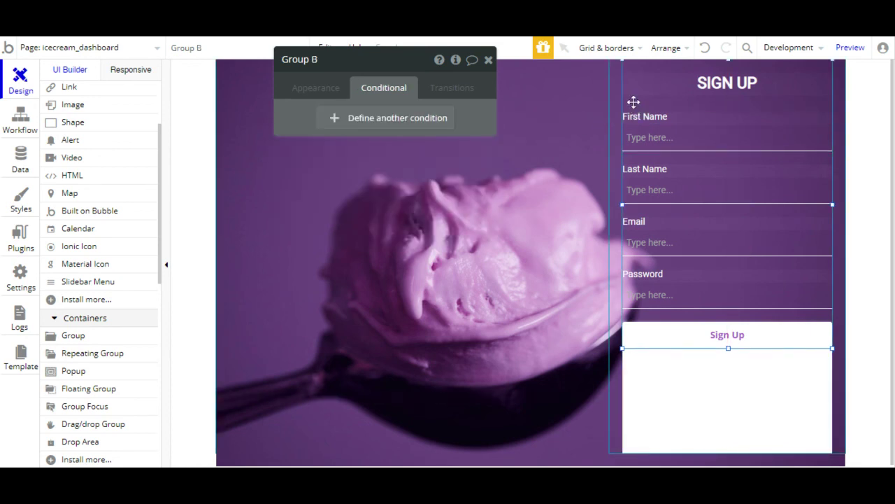
left_click(316, 88)
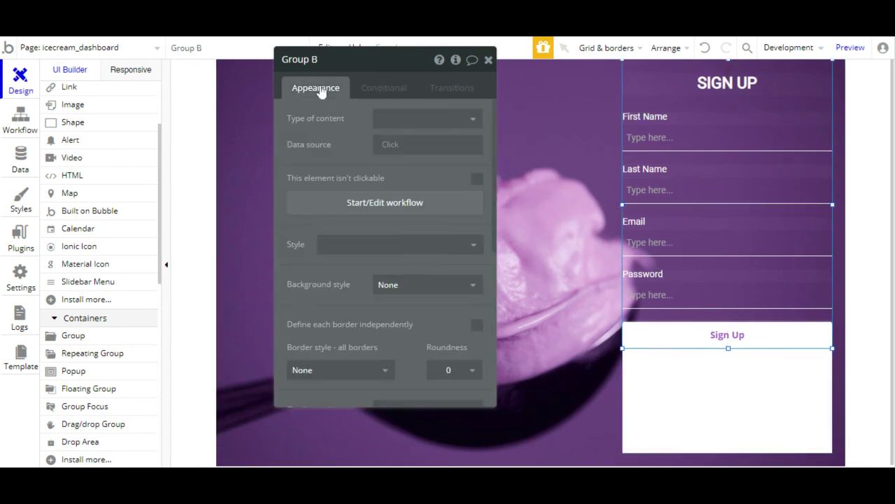
scroll(406, 268, "down", 4)
scroll(407, 269, "down", 1)
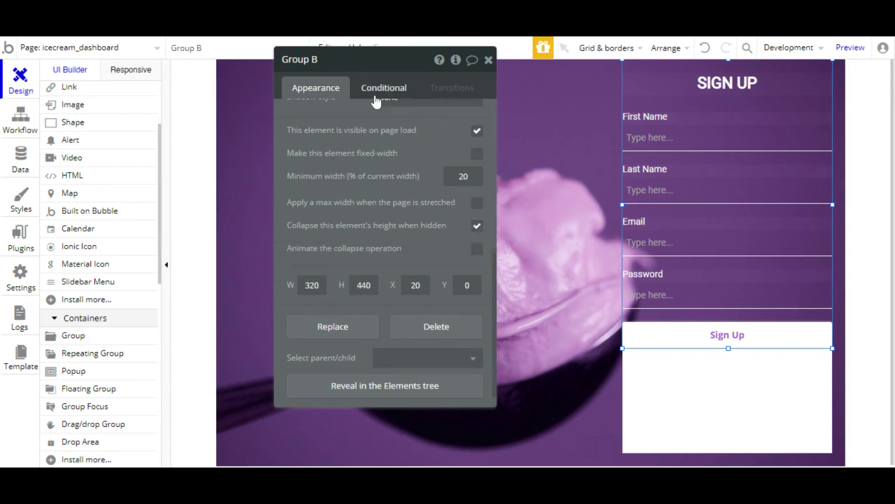
left_click(374, 96)
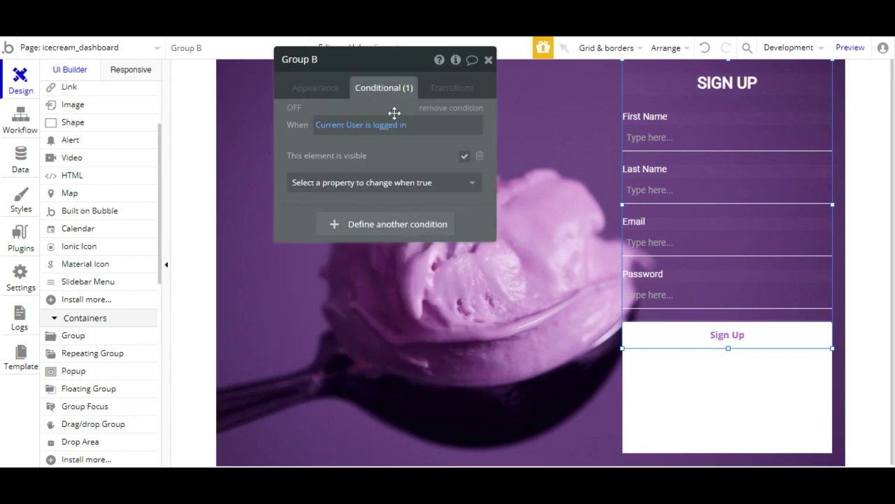
left_click(307, 88)
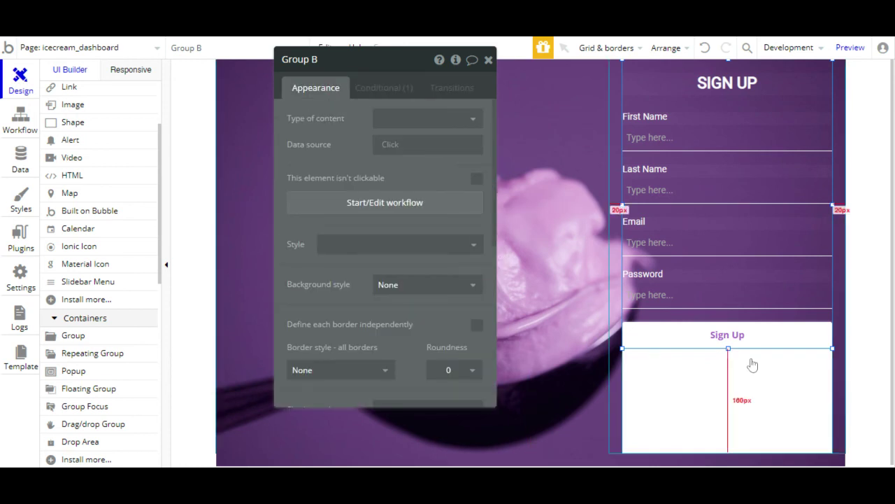
left_click(632, 413)
Set Group G's background to None and paste a vertically centred copy of the SIGN UP heading into it.
left_click(419, 284)
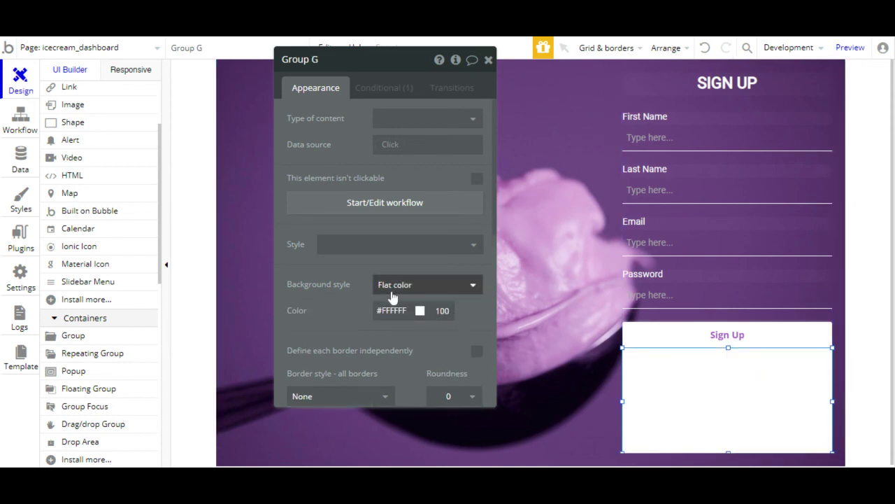
left_click(393, 317)
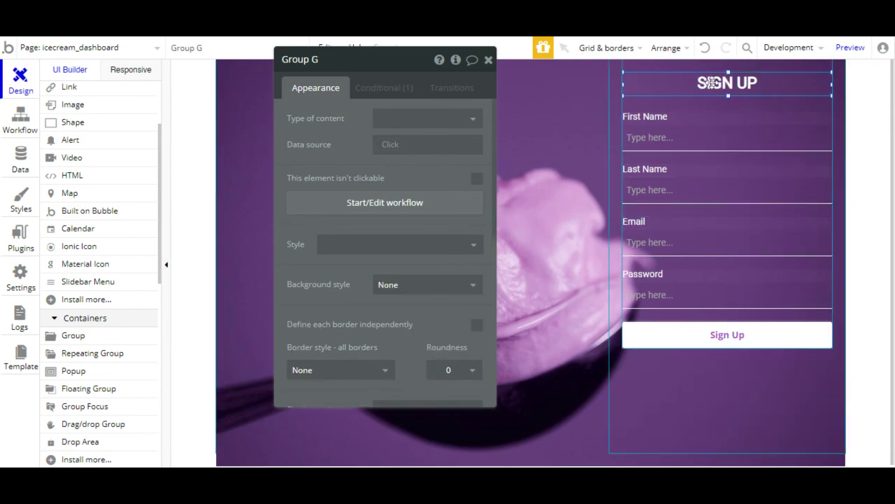
right_click(717, 89)
left_click(744, 193)
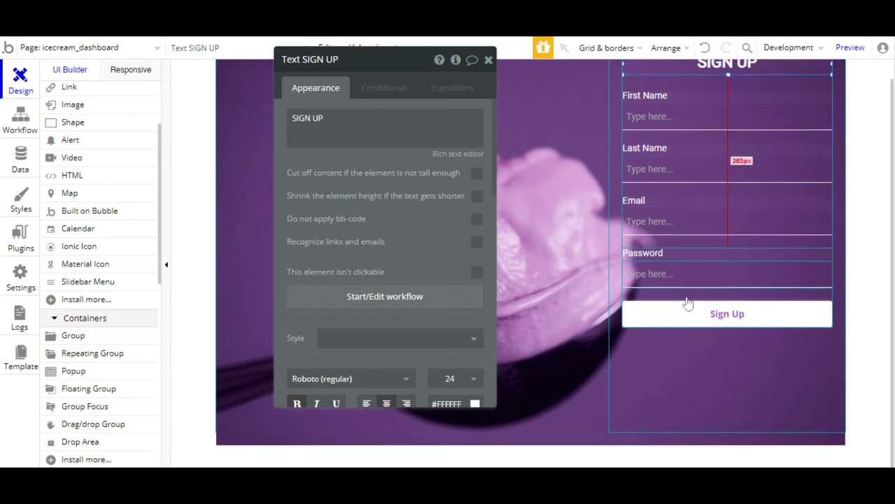
right_click(665, 375)
left_click(716, 210)
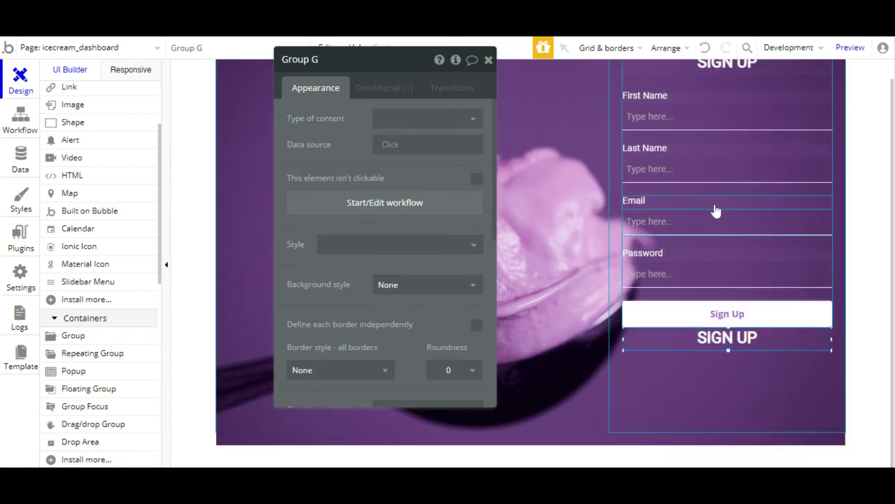
left_click(665, 48)
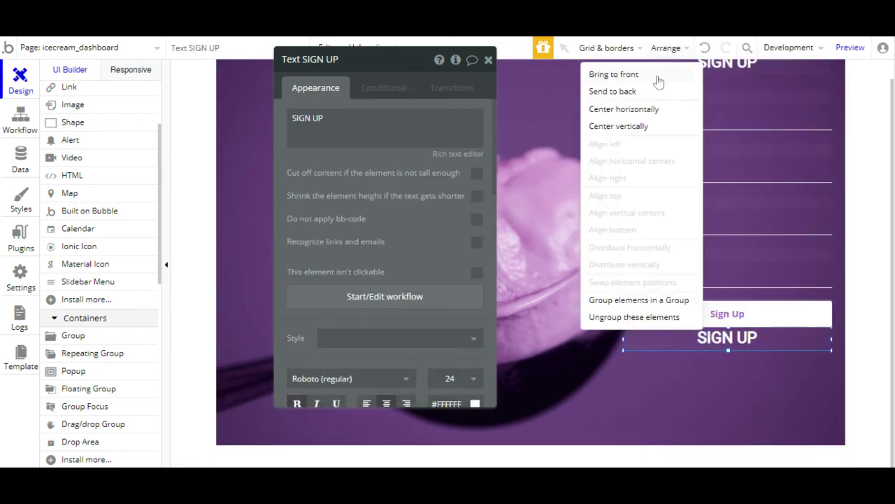
left_click(640, 127)
Change the pasted text to 'Welcome' + Current User's name + '!'.
left_click(311, 119)
key("ctrl+a")
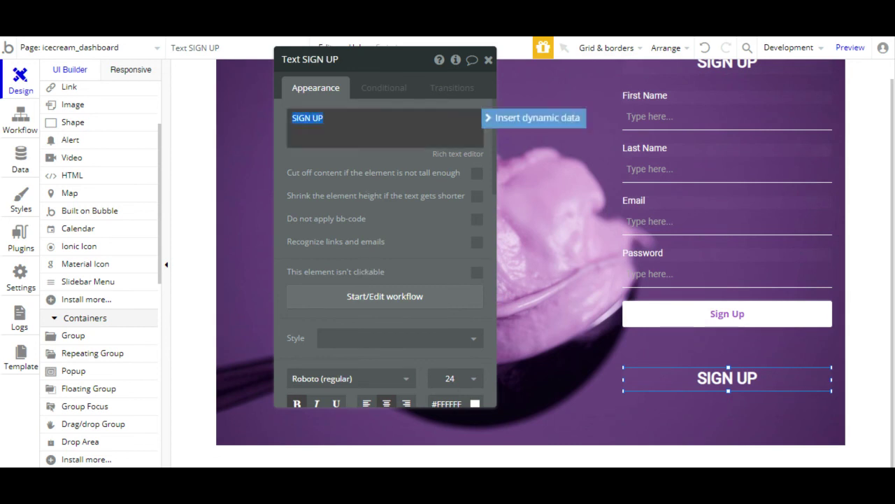
type("Welco")
type("me")
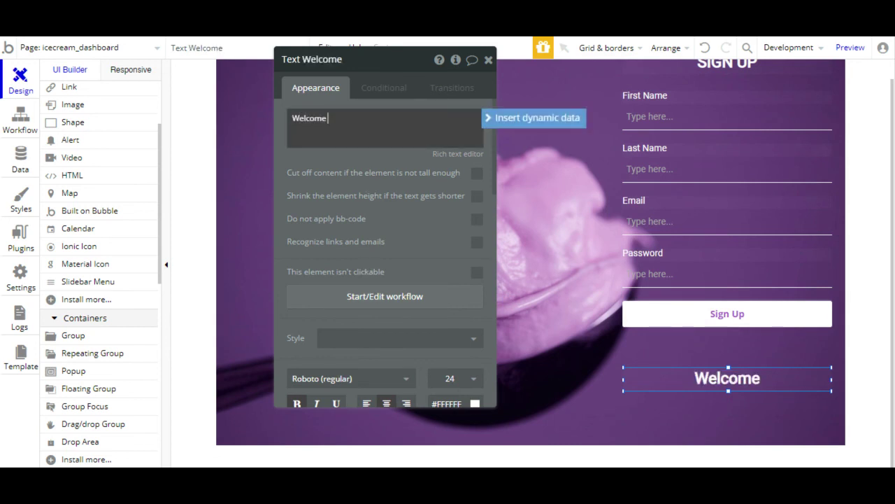
left_click(531, 118)
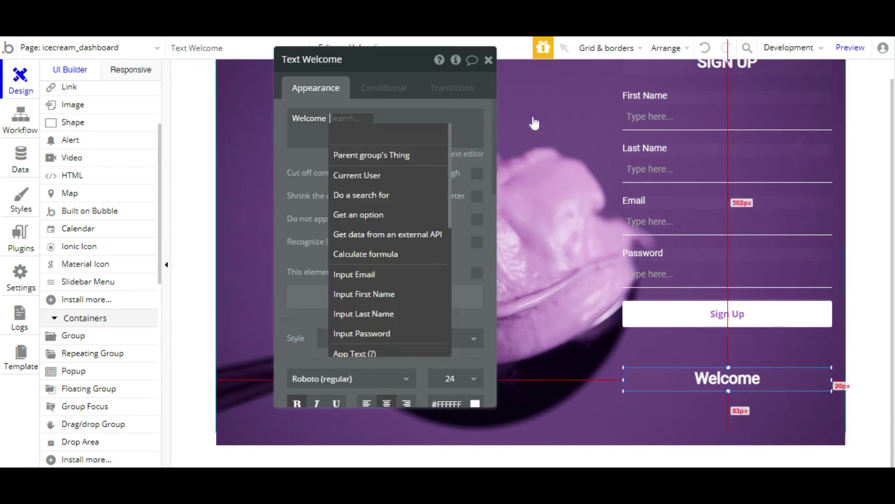
left_click(410, 174)
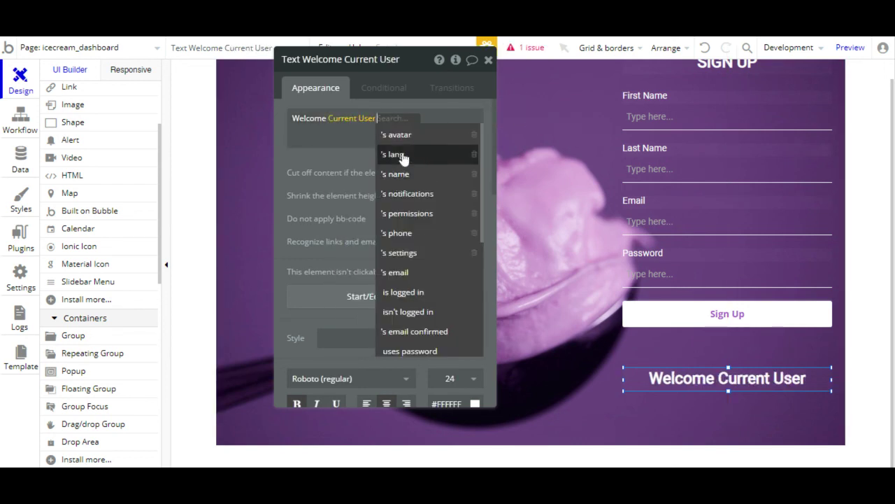
left_click(397, 175)
key("Return")
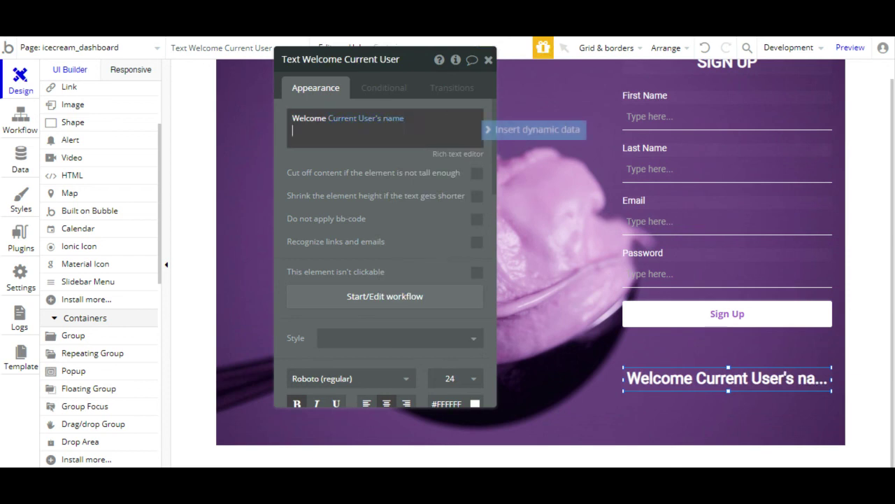
type("!")
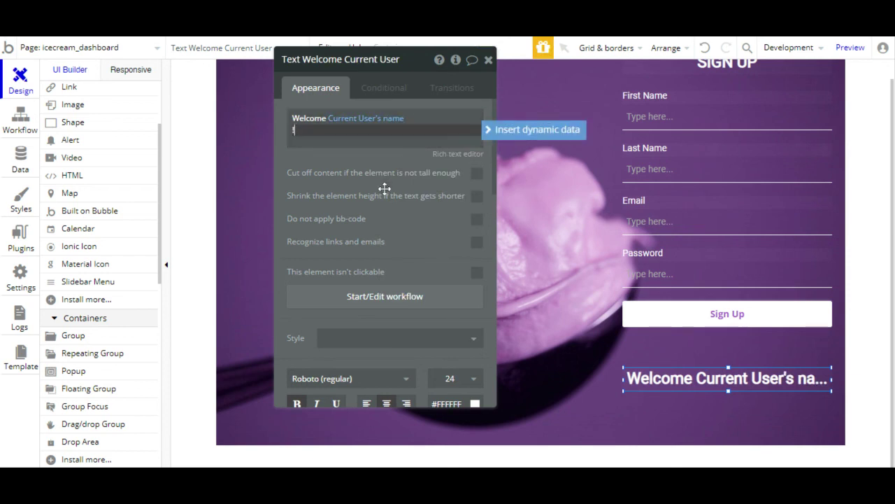
key("Left")
key("BackSpace")
left_click(489, 61)
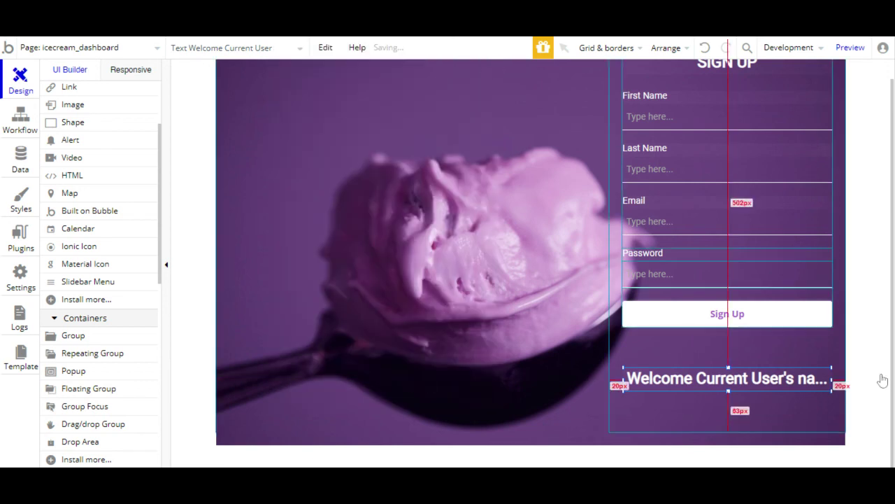
Inspect the Sign Up button's 'Sign the user up' workflow, then preview the page from Design.
left_click(714, 327)
double_click(714, 327)
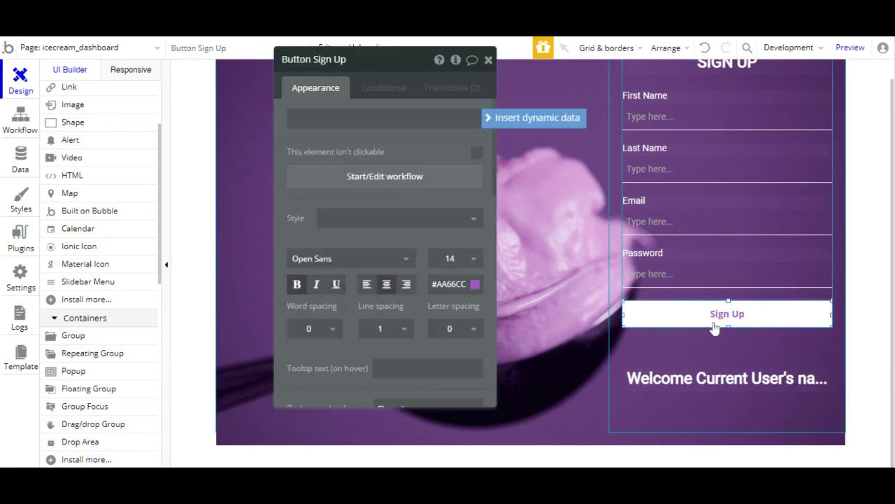
left_click(356, 177)
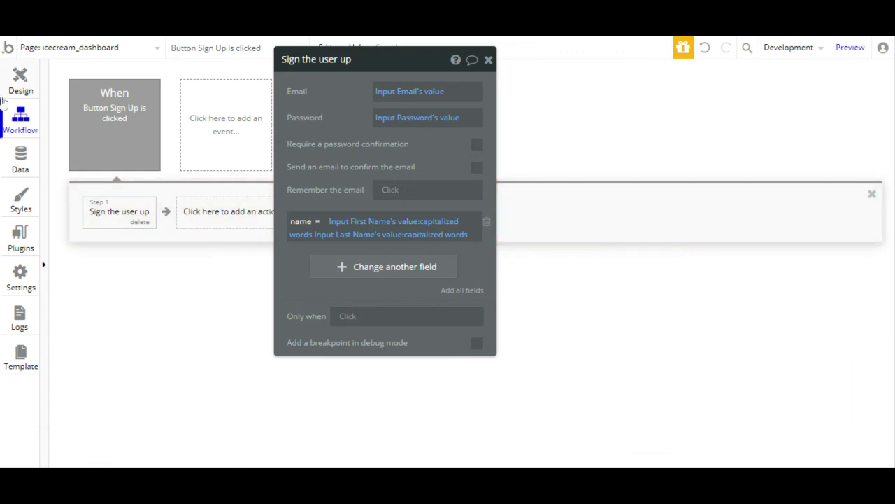
left_click(30, 82)
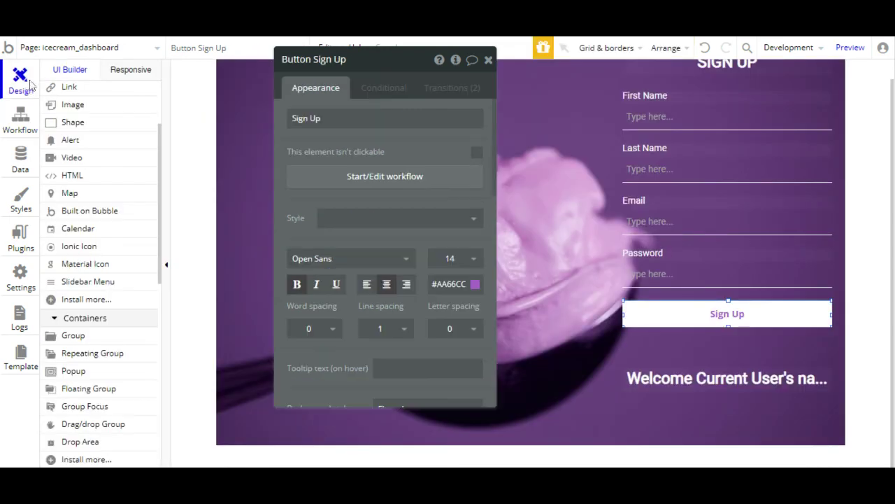
left_click(853, 46)
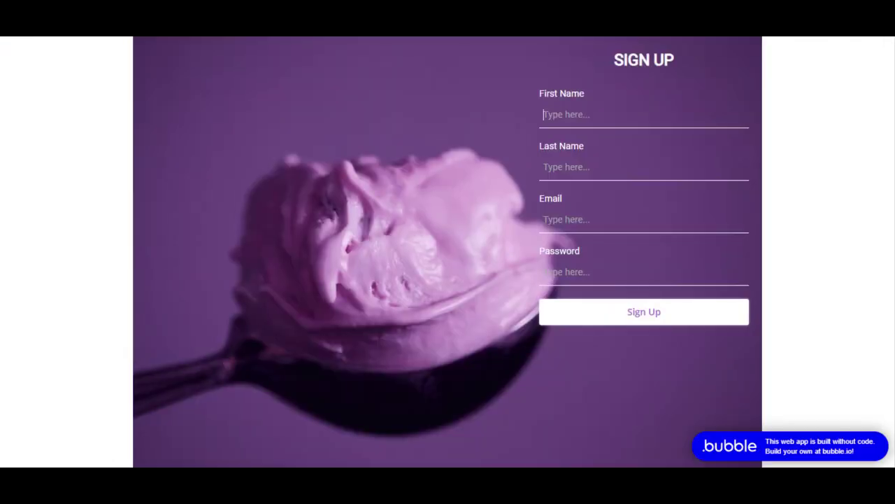
Enter a test user's first name, last name, e-mail and password in the preview form and submit Sign Up.
left_click(644, 167)
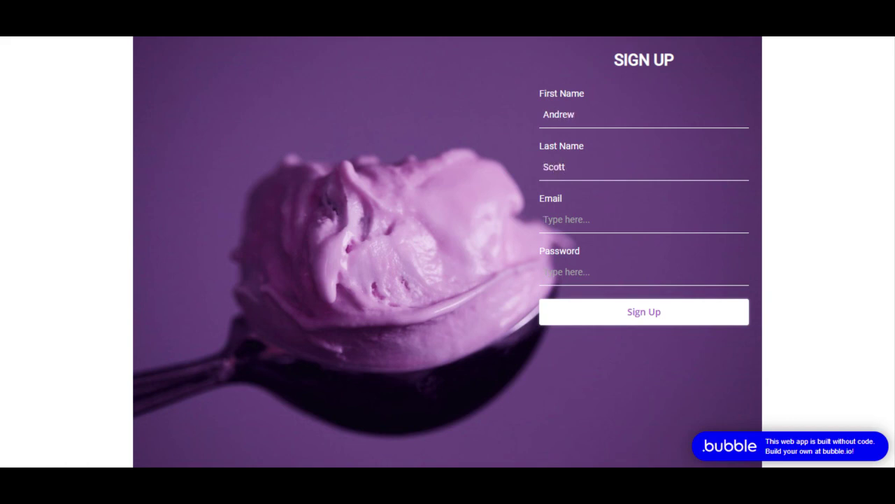
left_click(644, 219)
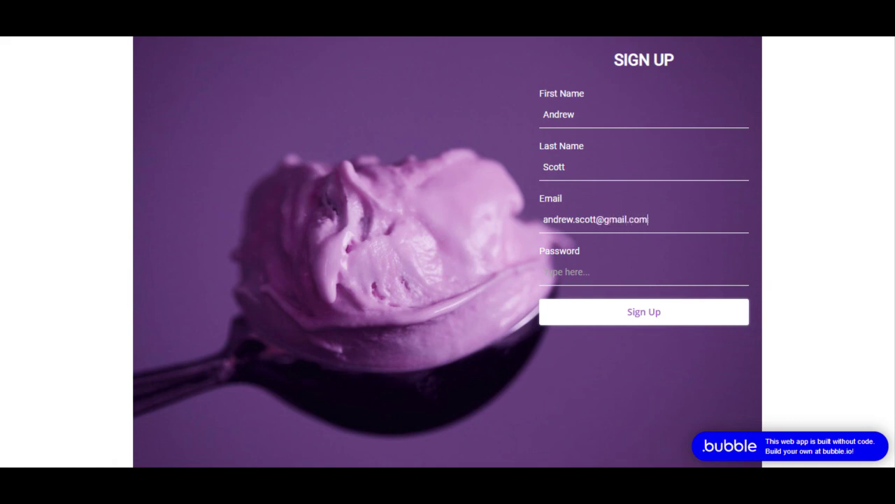
left_click(560, 271)
type("abcde")
left_click(586, 315)
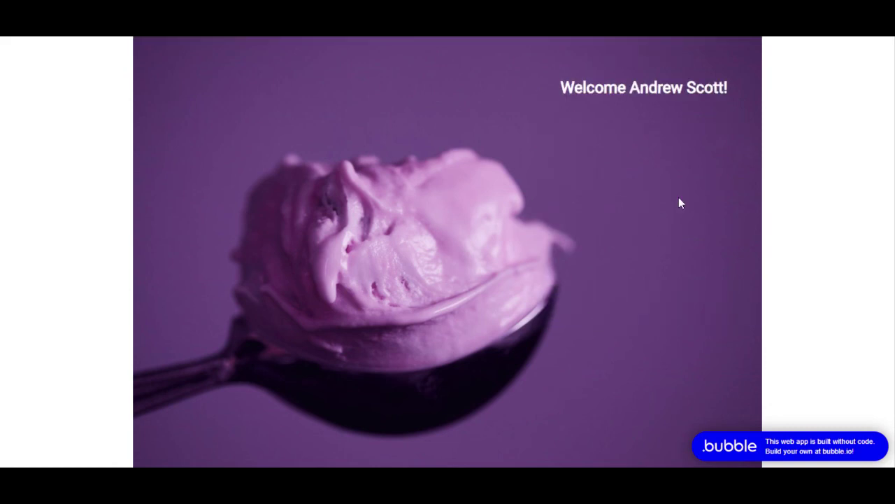